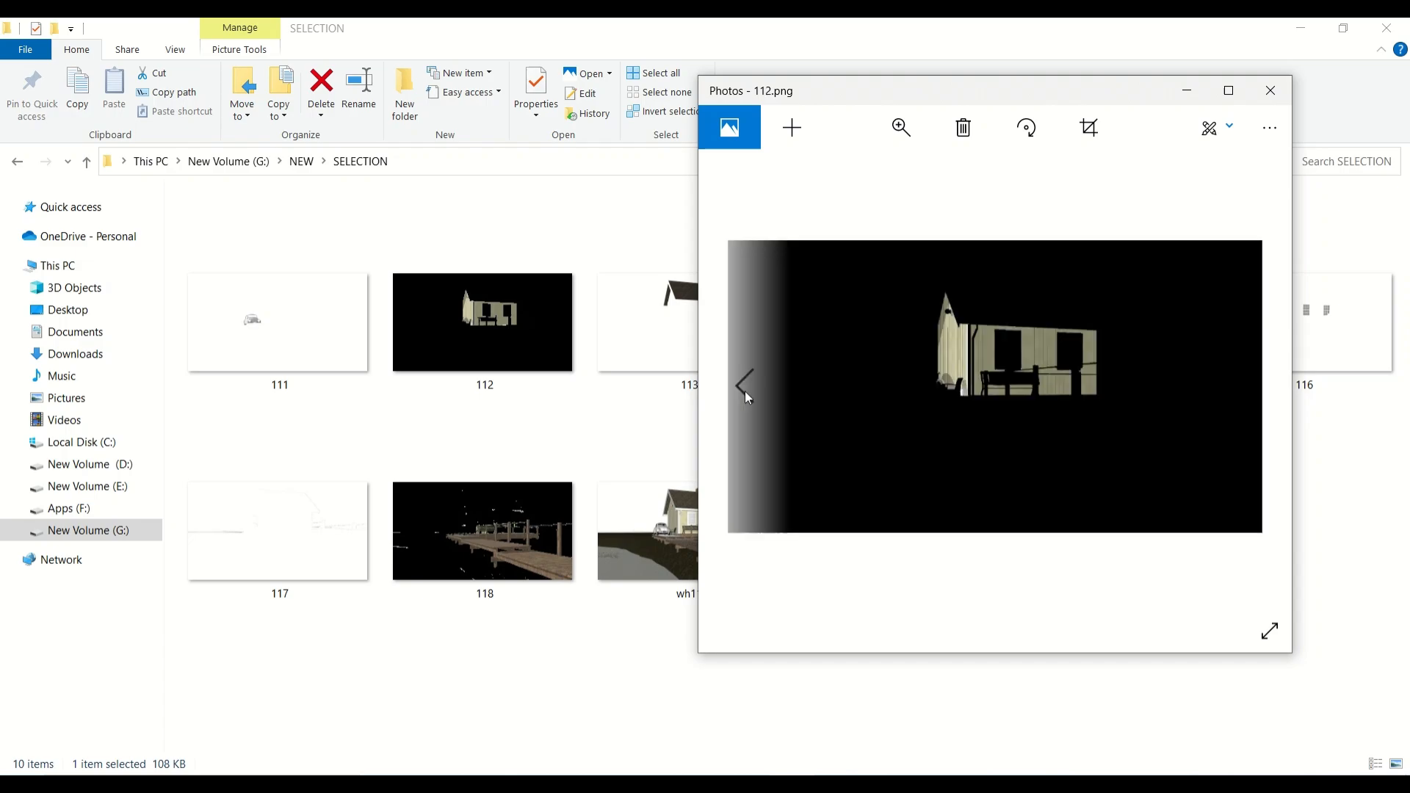
left_click(746, 391)
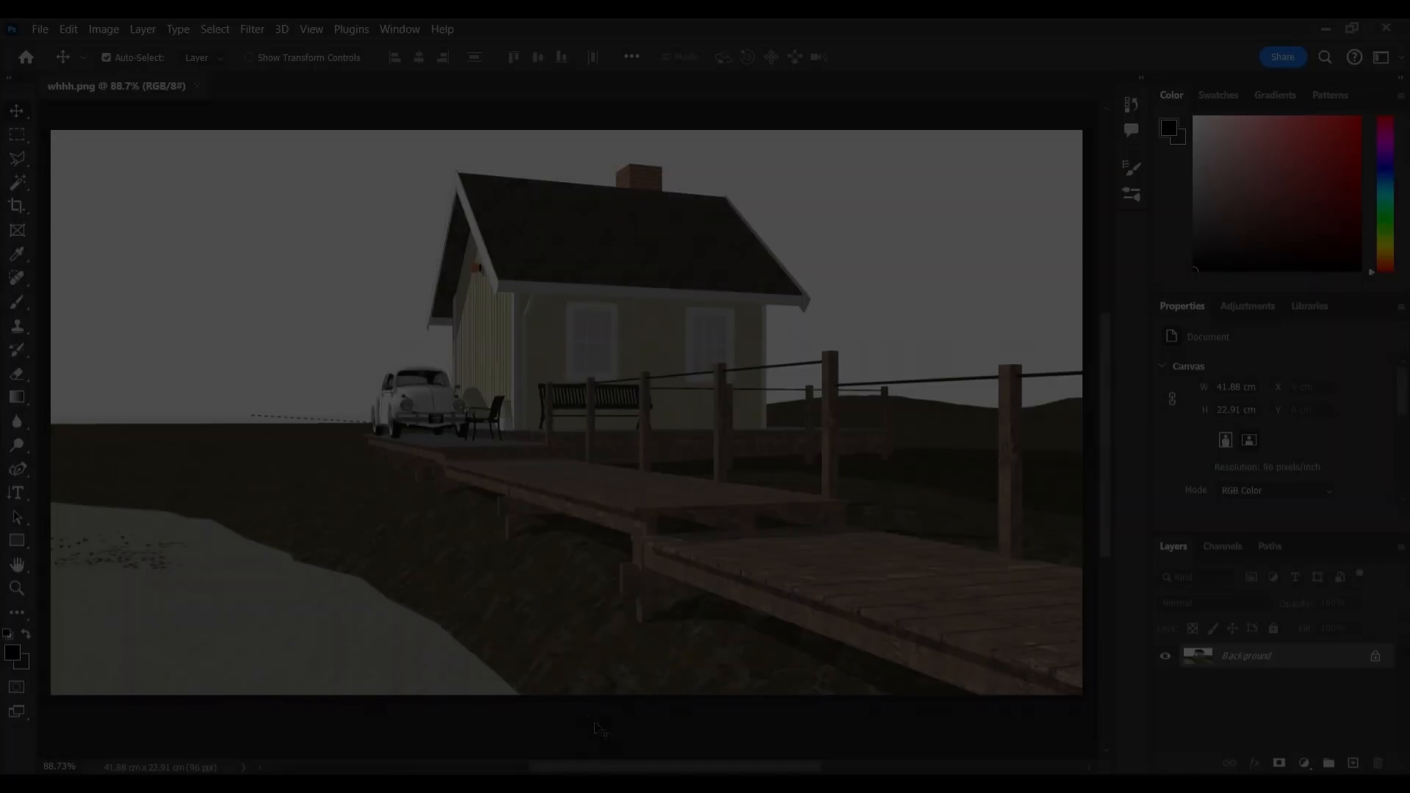
Place the 114 ground cutout from the SELECTION folder into the whhh.png document as a new layer.
key("super+e")
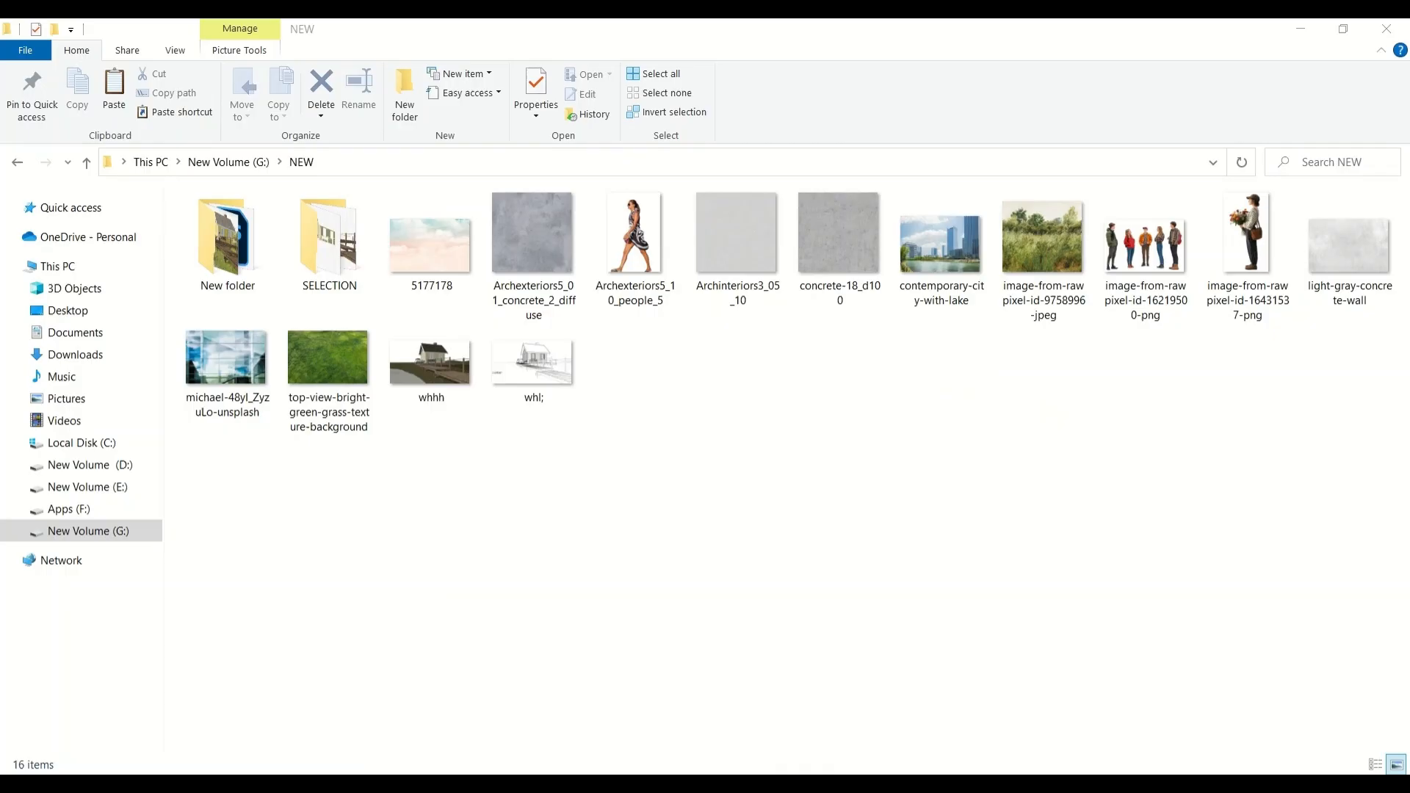
double_click(345, 257)
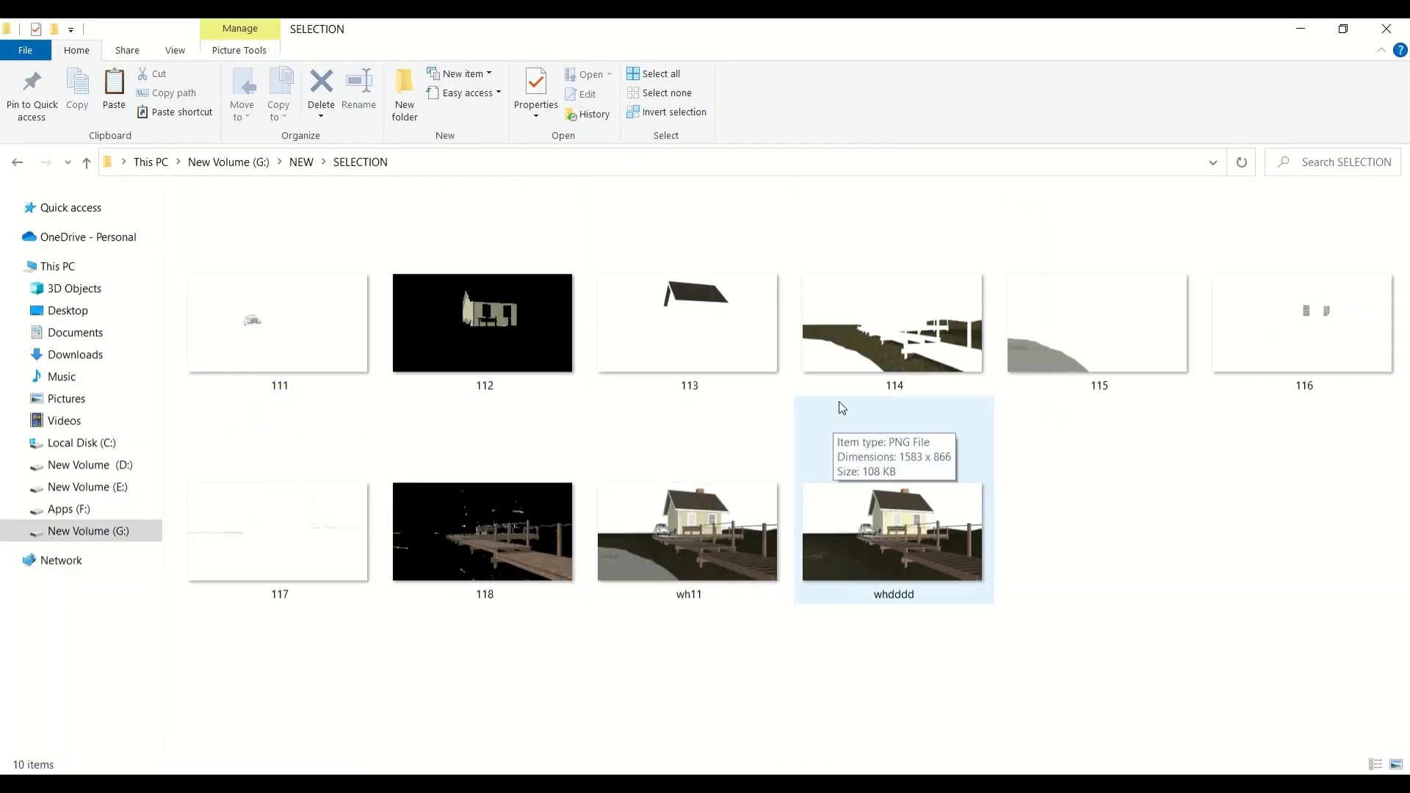
left_click(846, 378)
left_click_drag(845, 376, 602, 541)
key("Return")
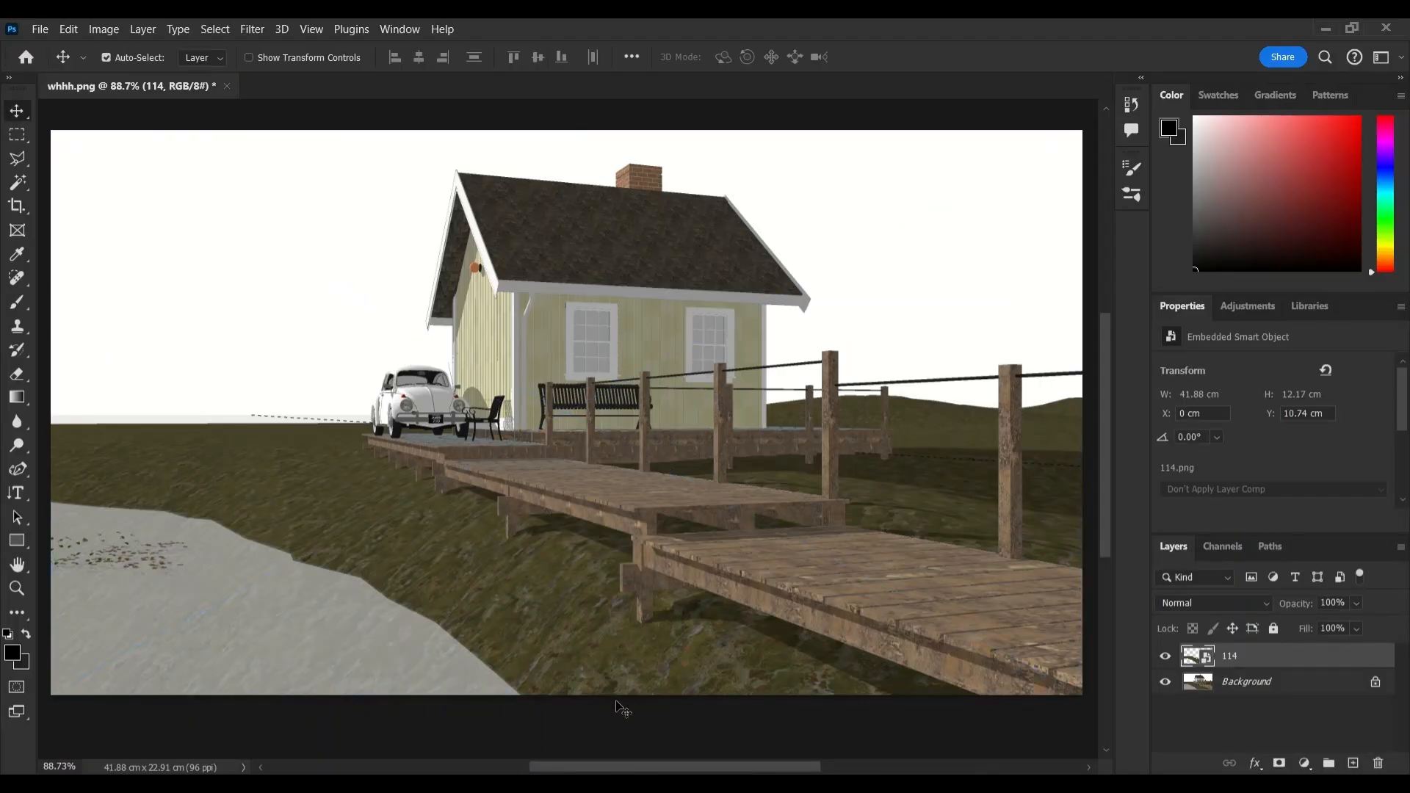
Place the top-view-bright-green-grass-texture-background image, scale it to the canvas width and lower it over the ground area.
left_click(455, 782)
left_click(87, 163)
left_click_drag(368, 369, 536, 584)
left_click_drag(992, 412, 1082, 436)
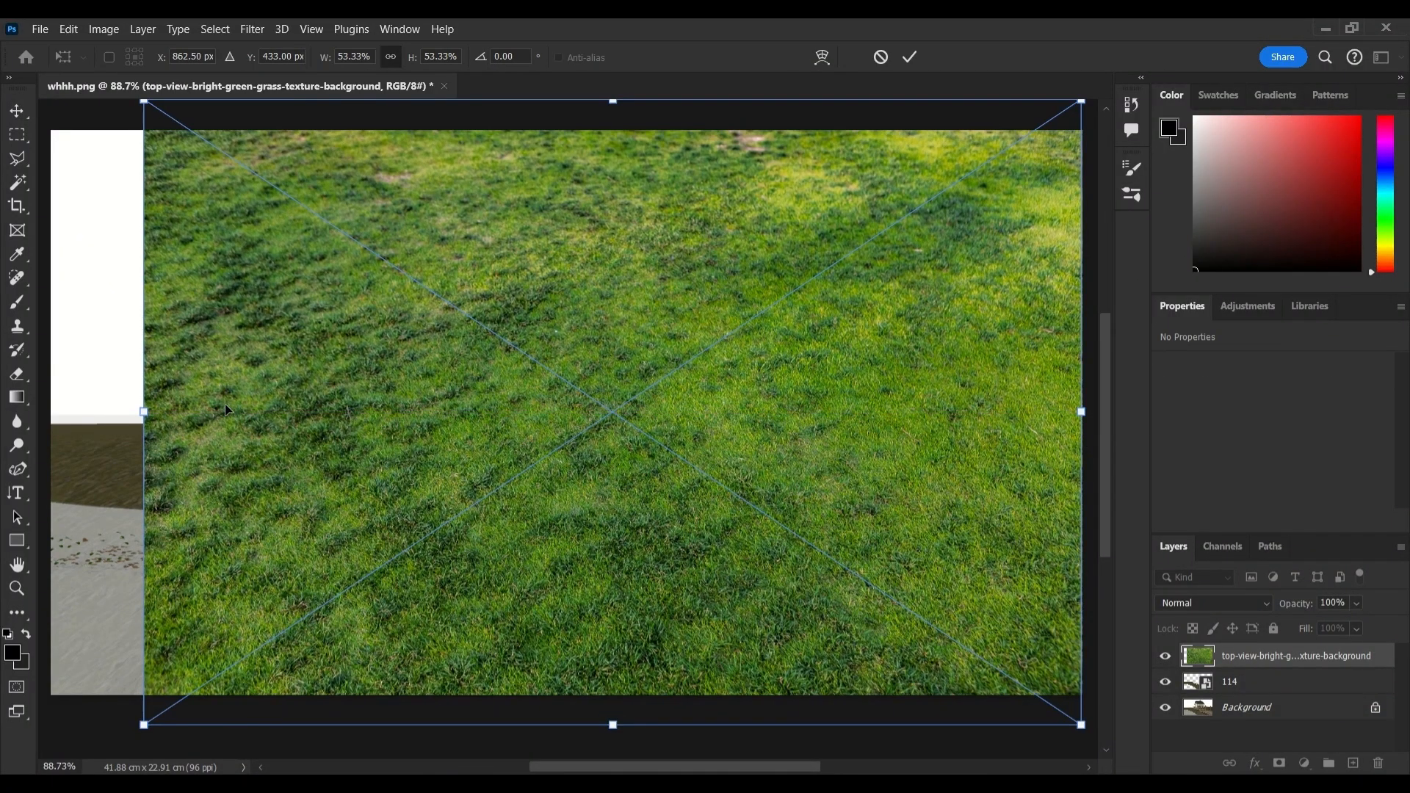
left_click_drag(147, 416, 51, 408)
key("Return")
left_click_drag(600, 314, 589, 554)
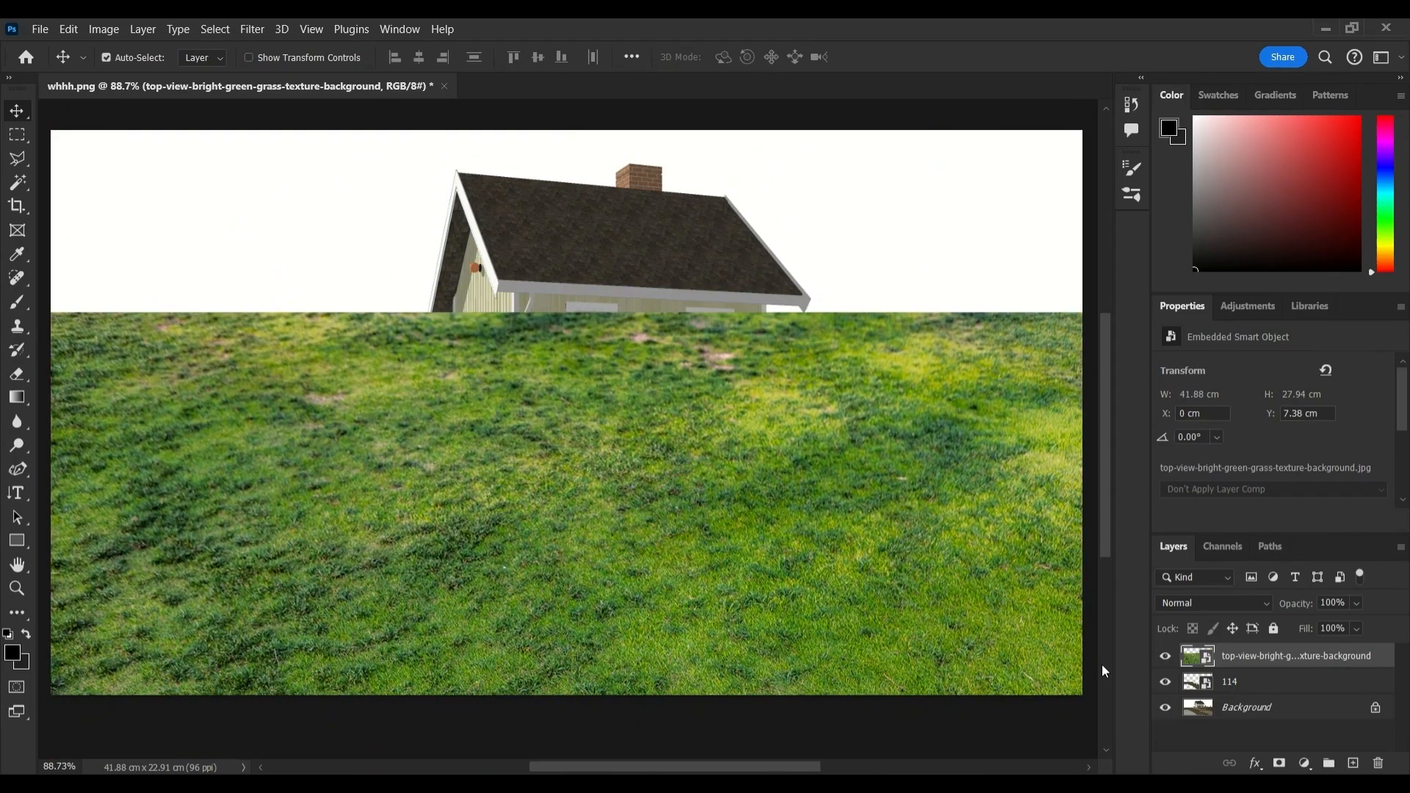
Clip the grass texture to the 114 layer, set its blend mode to Soft Light and compare with it hidden.
right_click(1248, 656)
left_click(1157, 460)
left_click(1204, 604)
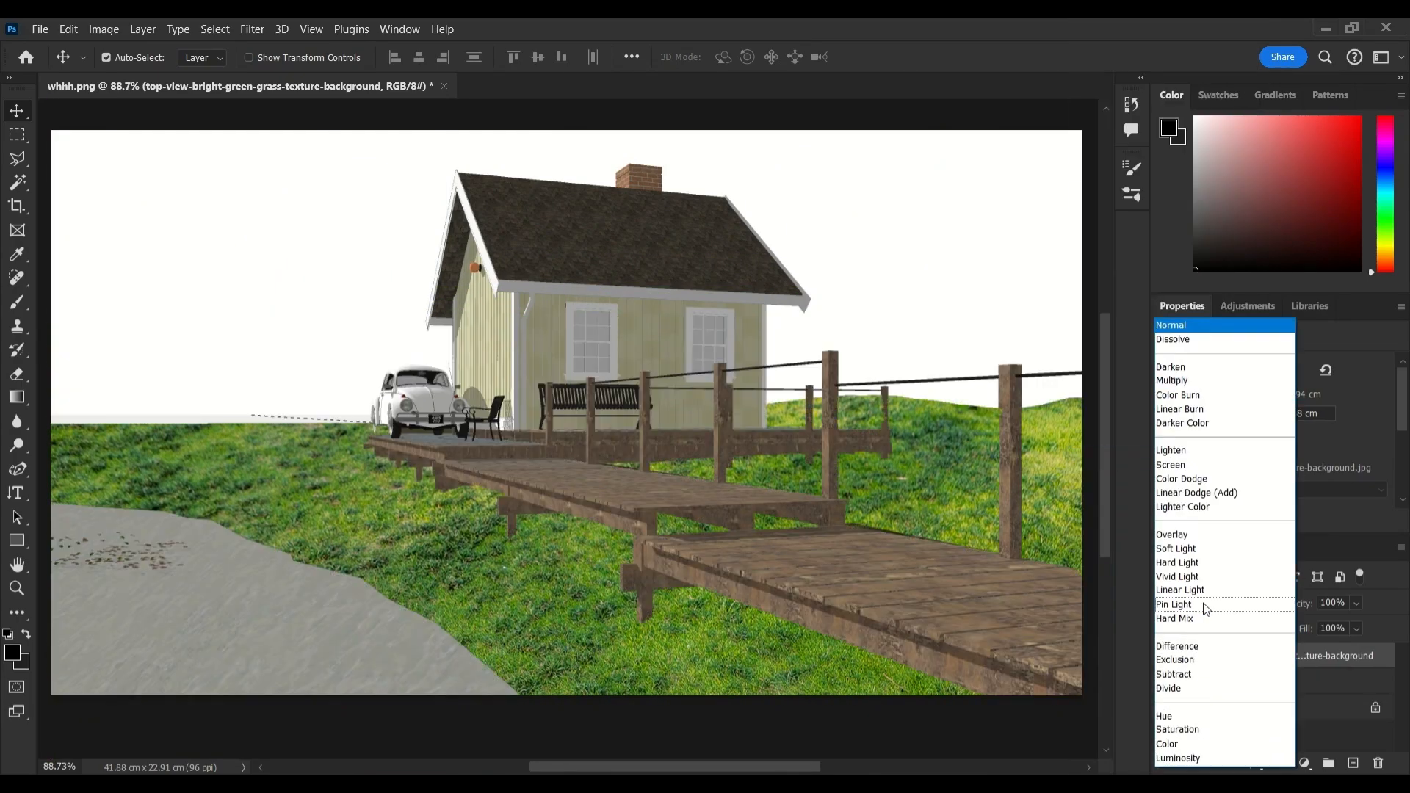
left_click(1204, 548)
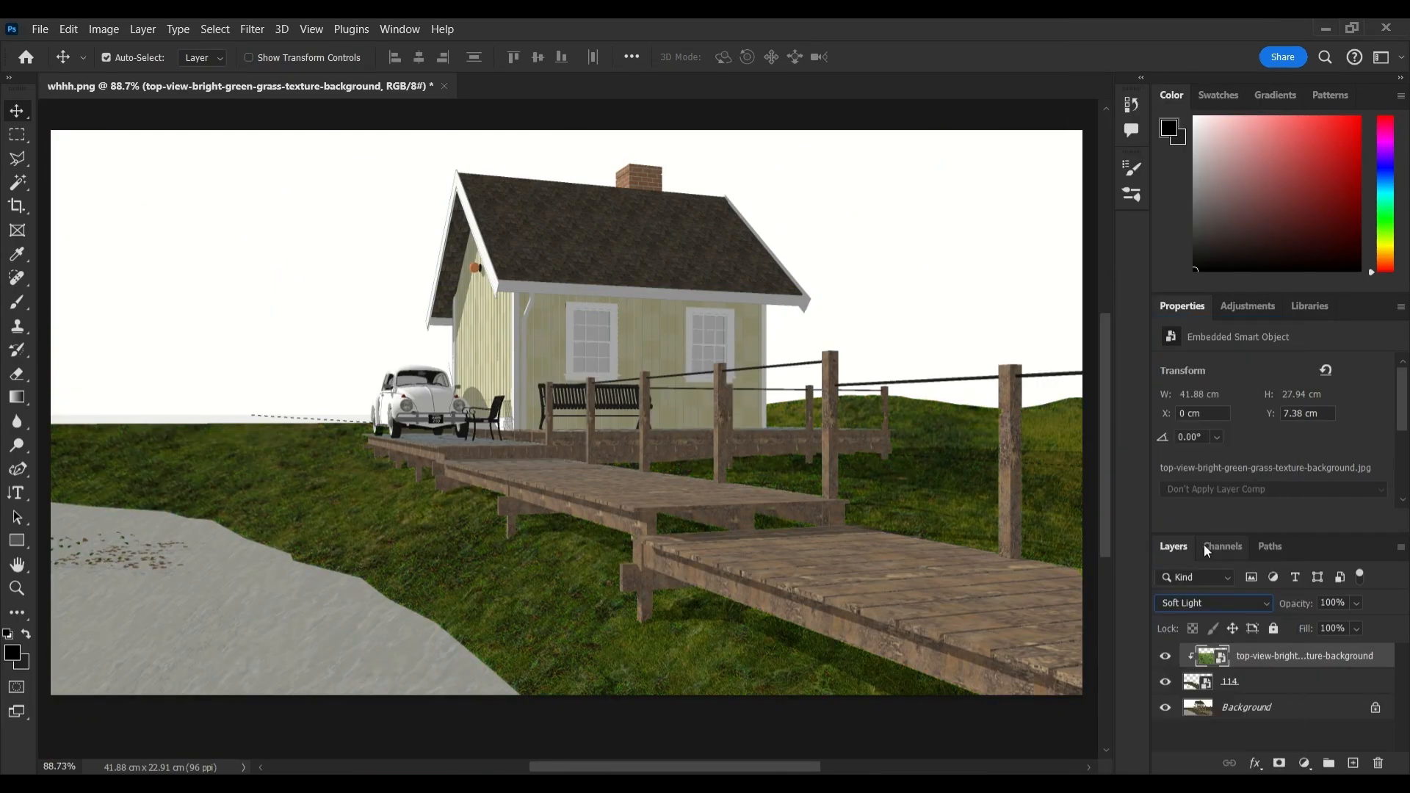
left_click(1160, 659)
left_click(1159, 659)
Place the Archinteriors3_05_10 texture above the grass and scale it to the full canvas width.
key("alt+Tab")
left_click_drag(733, 221, 558, 316)
left_click_drag(848, 411, 1082, 411)
left_click_drag(285, 412, 51, 409)
key("Return")
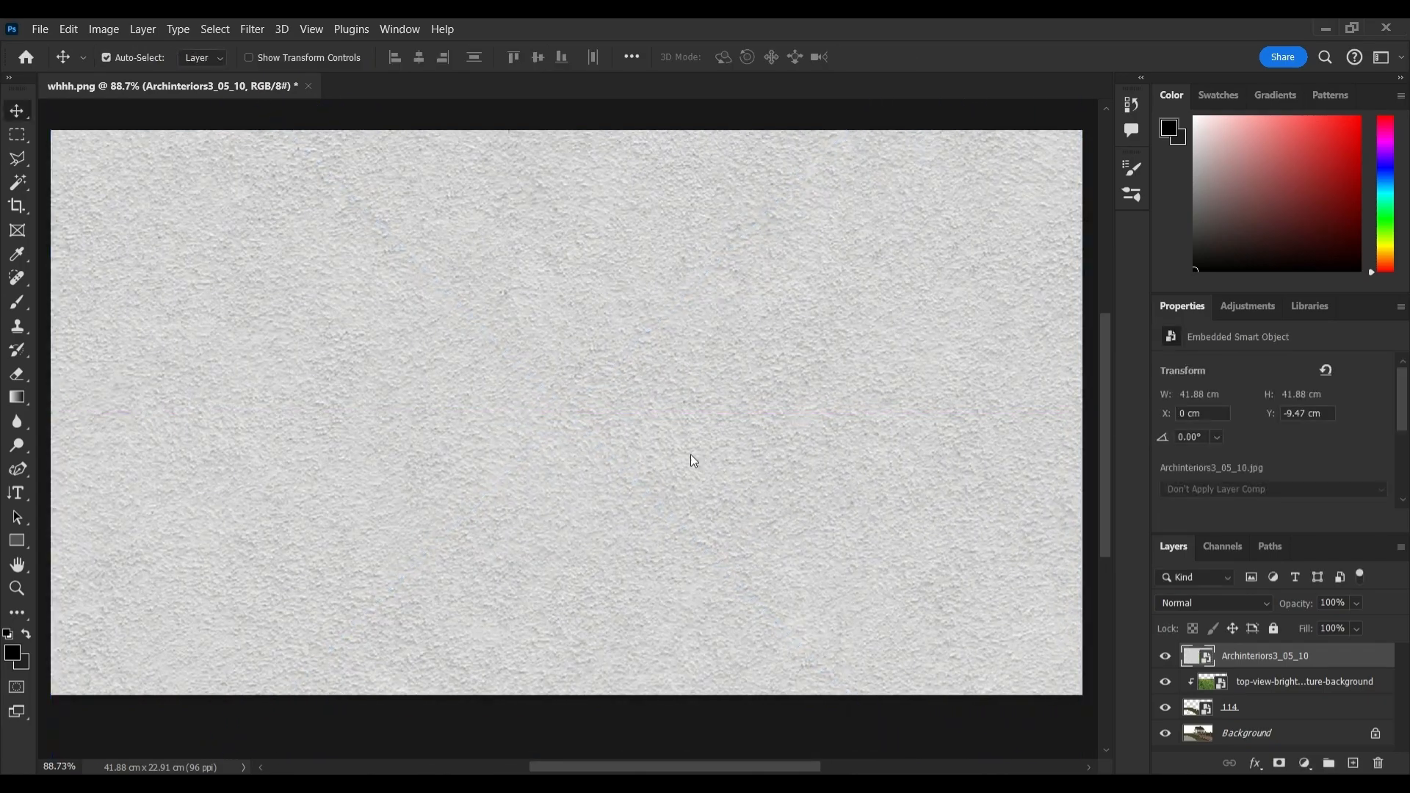
Clip the Archinteriors3_05_10 texture to the ground layer, set it to Soft Light and compare with it hidden.
right_click(1343, 646)
left_click(1243, 459)
left_click(1213, 603)
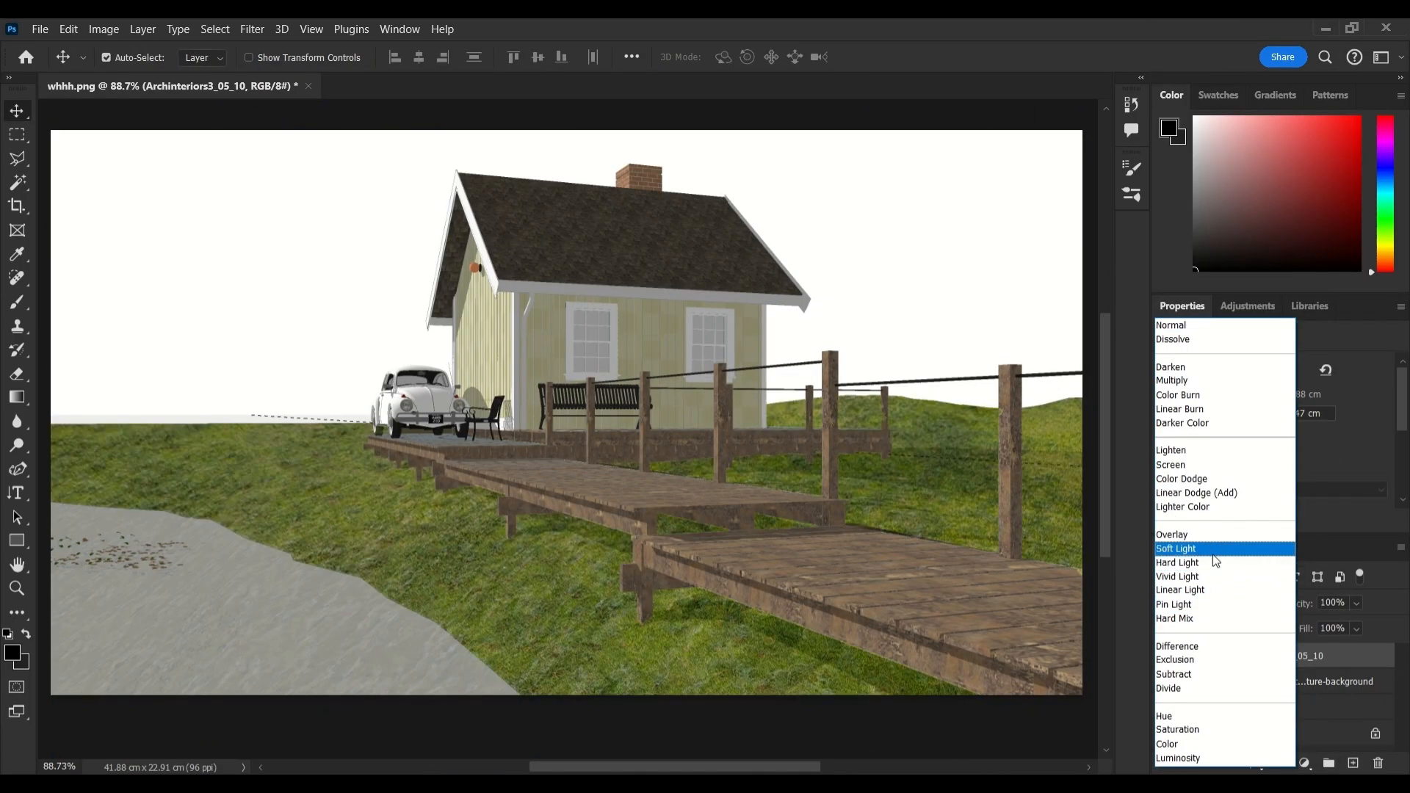
left_click(1190, 545)
left_click(1168, 656)
left_click(1168, 658)
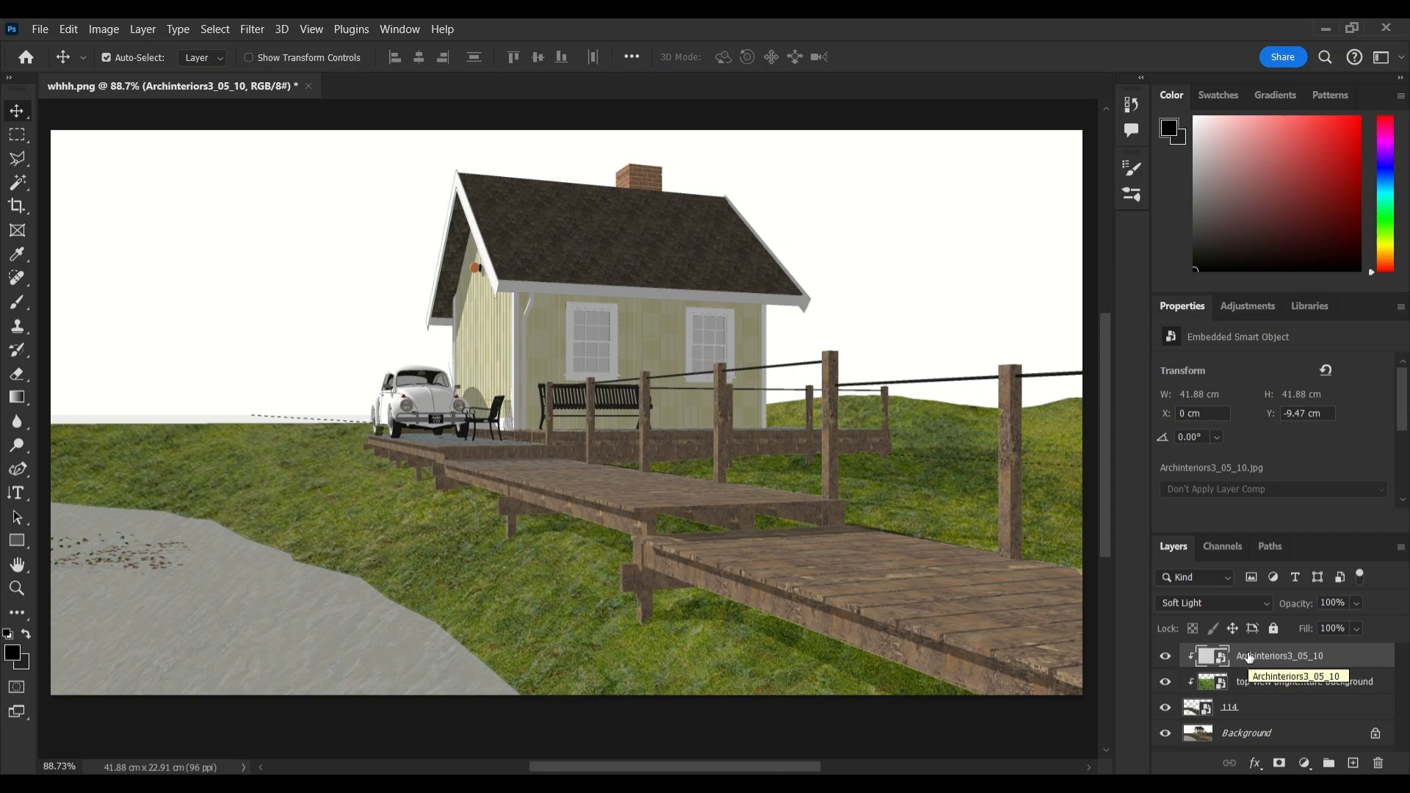
Group the two texture layers and the 114 layer as "Ground" and compare the image with the group hidden.
left_click(1249, 707, "shift")
key("ctrl+g")
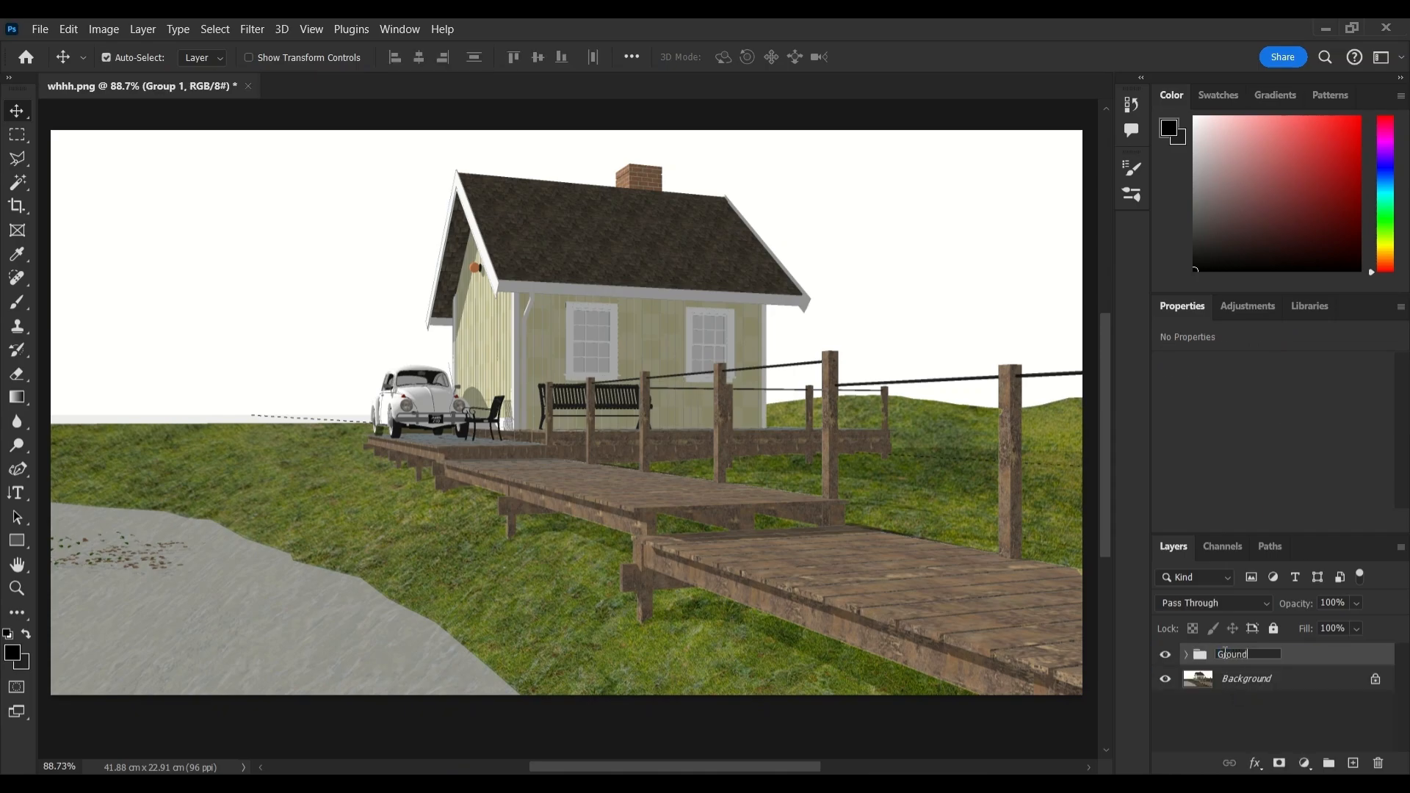
key("Return")
left_click(1165, 653)
left_click(1165, 654)
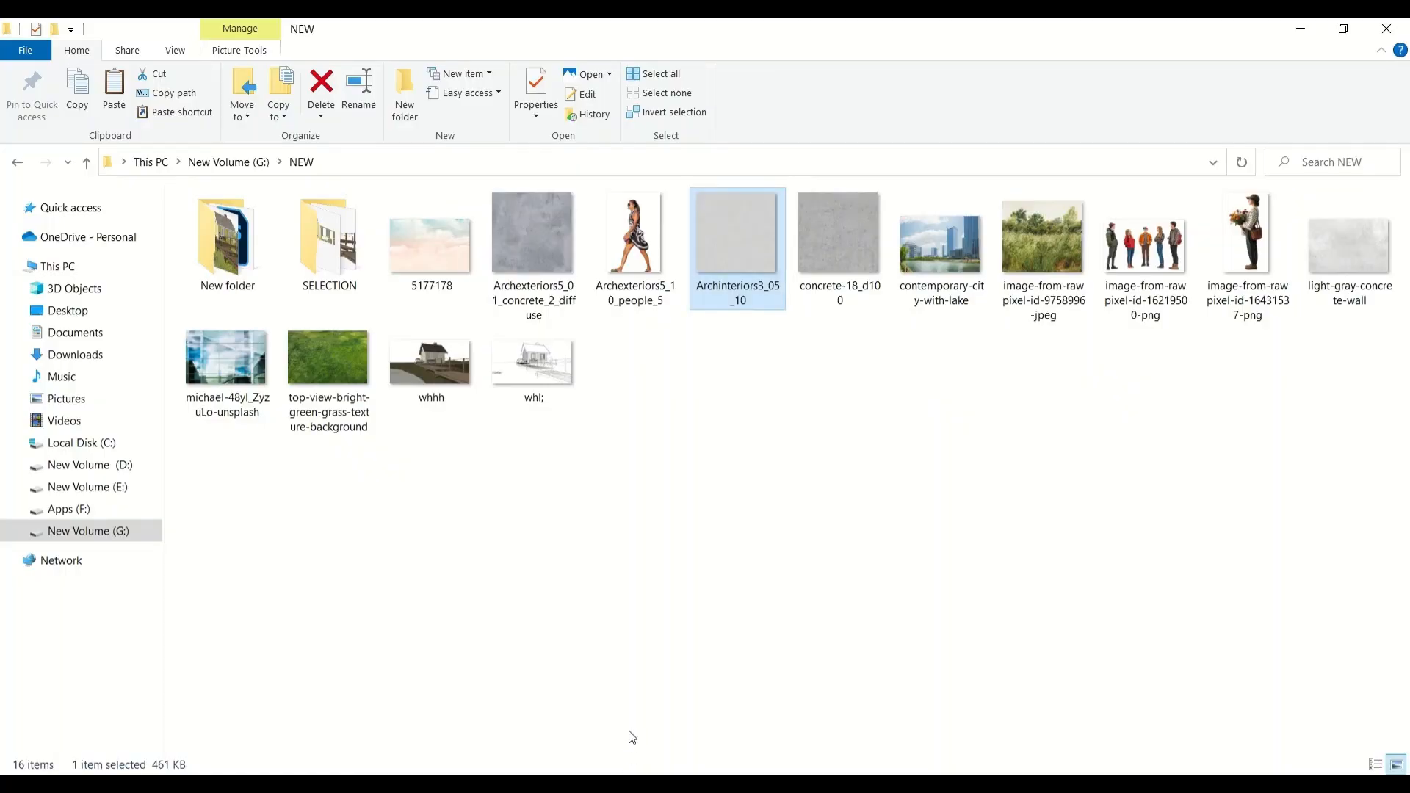
Place the 117 sky cutout from the SELECTION folder at full canvas size.
double_click(315, 242)
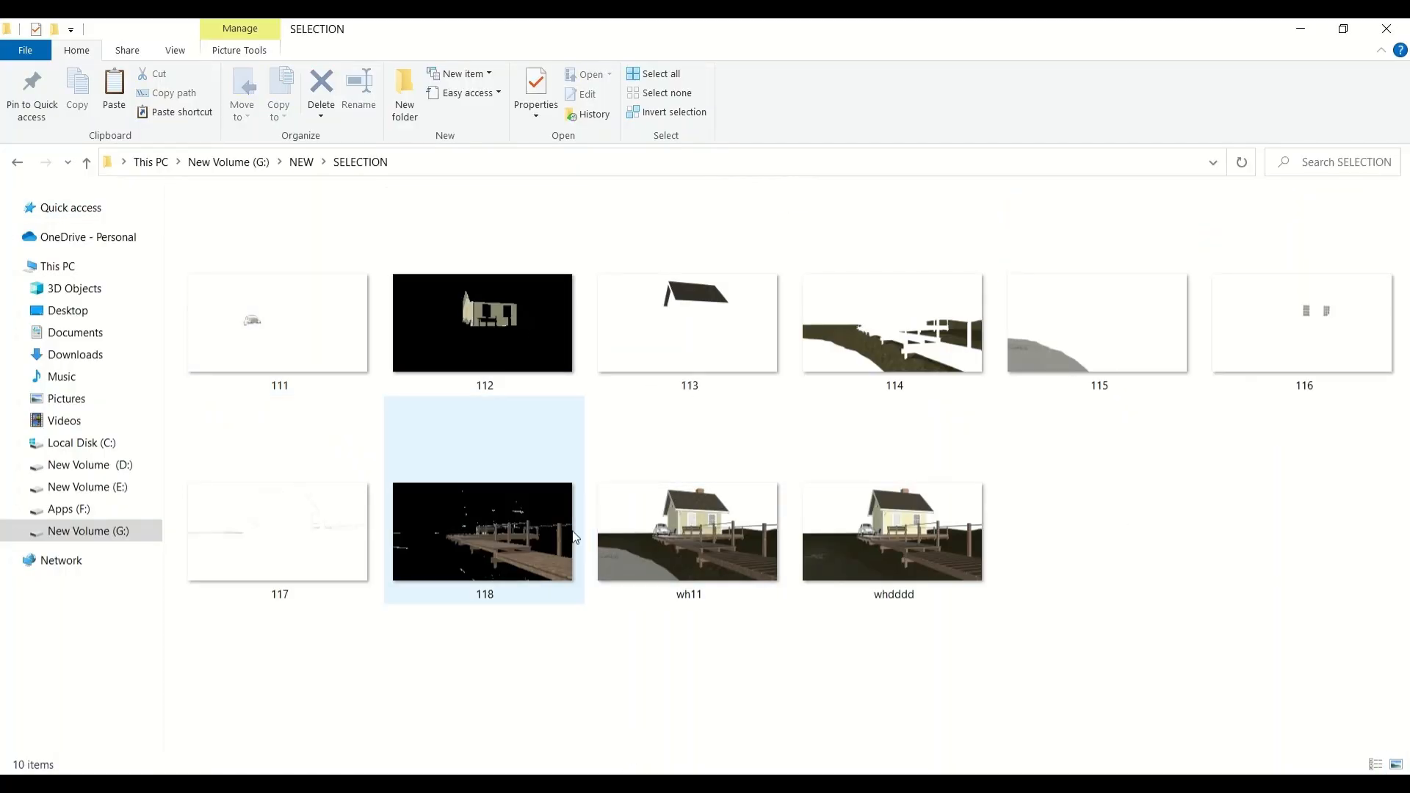
left_click(293, 551)
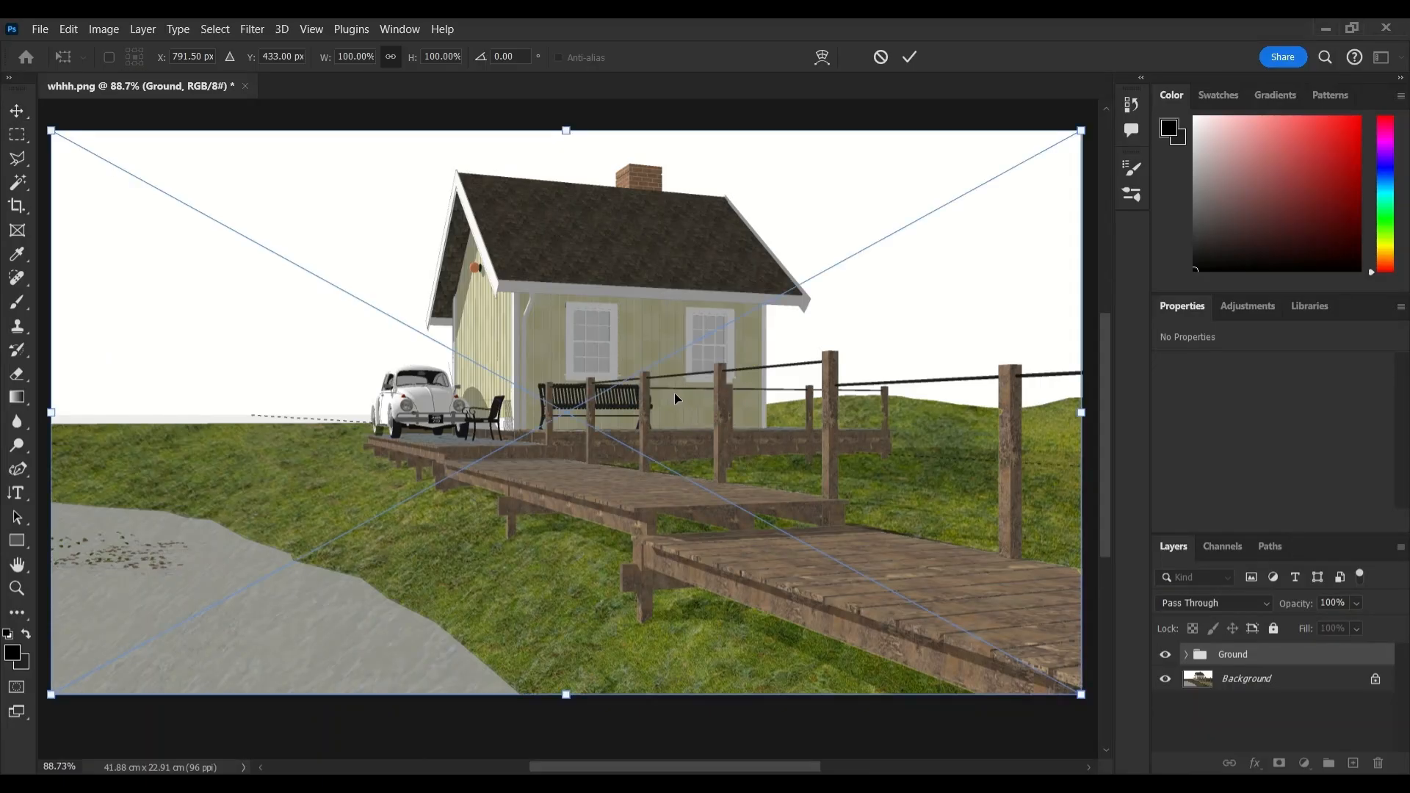
key("Return")
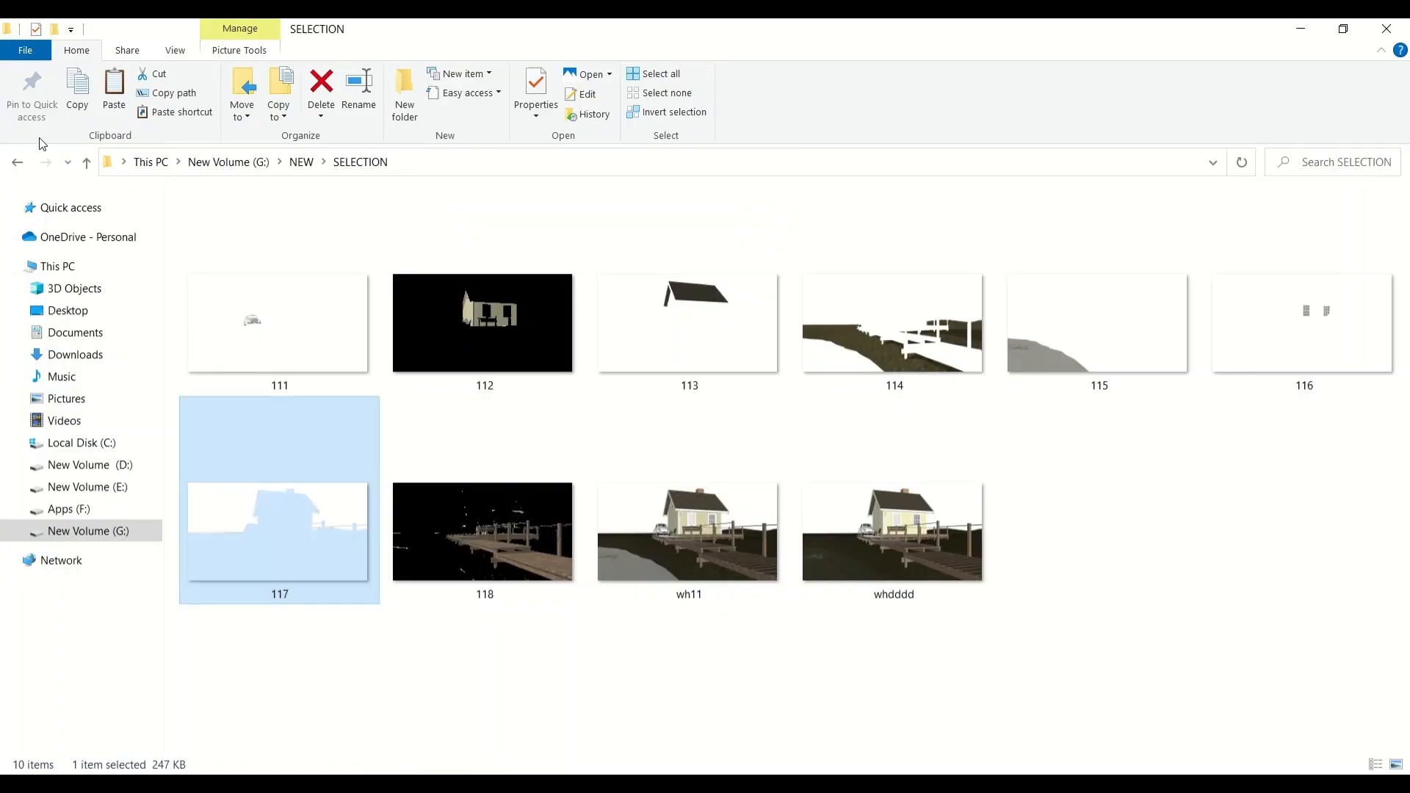
Place the 5177178 cloud image from the NEW folder, scale it to the canvas width and clip it to the 117 layer.
left_click(92, 162)
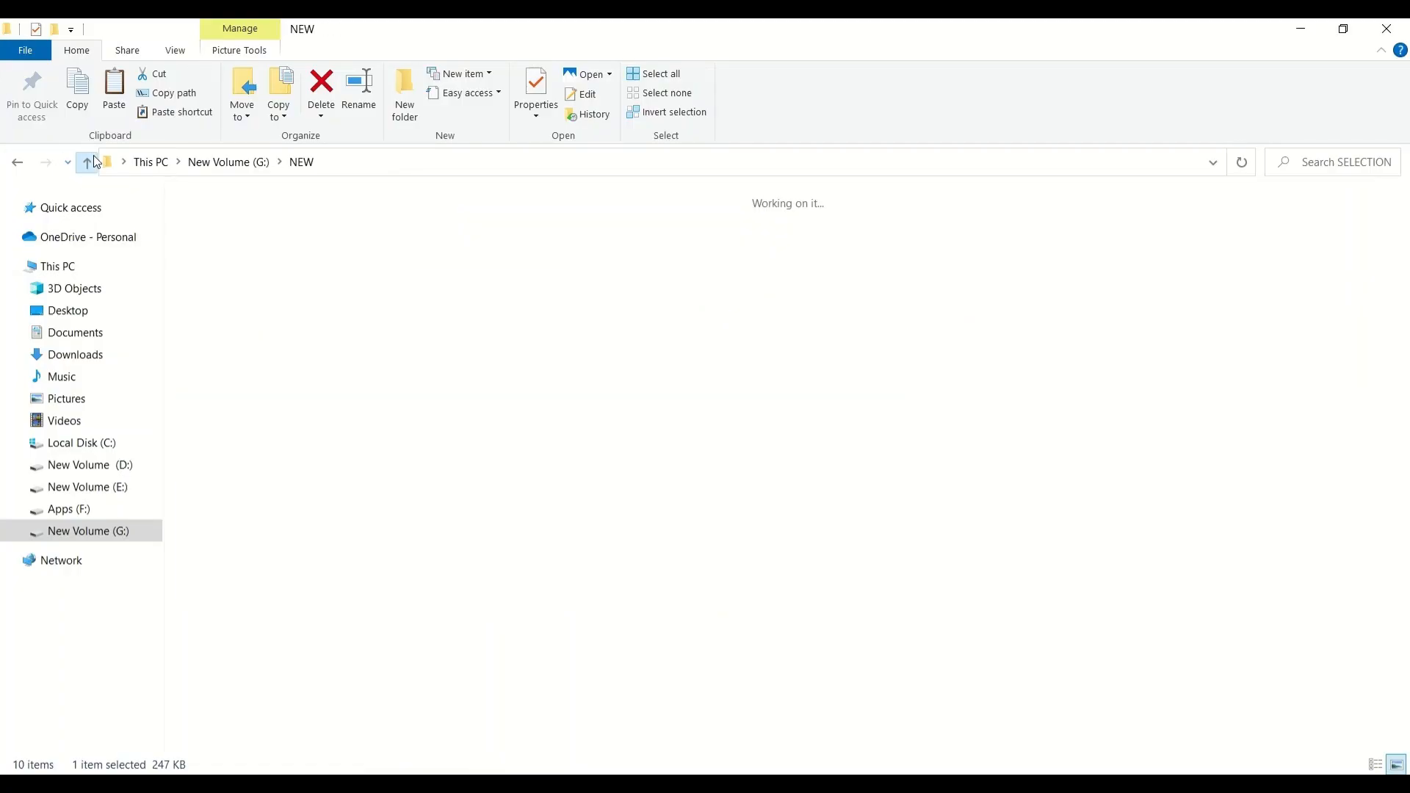
left_click_drag(450, 290, 478, 727)
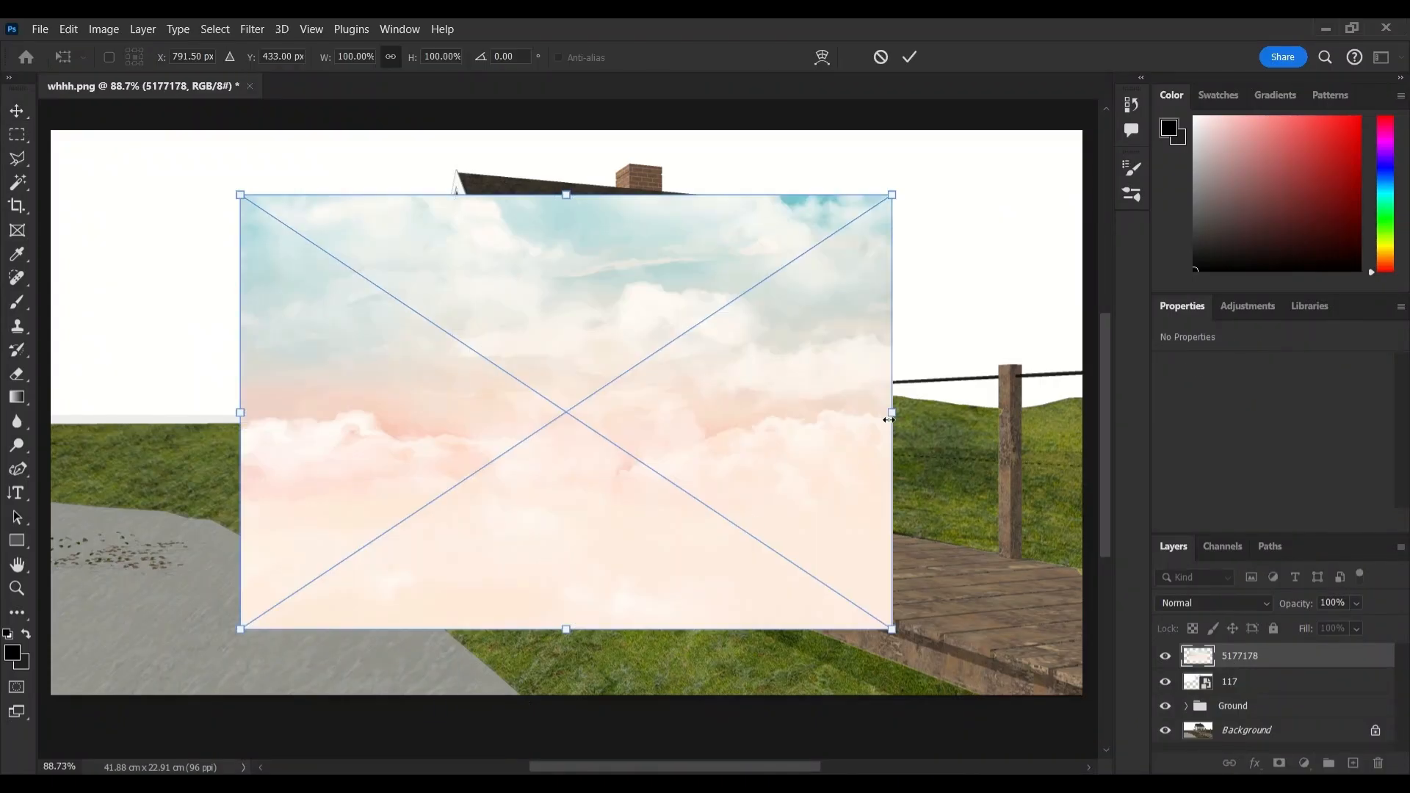
left_click_drag(889, 420, 1083, 409)
left_click_drag(243, 412, 63, 409)
key("Return")
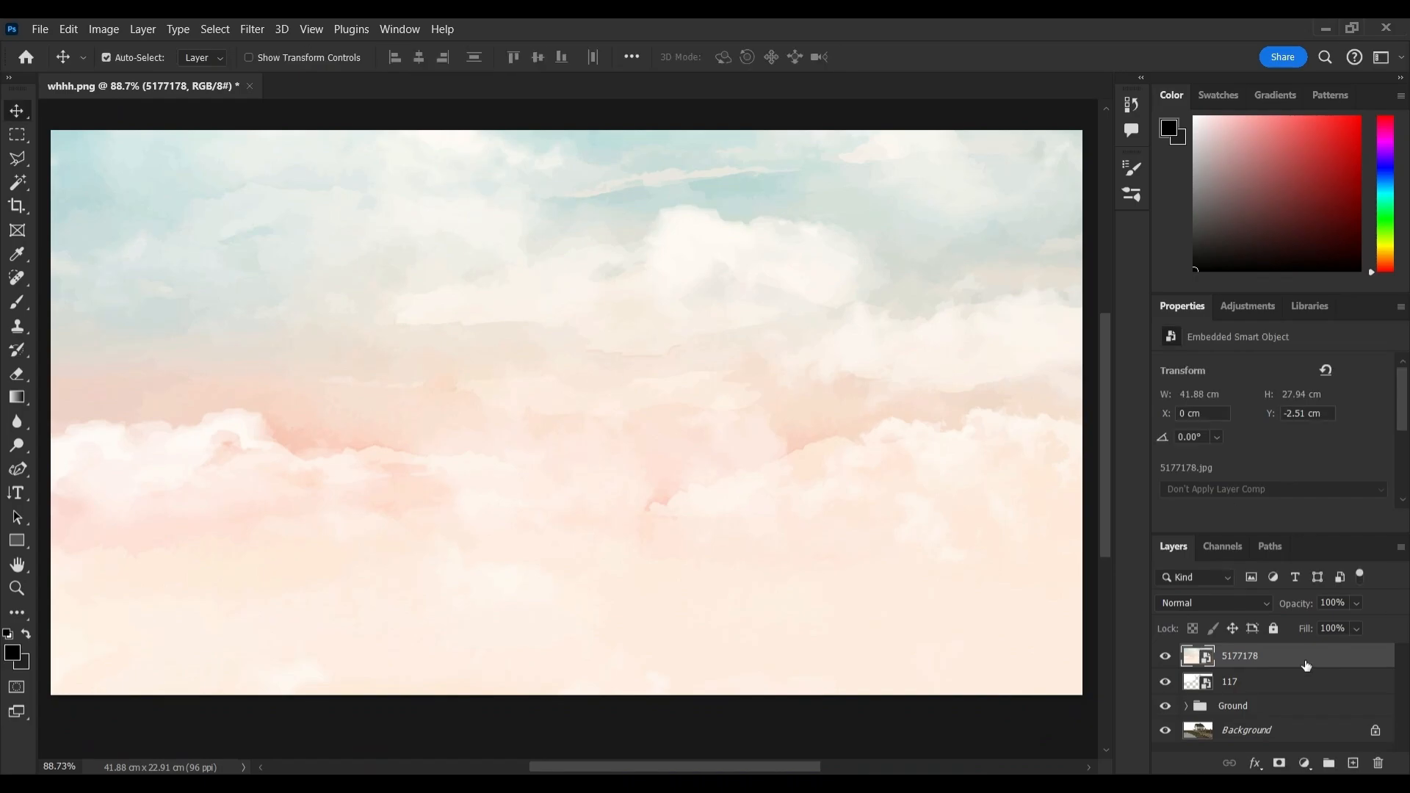
right_click(1306, 665)
left_click(1169, 453)
Place the image-from-rawpixel-id-9758996 tree photo right of the house, clipped to the 117 layer, with a duplicate on the scene's left side.
key("alt+Tab")
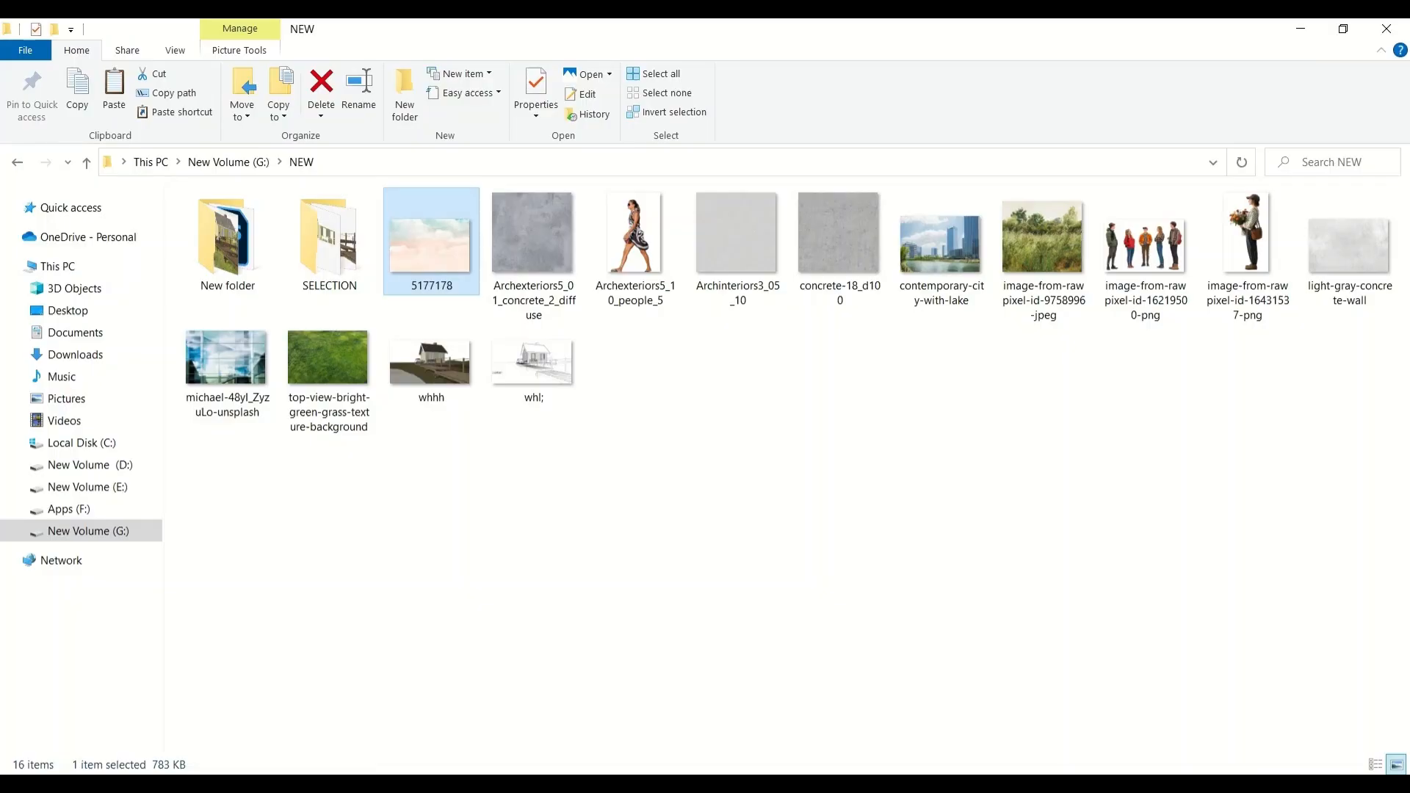
left_click_drag(1042, 246, 694, 486)
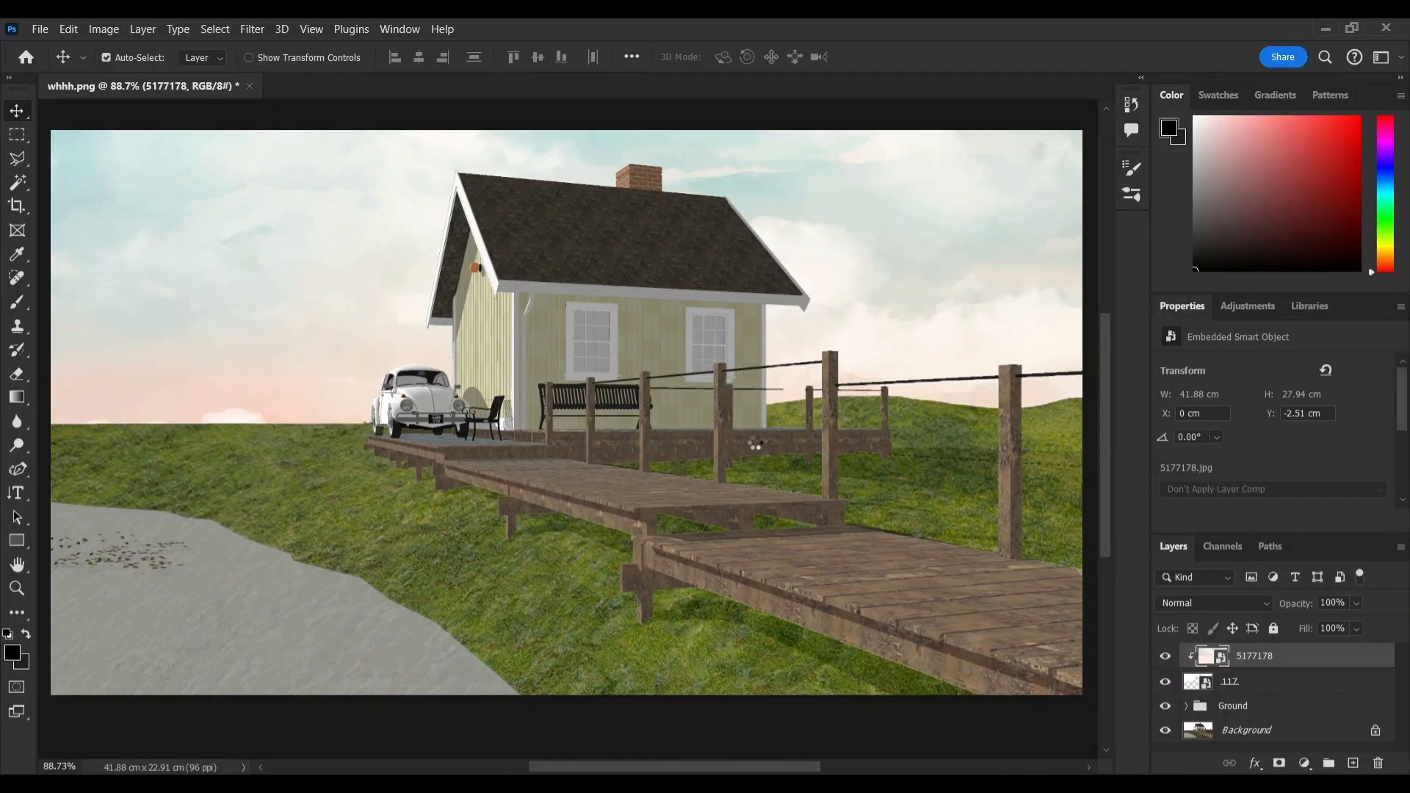
left_click_drag(842, 408, 331, 389)
key("Return")
right_click(1256, 668)
left_click(1160, 456)
Clip the tree photo copy to the 117 layer and fit it behind the car against the left canvas edge, about 18.12 cm wide.
right_click(1227, 669)
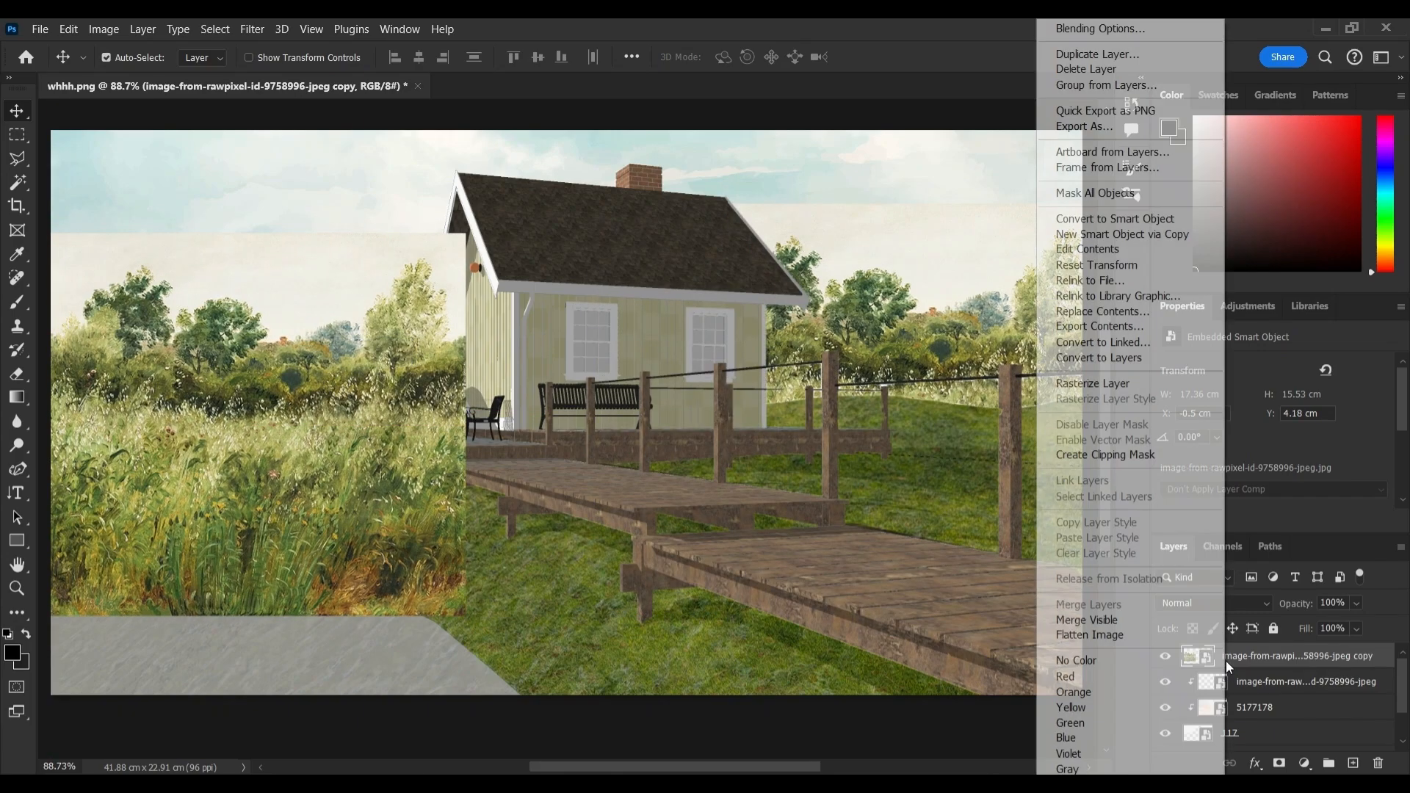
left_click(1156, 449)
left_click_drag(364, 339, 395, 357)
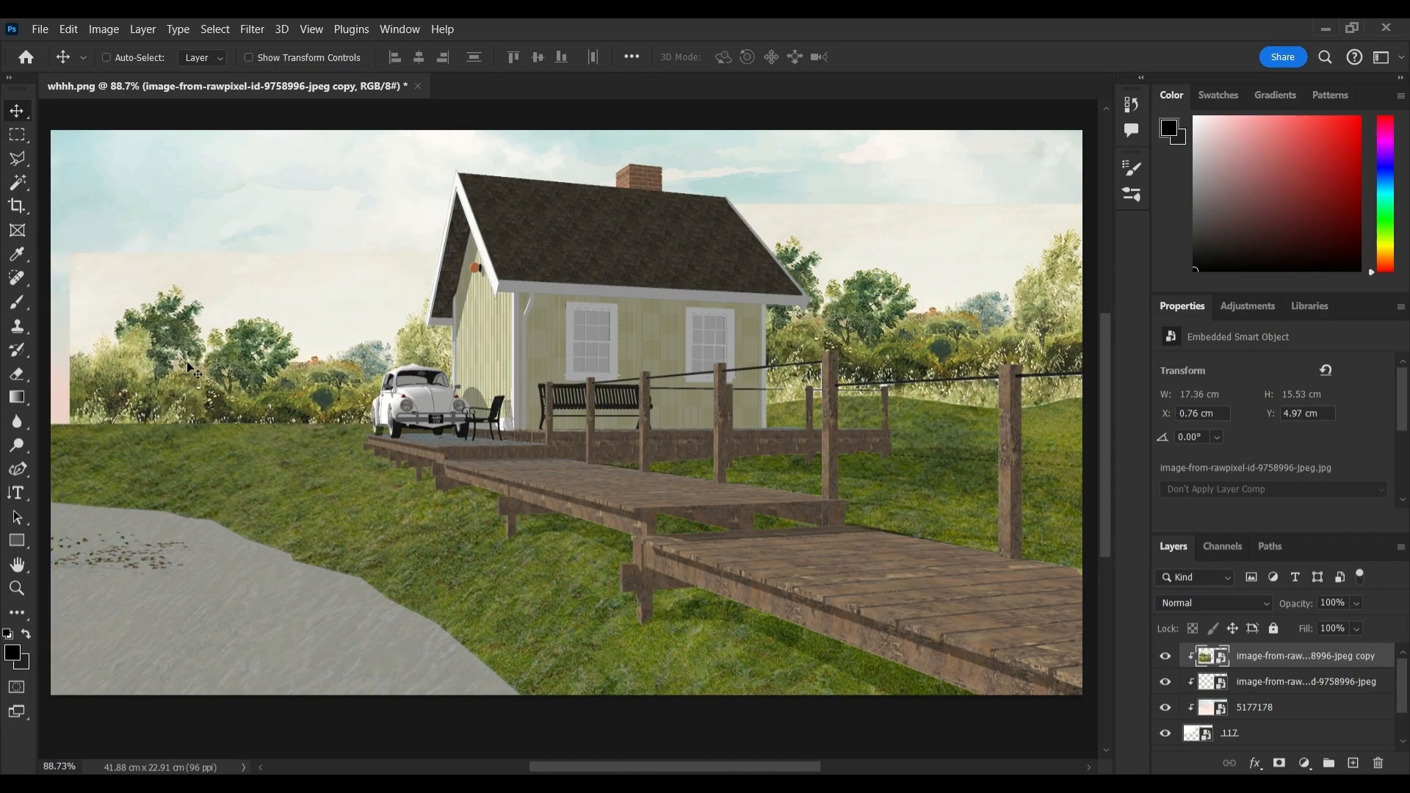
key("ctrl+t")
left_click_drag(70, 449, 50, 449)
key("Return")
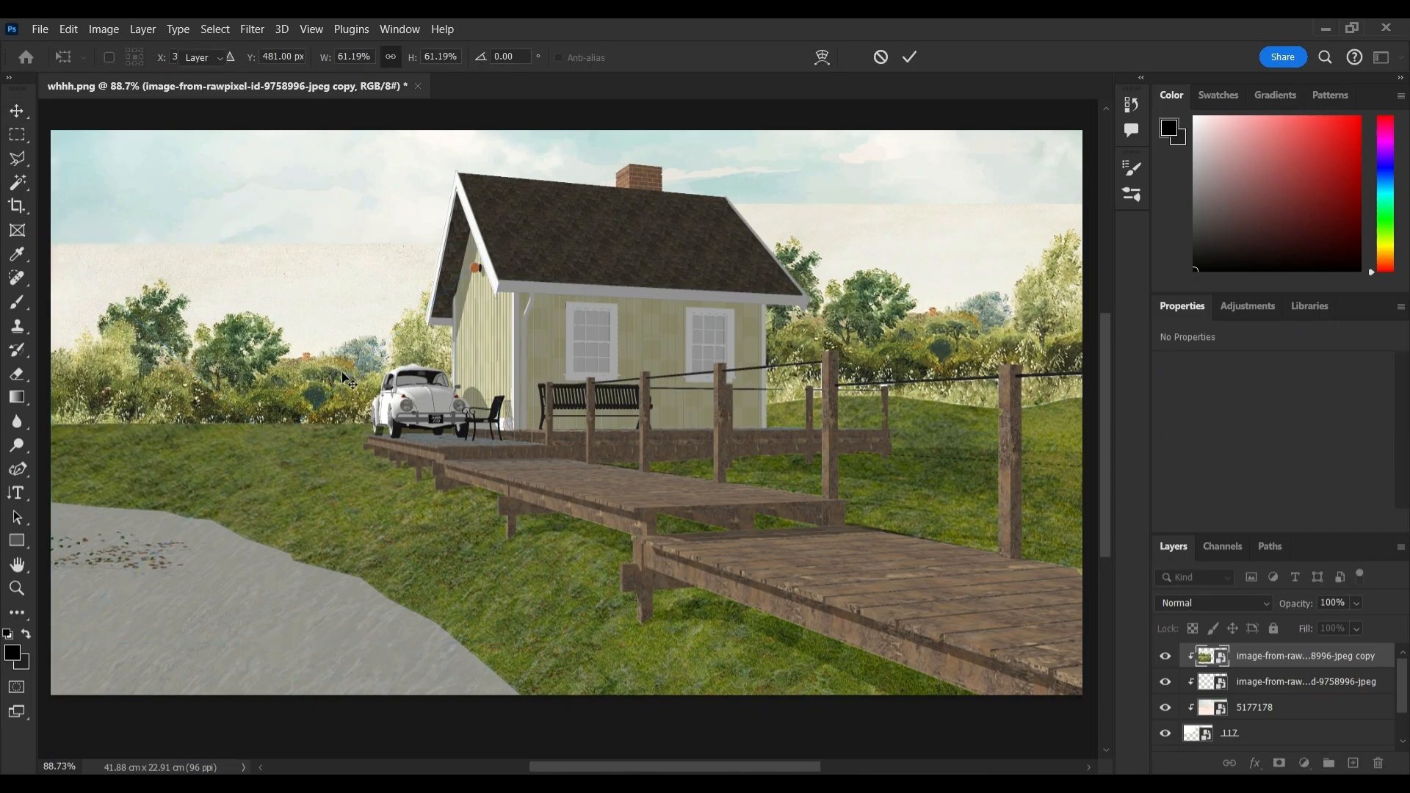
Select the pale sky in the tree photo copy with the Magic Wand and hide it with an inverted layer mask.
left_click(18, 183)
left_click(275, 273)
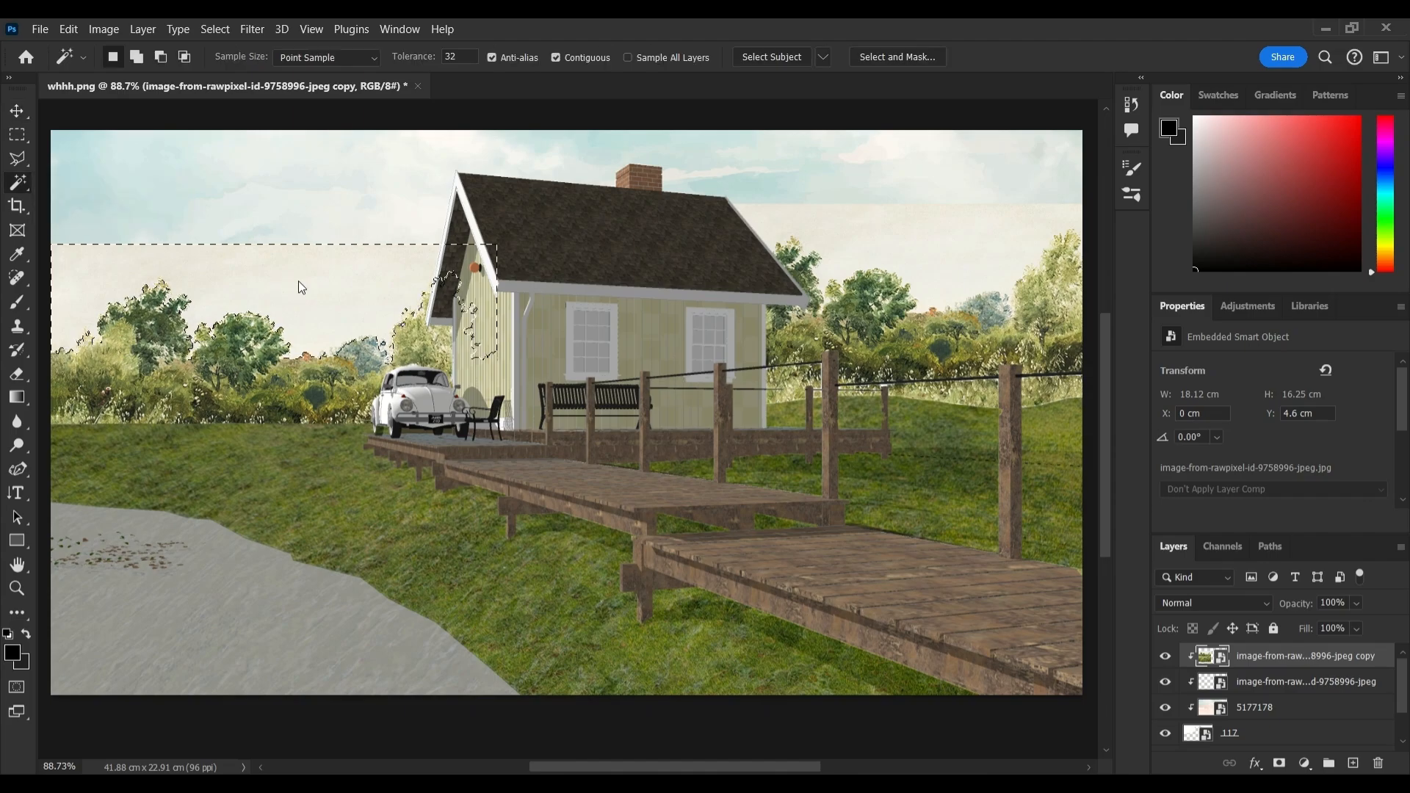
left_click(1278, 766)
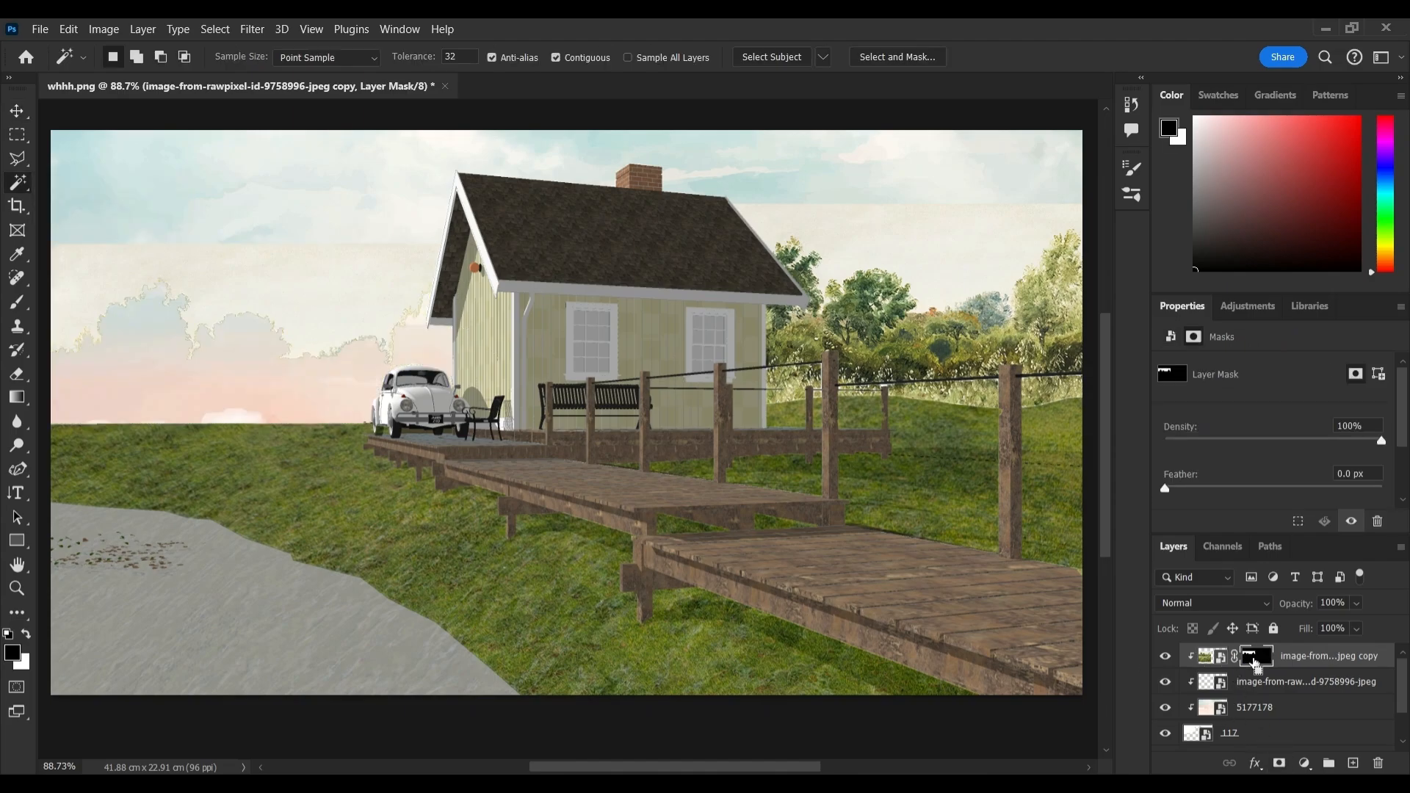
key("ctrl+i")
Mask out the pale sky of the original tree photo layer right of the house with an inverted layer mask.
left_click(1257, 683)
left_click(964, 248)
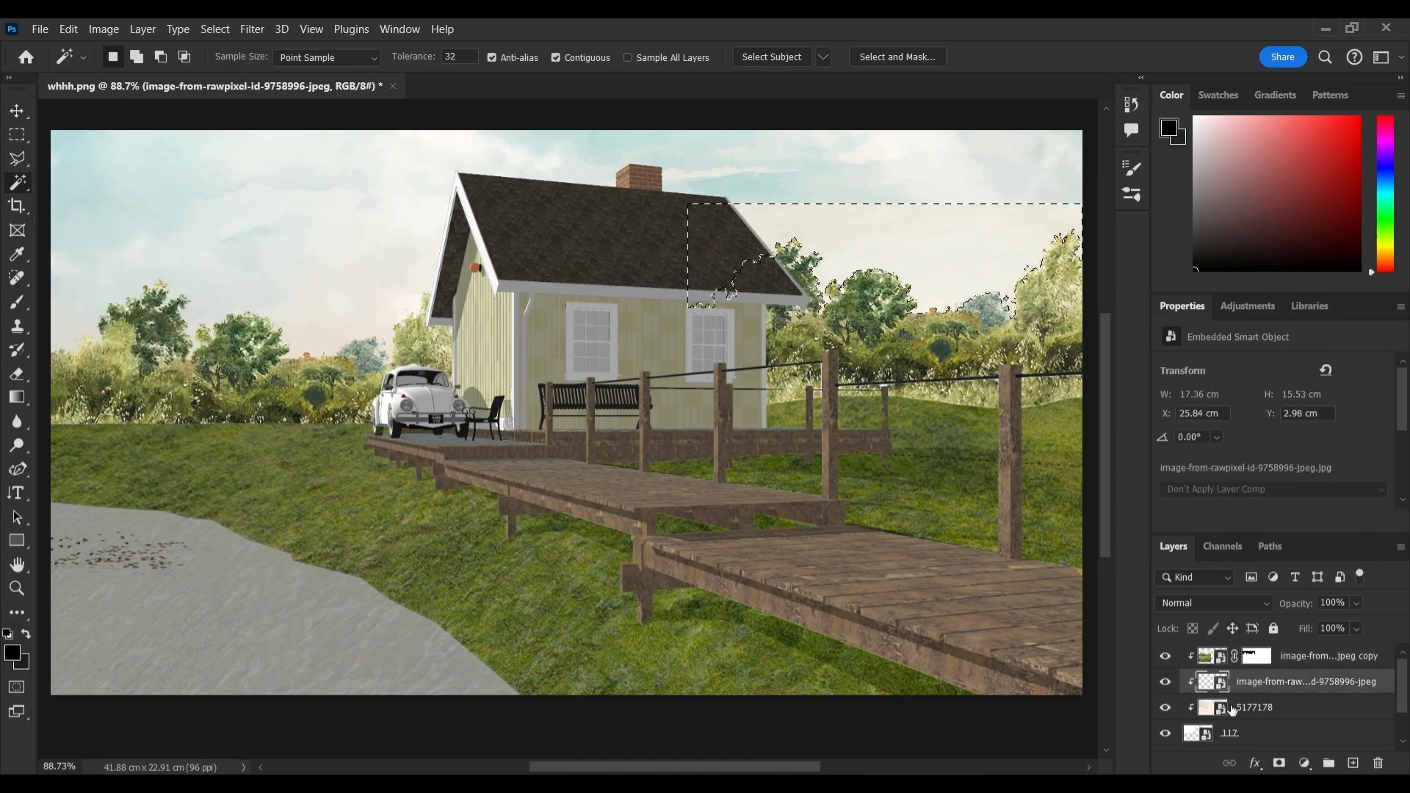
left_click(1279, 764)
key("ctrl+i")
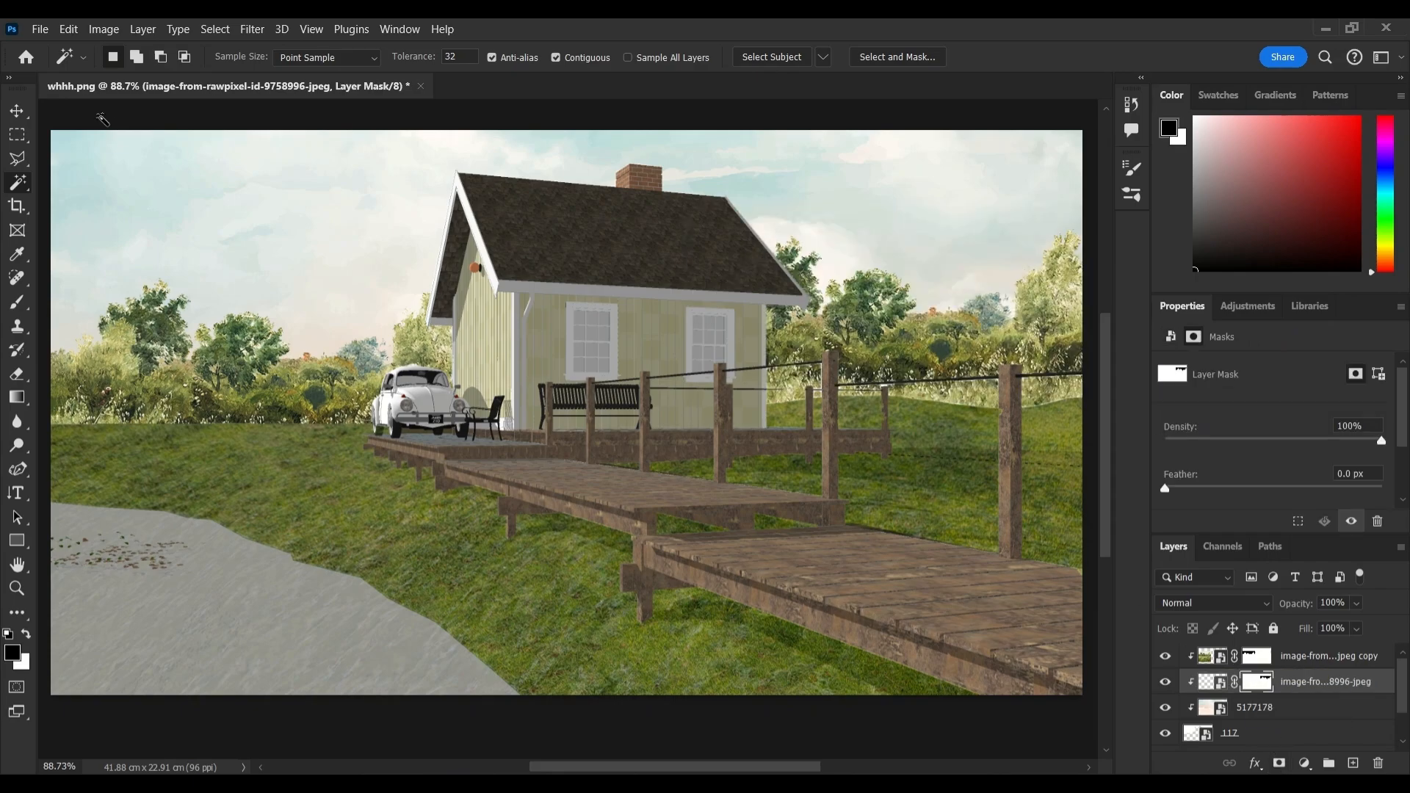
Group the 117, cloud and both tree photo layers as "BG" and compare the image with the group hidden.
key("v")
left_click(1273, 733)
left_click(1287, 659, "shift")
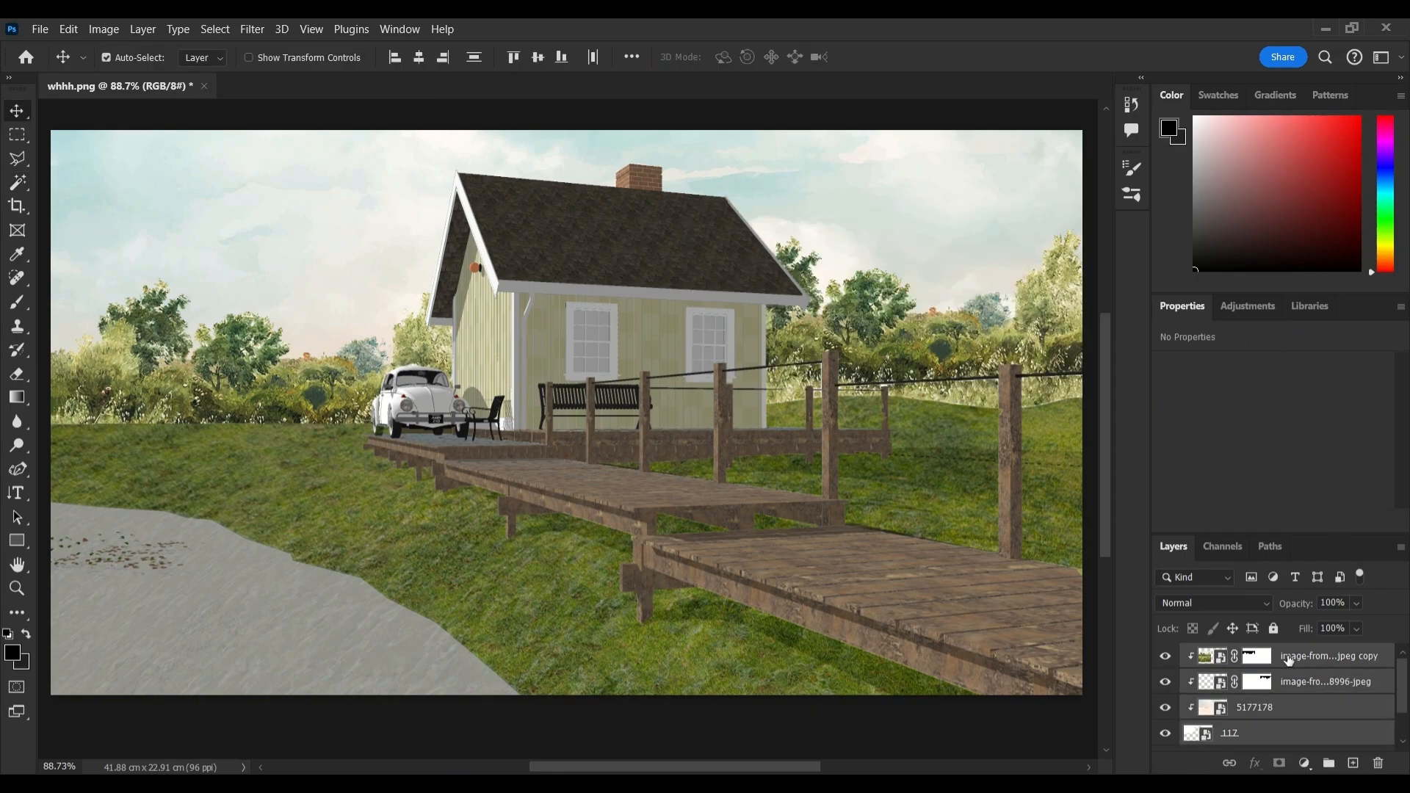
key("ctrl+g")
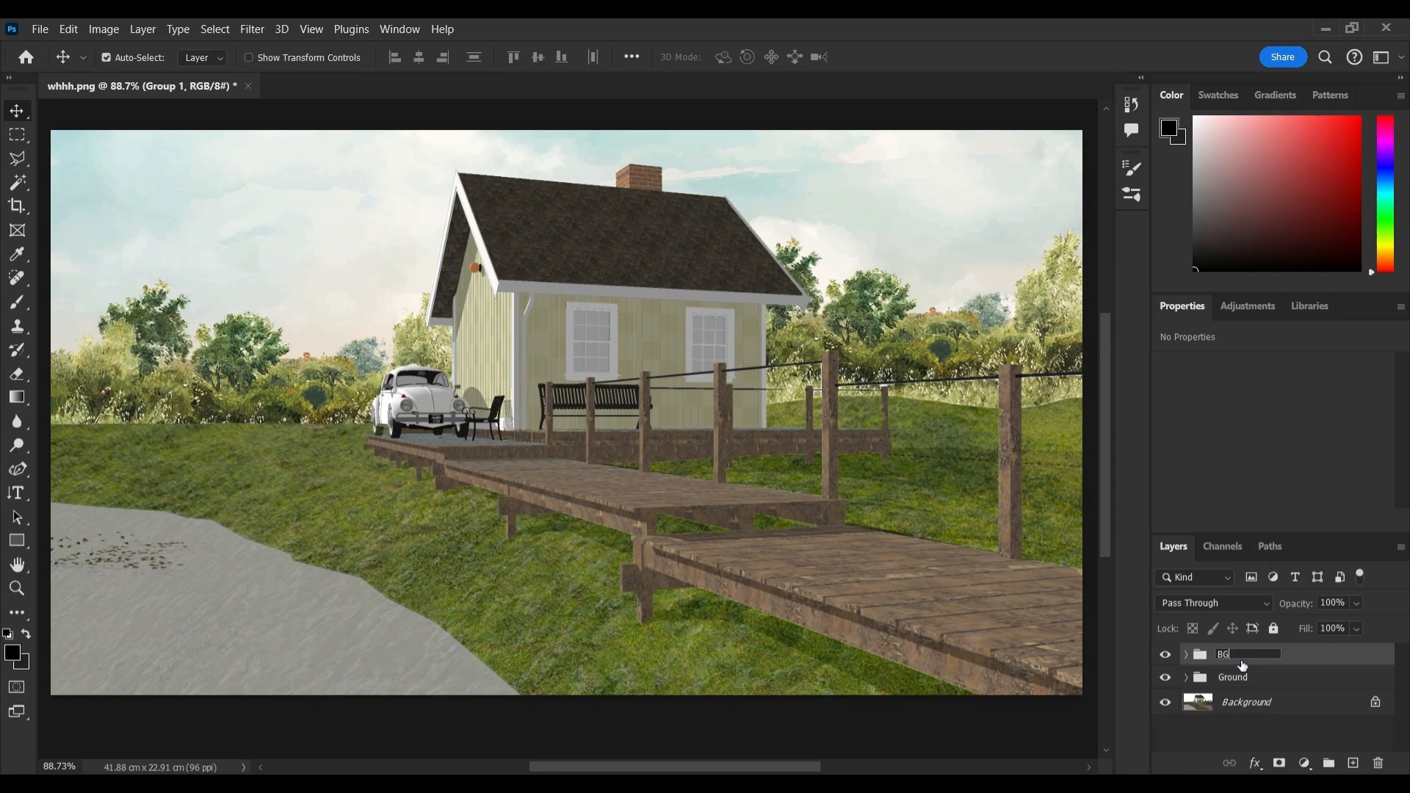
key("Return")
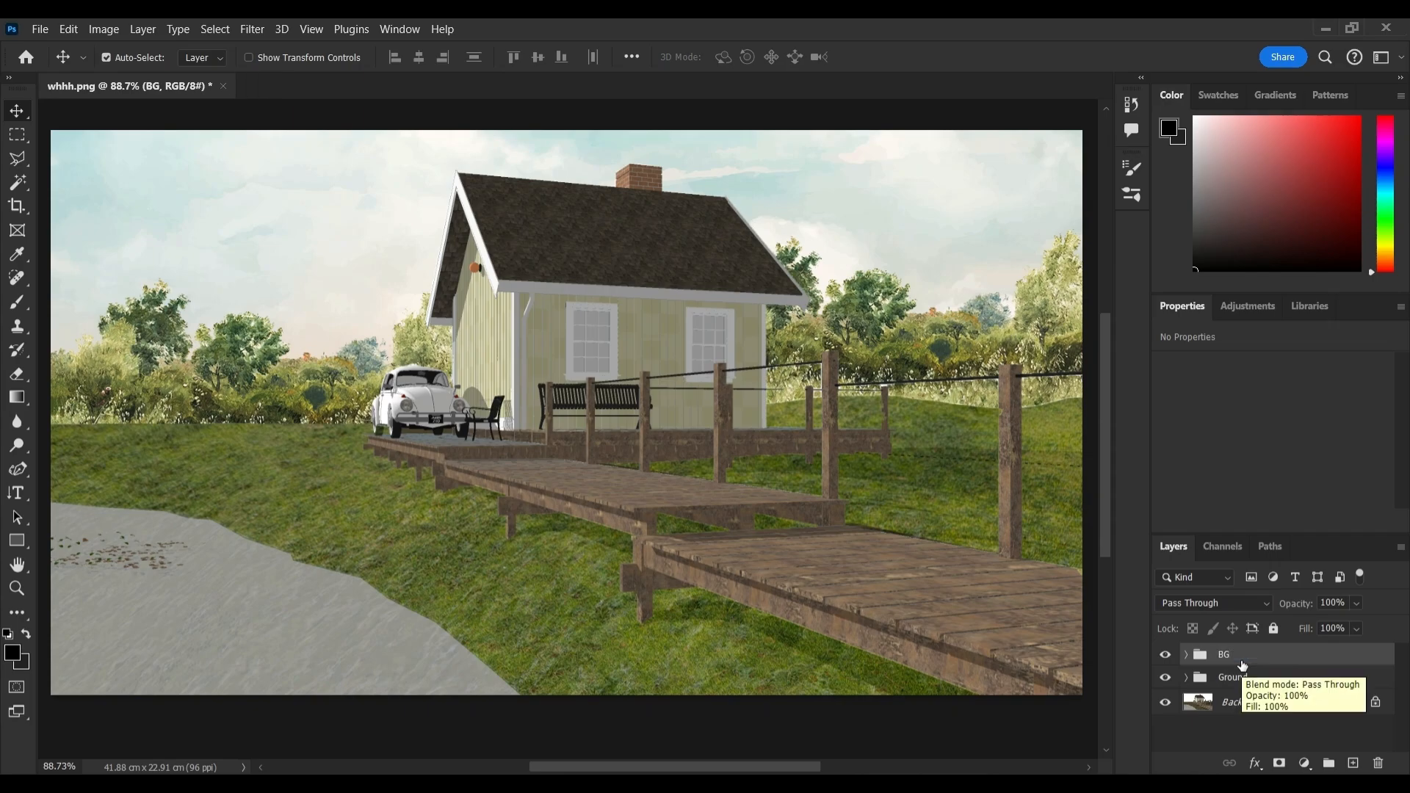
left_click(1168, 652)
left_click(1168, 651)
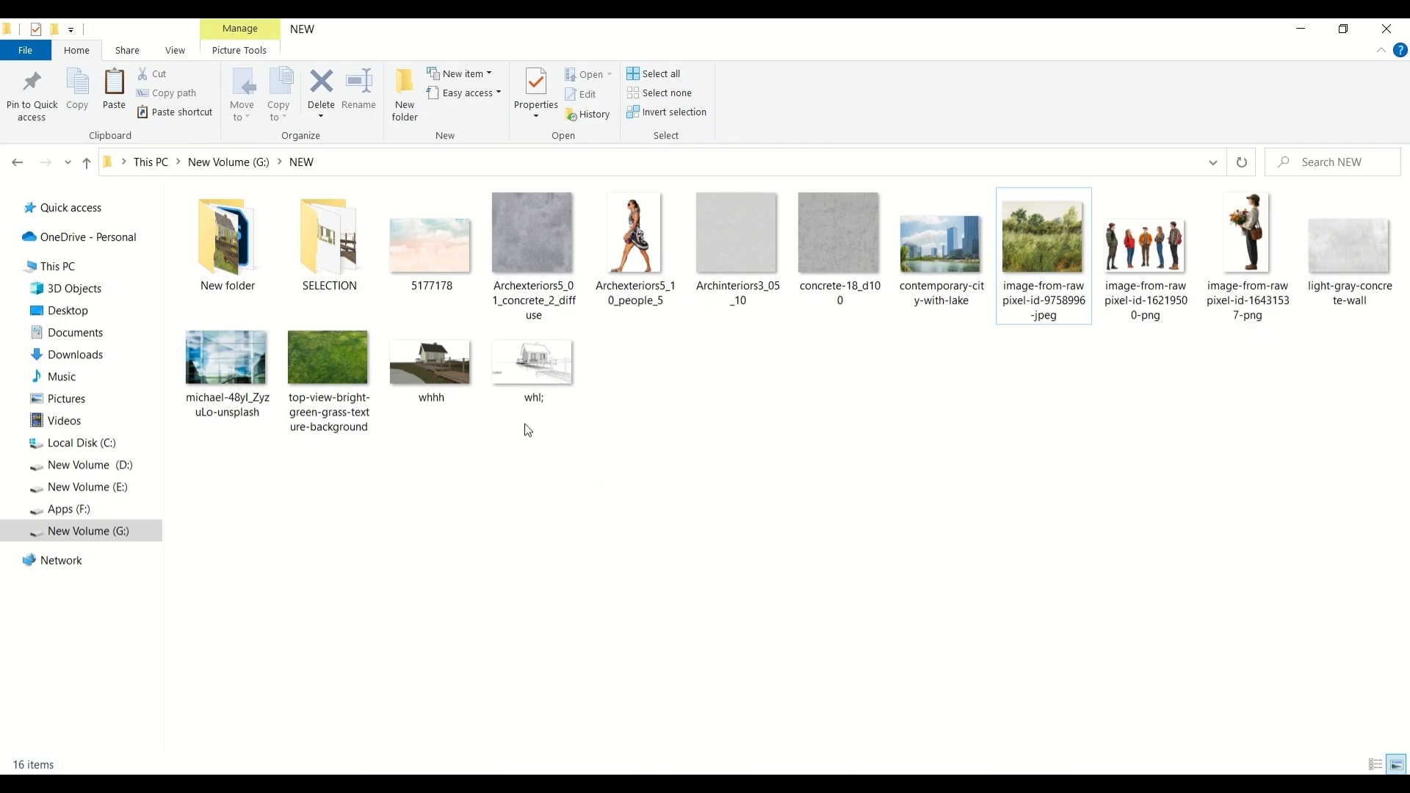
Place the 115 water-area cutout from the SELECTION folder at full canvas size.
double_click(329, 242)
left_click_drag(1123, 328, 513, 672)
key("Return")
Place the contemporary-city-with-lake image from the NEW folder, enlarge it and position its lake over the water area.
left_click(610, 782)
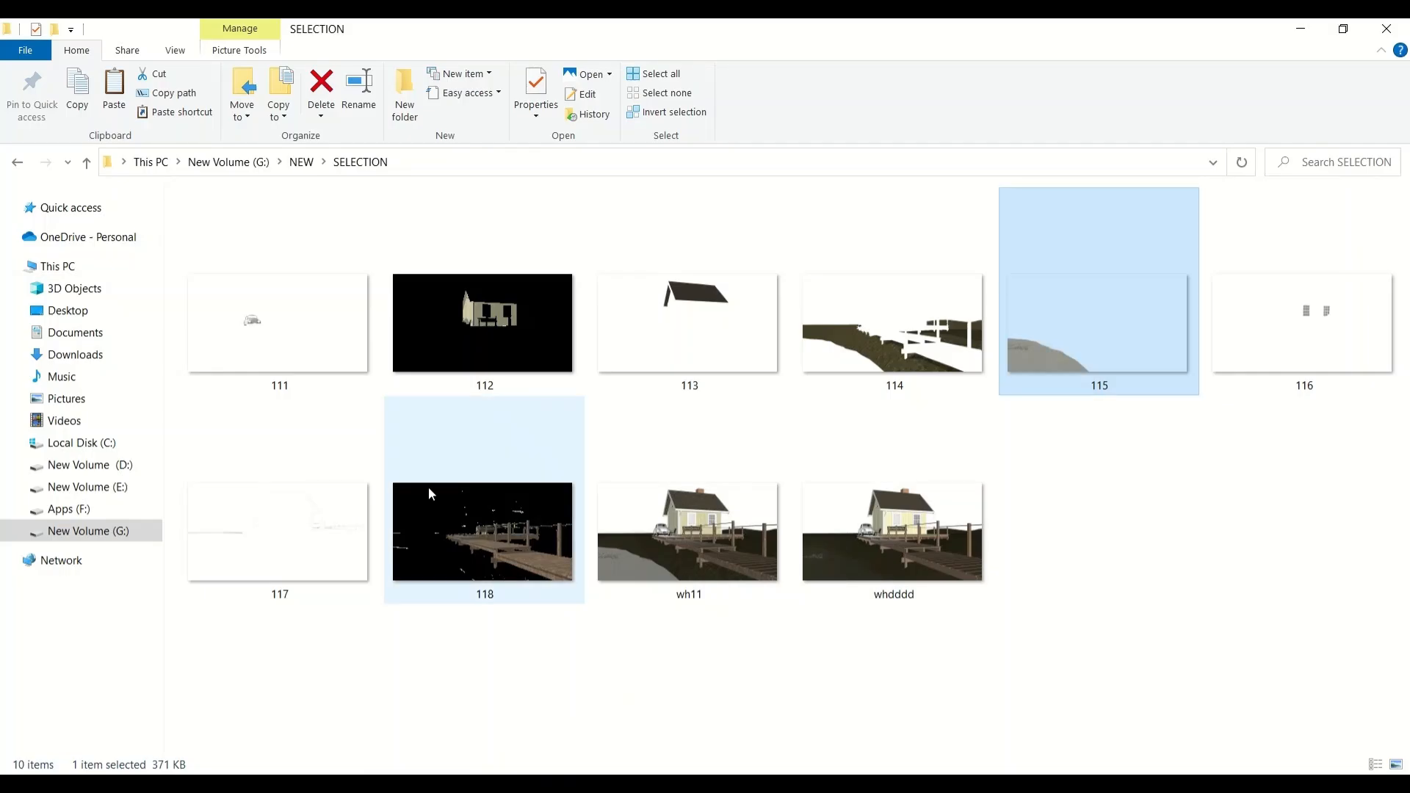
left_click(86, 161)
left_click_drag(971, 273, 456, 621)
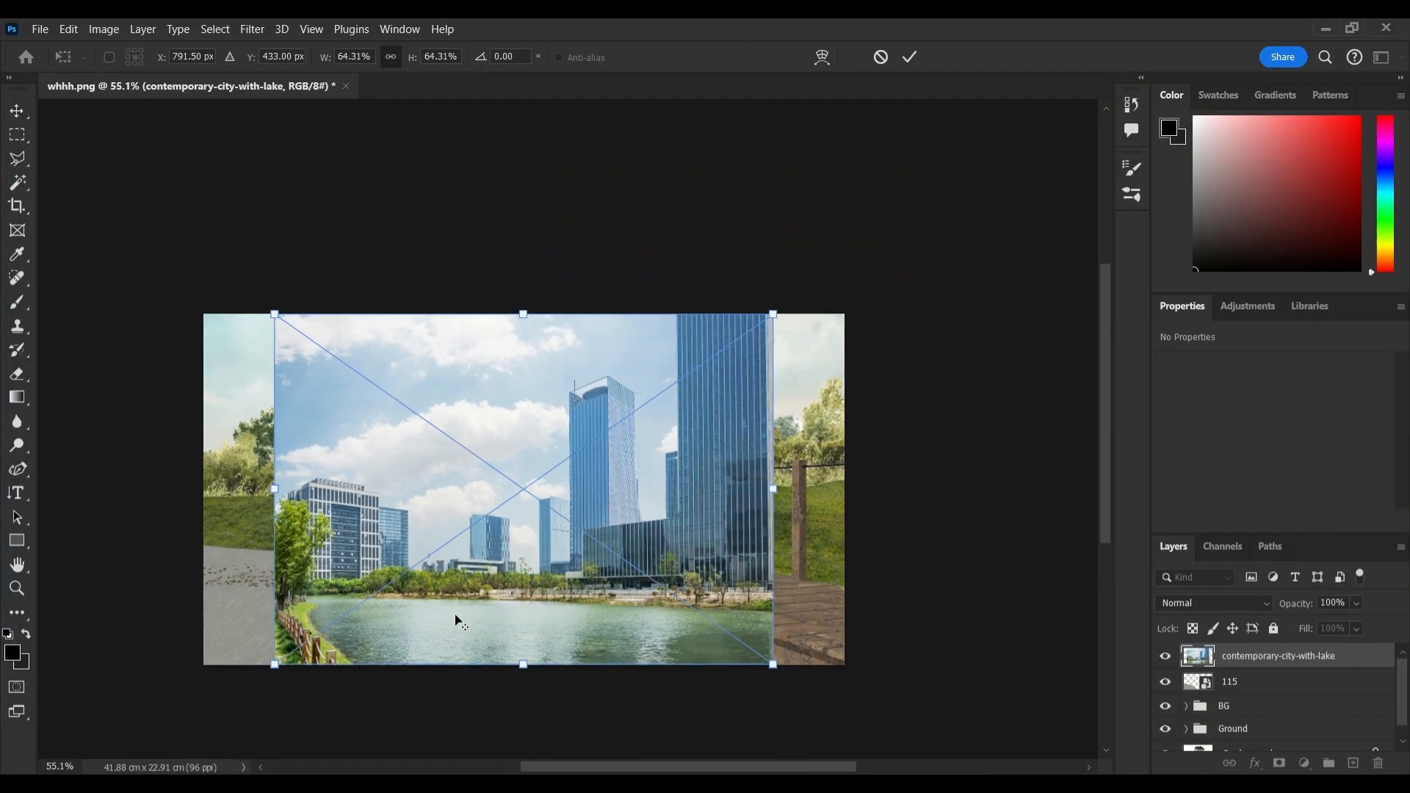
left_click_drag(523, 314, 526, 114)
left_click_drag(523, 665, 523, 702)
left_click_drag(530, 661, 481, 703)
key("Return")
Clip the contemporary-city-with-lake image to the 115 layer and adjust its transform so only lake water fills the area.
right_click(1216, 656)
left_click(1275, 456)
key("ctrl+t")
left_click_drag(412, 632, 413, 593)
key("Return")
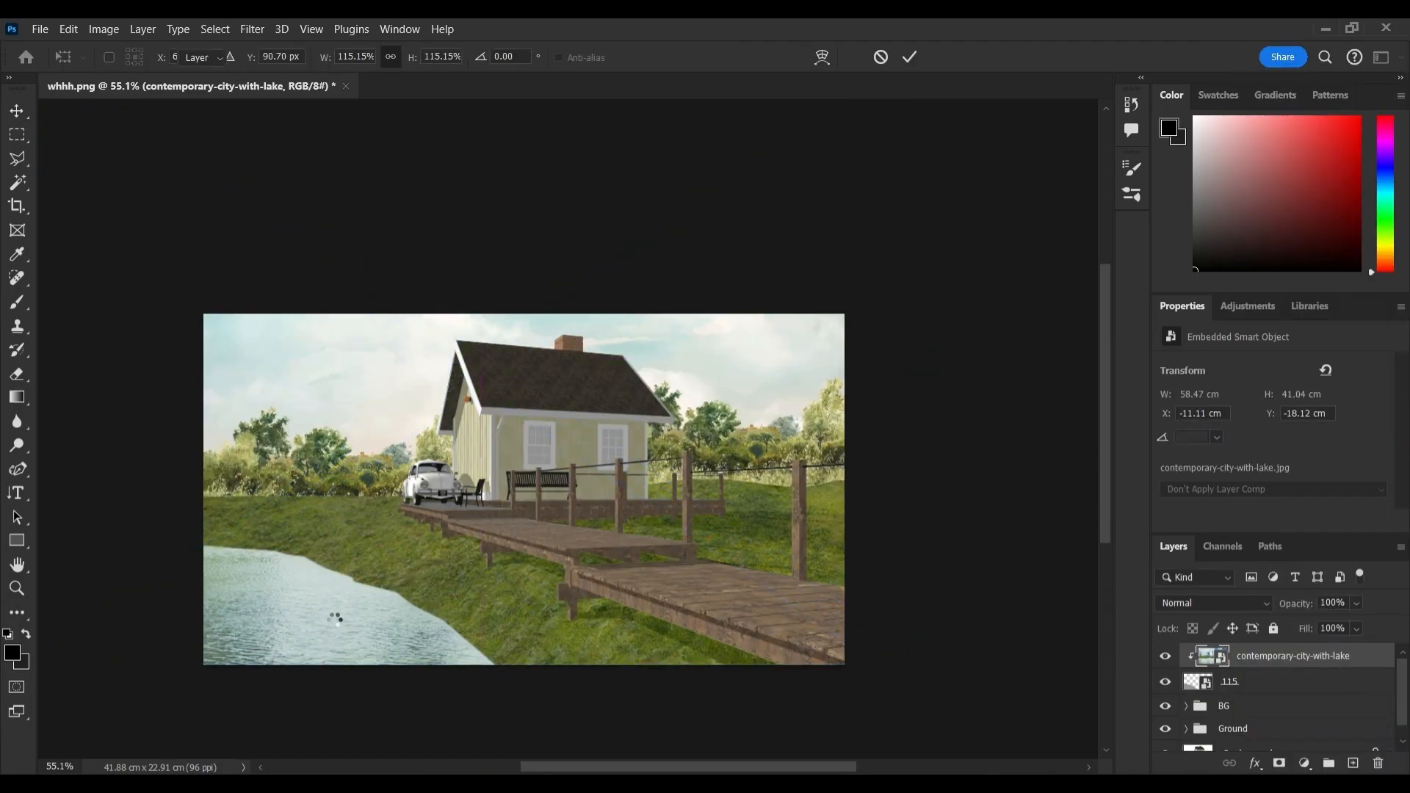
Place the top-view-bright-green-grass-texture-background image and move it down over the lake and its grassy bank.
scroll(465, 649, "up", 3)
scroll(316, 614, "up", 1)
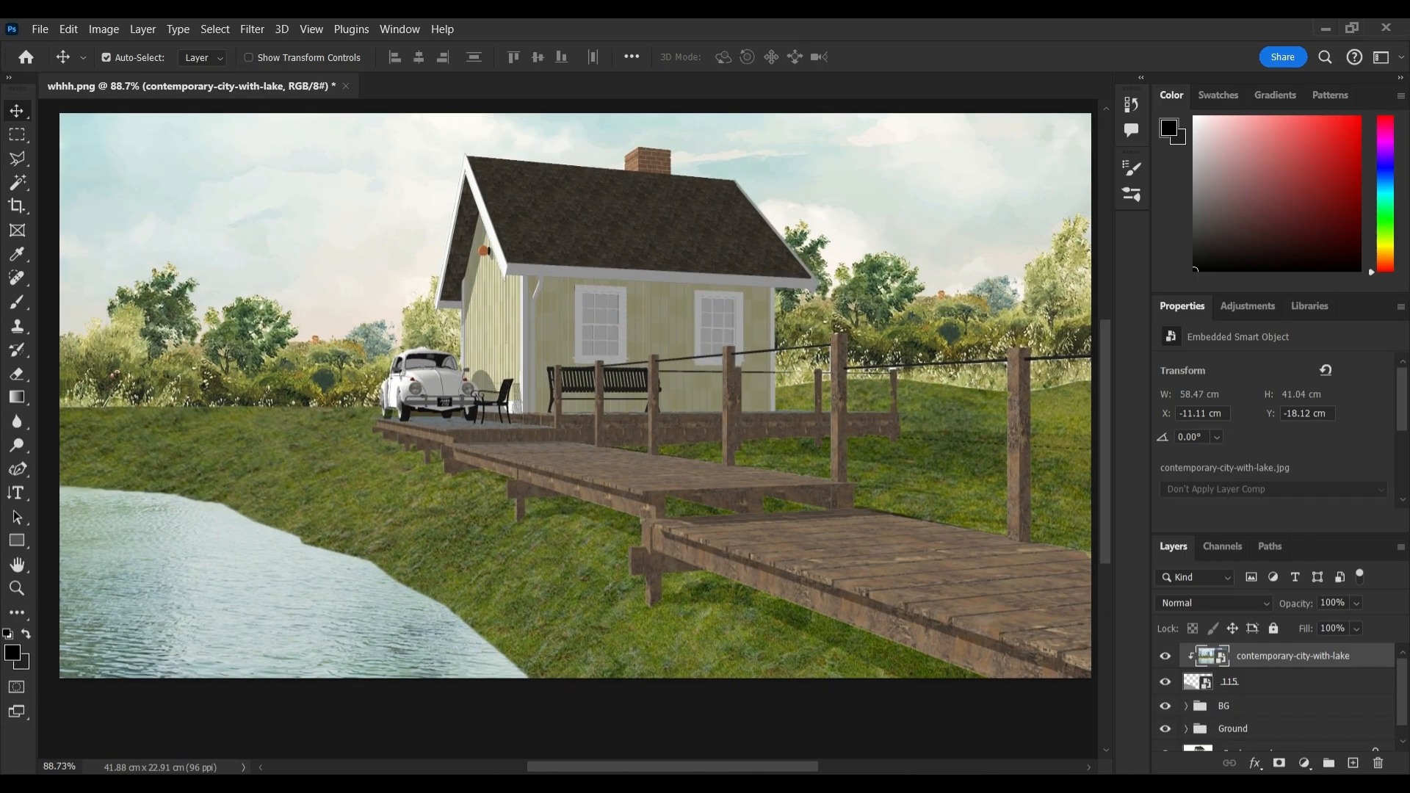
left_click_drag(644, 765, 646, 765)
scroll(609, 710, "up", 2)
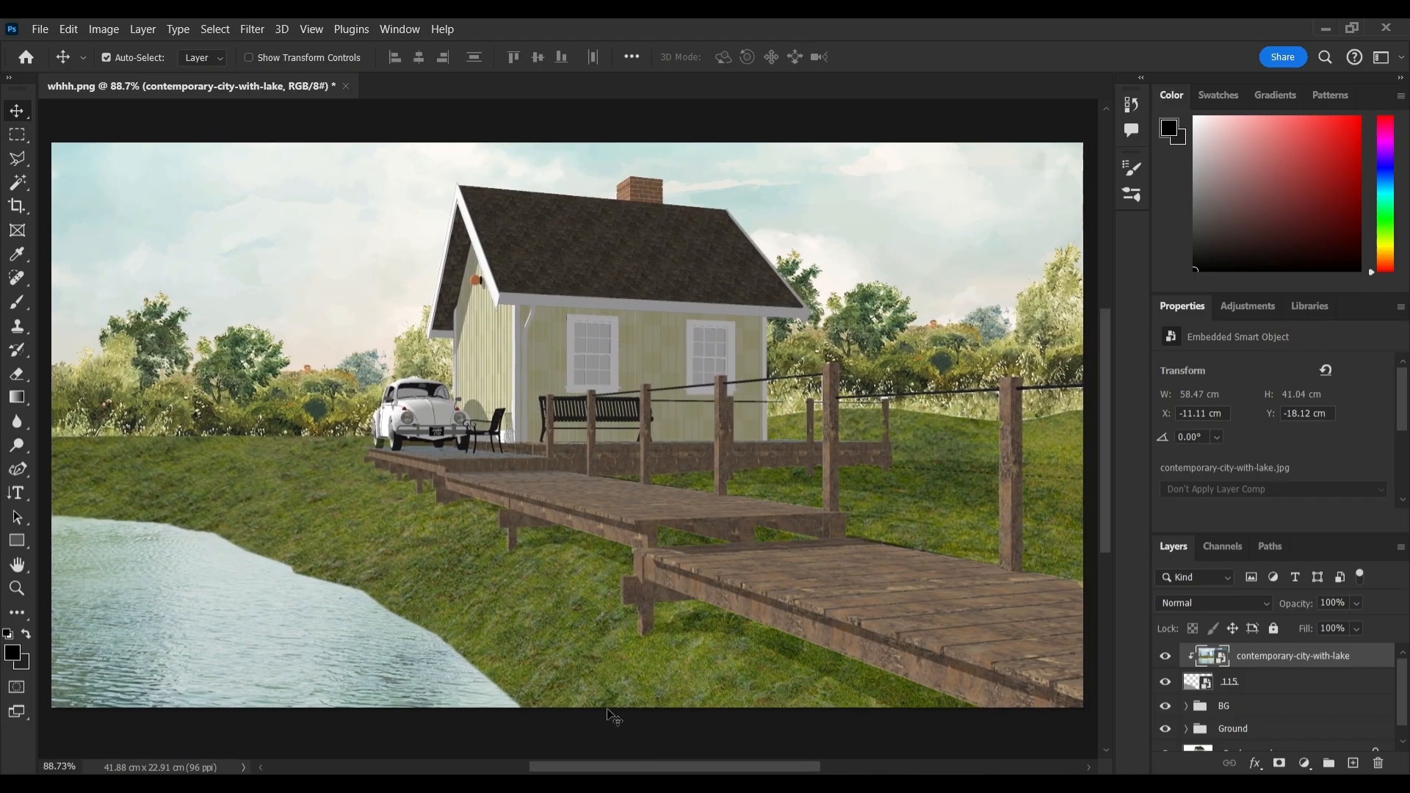
key("alt+Tab")
left_click_drag(345, 395, 541, 586)
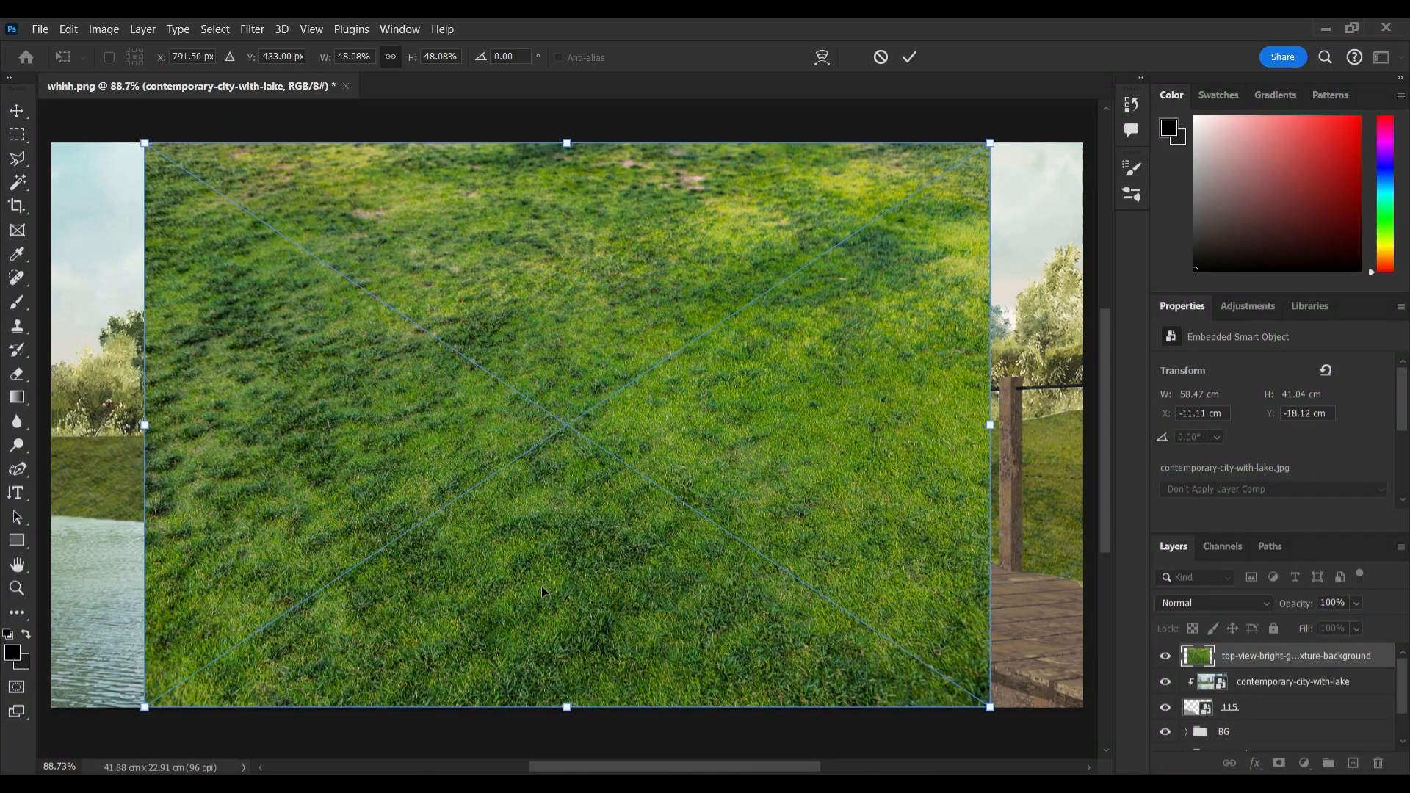
left_click_drag(864, 478, 664, 596)
key("Return")
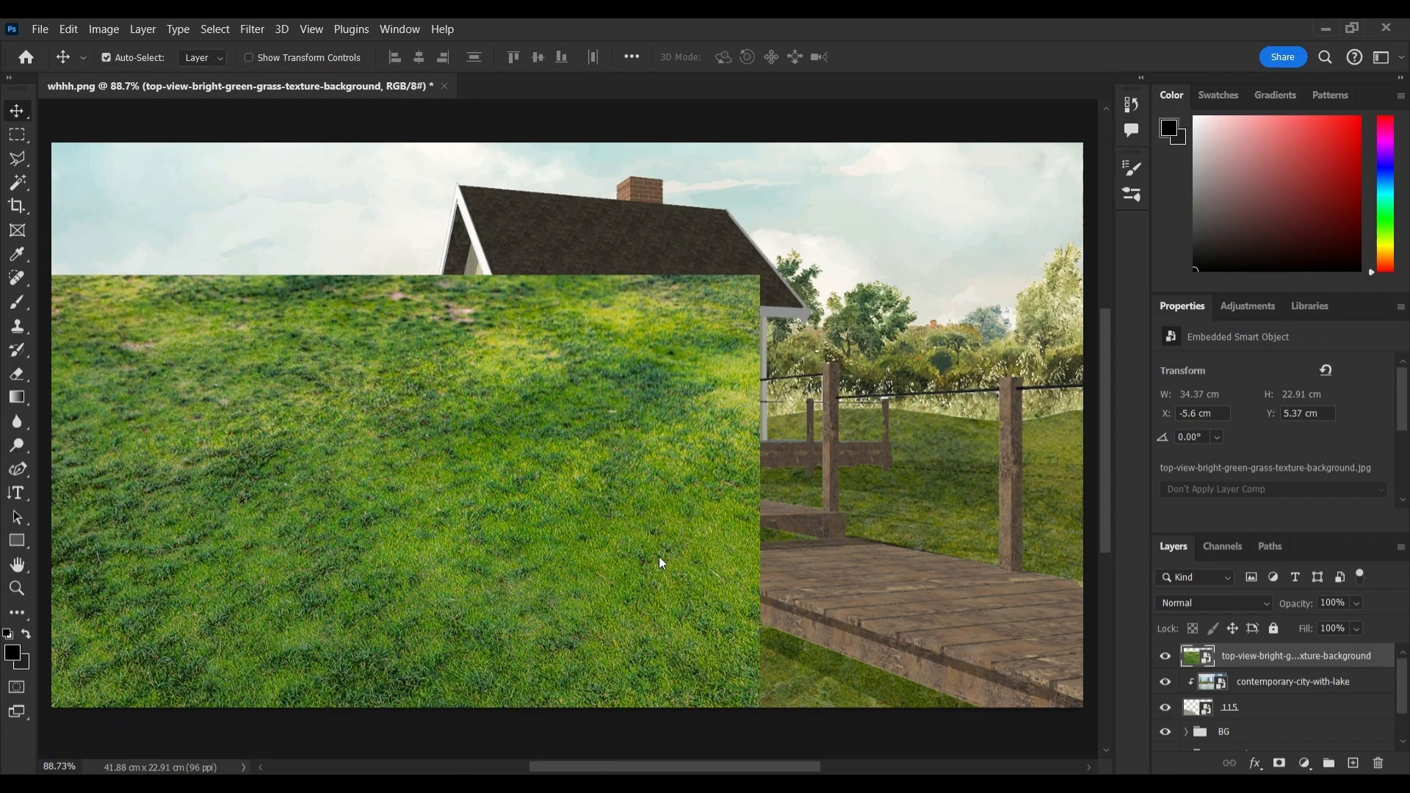
Add a layer mask to the bright green grass image and lower the layer's opacity to 47%.
left_click(1278, 763)
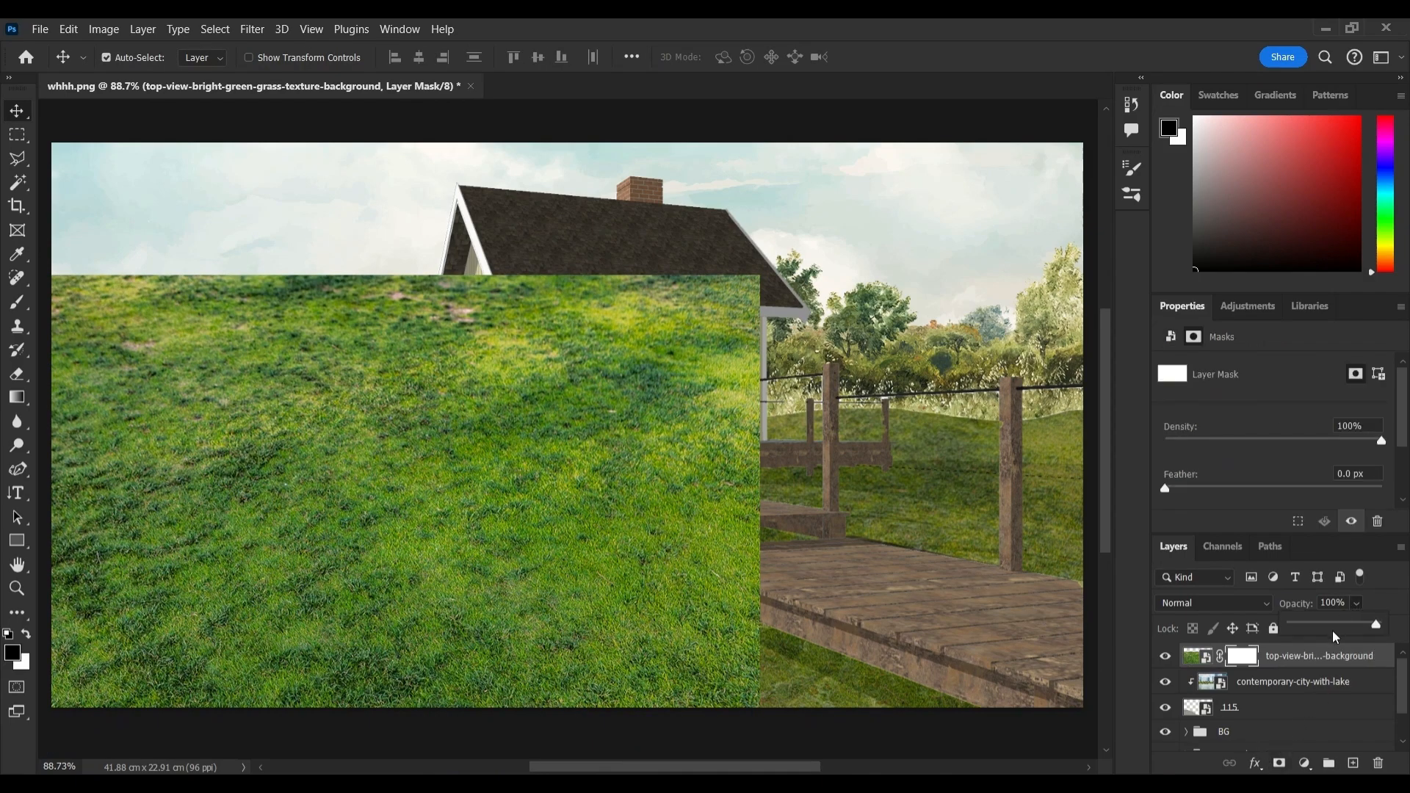
left_click(1331, 624)
key("b")
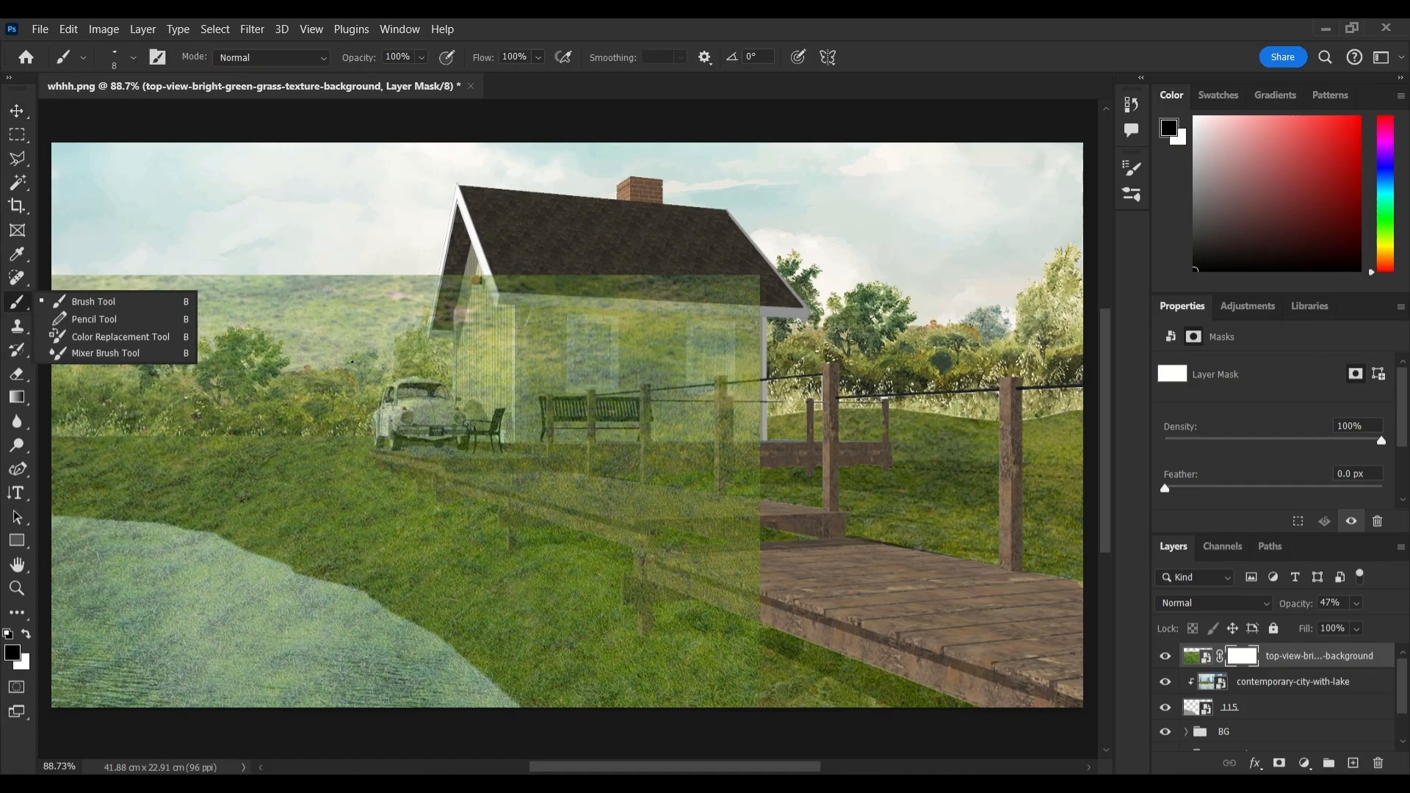
Enlarge the grass-shaped brush and paint black on the mask to hide the grass over the house, car and wooden walkway.
left_click_drag(384, 386, 408, 379)
key("bracketright")
key("bracketright")
key("bracketright")
key("bracketright")
key("bracketright")
key("bracketright")
key("bracketright")
key("bracketright")
key("bracketright")
key("bracketright")
key("bracketright")
key("bracketright")
key("bracketright")
key("bracketright")
key("bracketright")
key("bracketright")
key("bracketright")
key("bracketright")
mouse_move(505, 349)
left_mouse_down()
mouse_move(209, 283)
mouse_move(654, 342)
mouse_move(709, 602)
left_mouse_up()
left_click(157, 705)
Reduce the brush to size 80 and mask the grass image off the lake water with black strokes.
key("bracketleft")
key("bracketleft")
key("bracketleft")
key("bracketleft")
key("bracketleft")
key("bracketleft")
key("bracketleft")
key("bracketleft")
key("bracketleft")
key("bracketleft")
key("bracketleft")
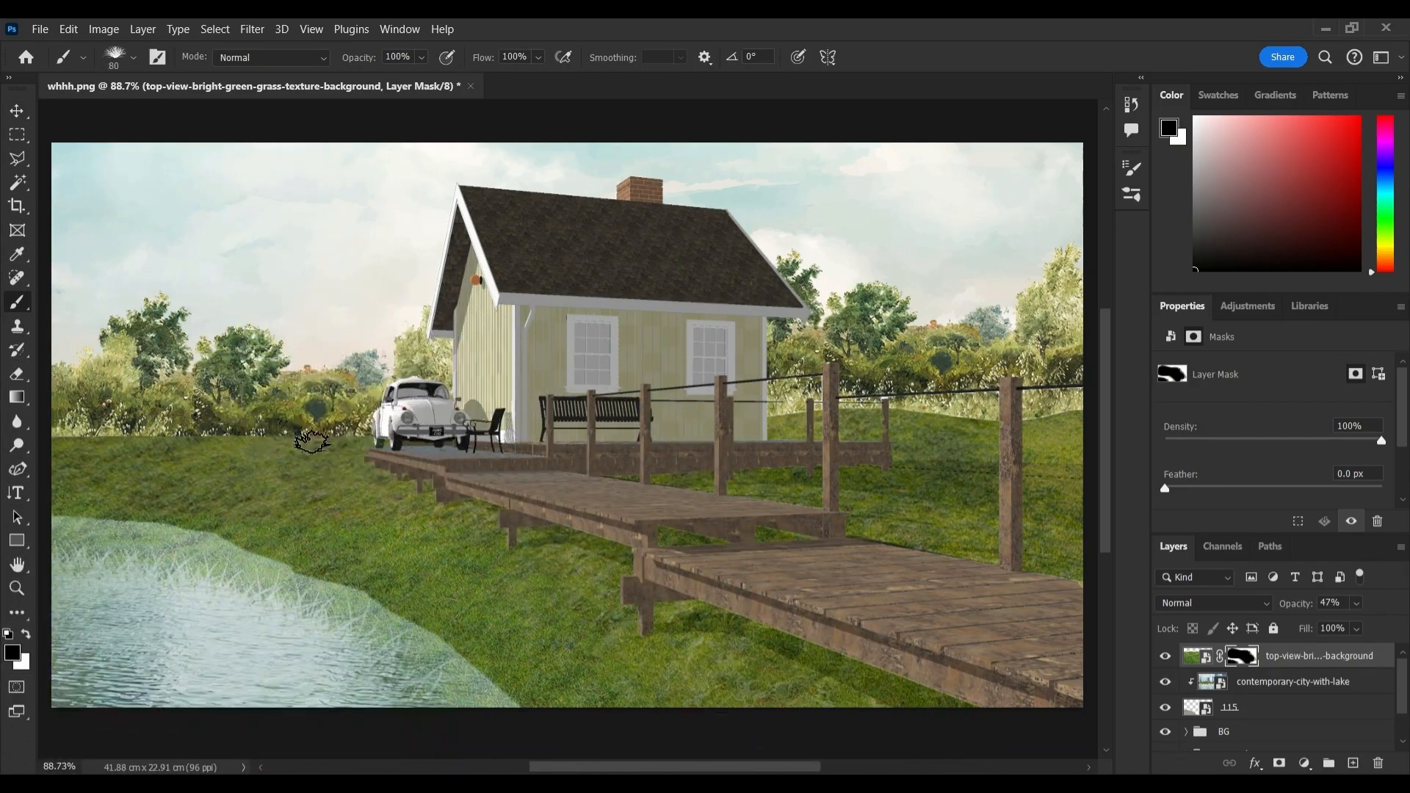
left_click_drag(507, 694, 45, 558)
left_click_drag(479, 712, 82, 542)
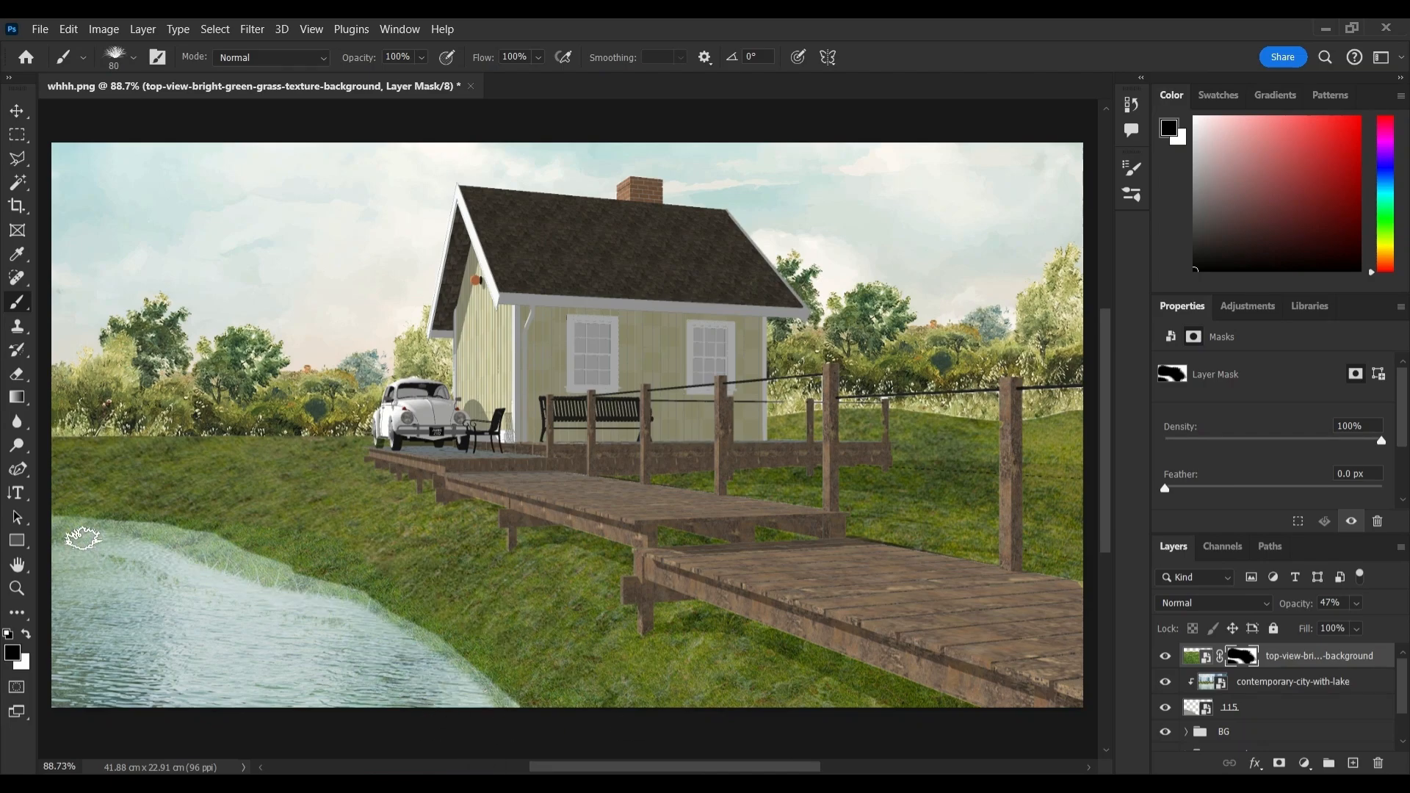
mouse_move(282, 619)
left_mouse_down()
mouse_move(339, 600)
mouse_move(63, 523)
mouse_move(277, 573)
mouse_move(504, 695)
mouse_move(189, 551)
mouse_move(72, 546)
left_mouse_up()
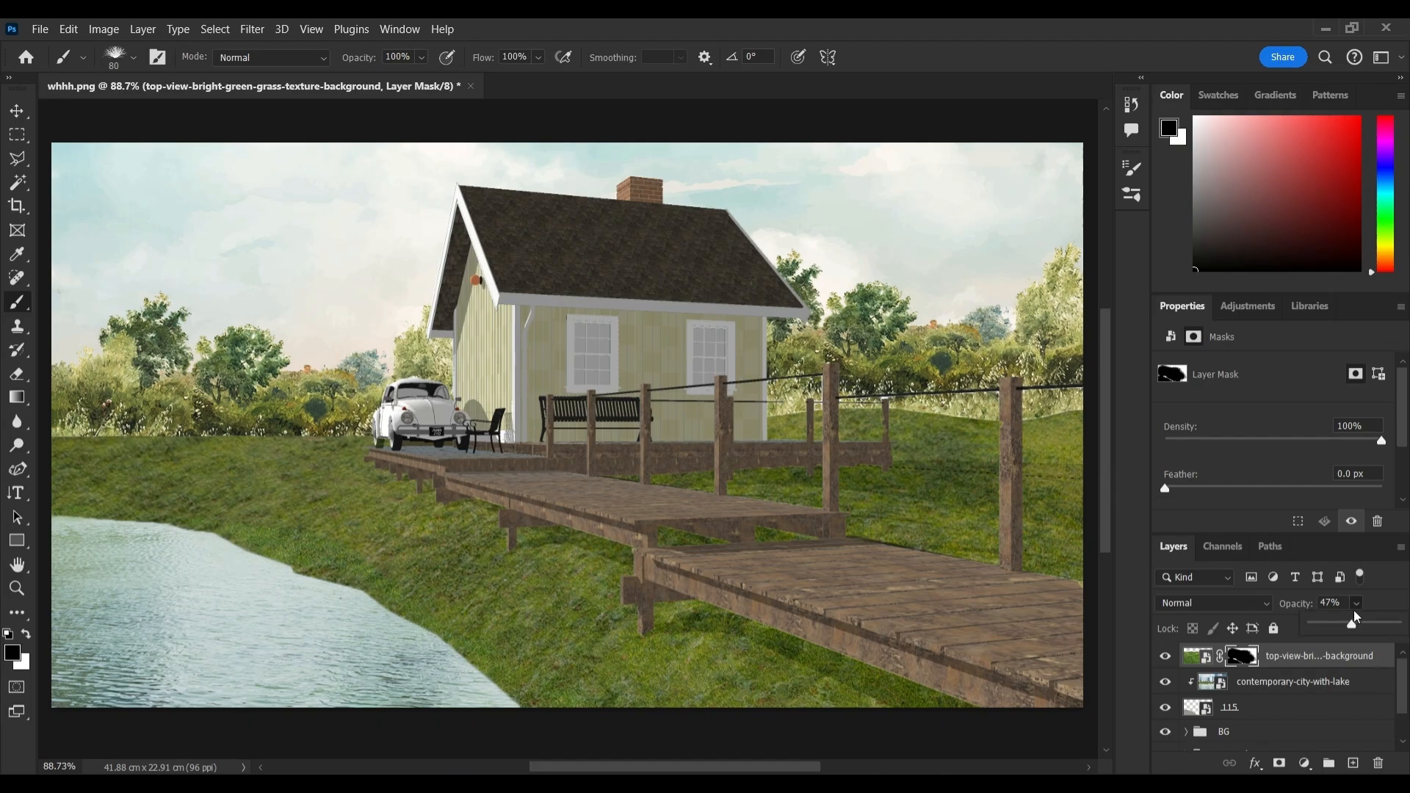
Set the grass layer's opacity to 100%, paint its grass back along the shoreline in white, and compare with the layer hidden.
left_click_drag(1354, 612, 1396, 624)
key("x")
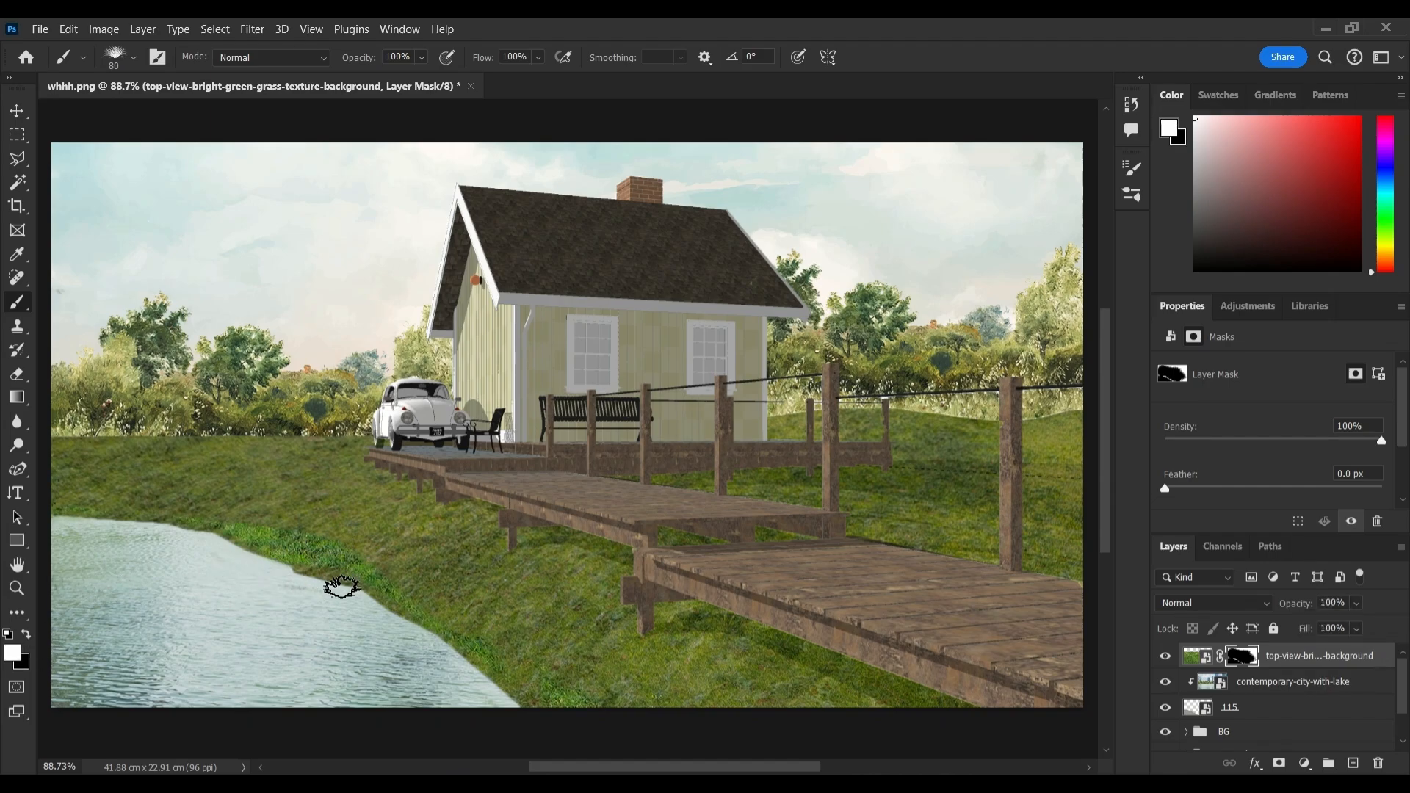
mouse_move(343, 578)
left_mouse_down()
mouse_move(456, 636)
mouse_move(529, 705)
left_mouse_up()
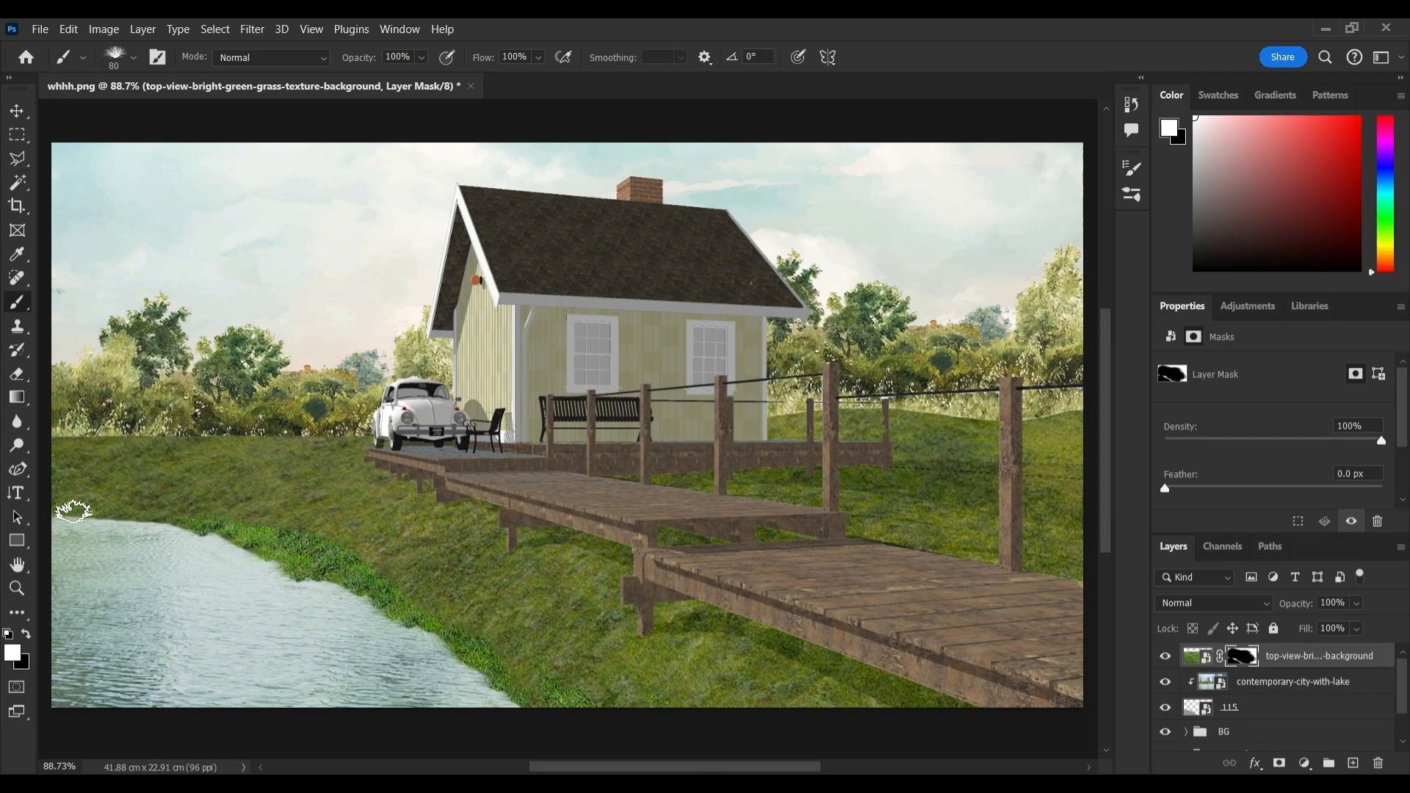
left_click_drag(85, 509, 153, 519)
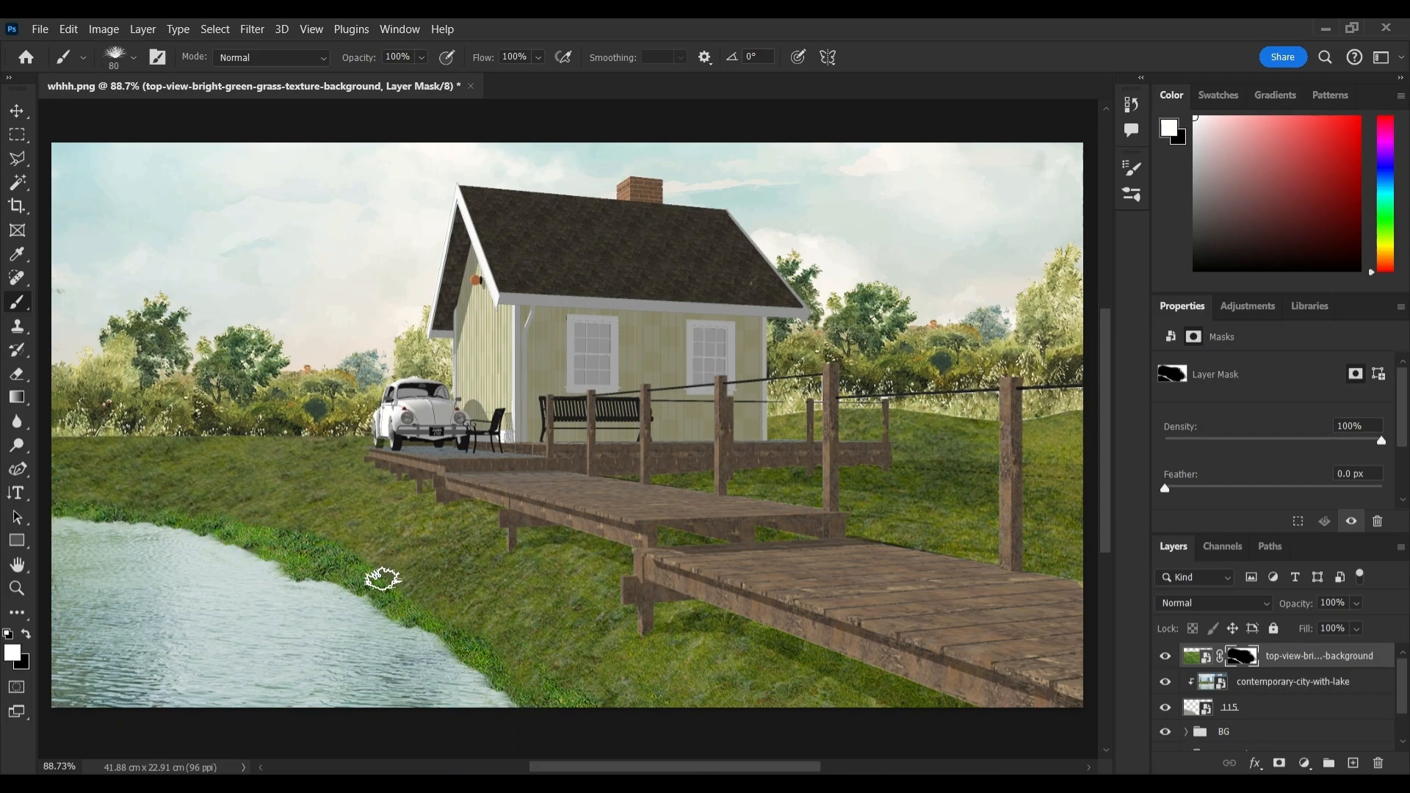
key("x")
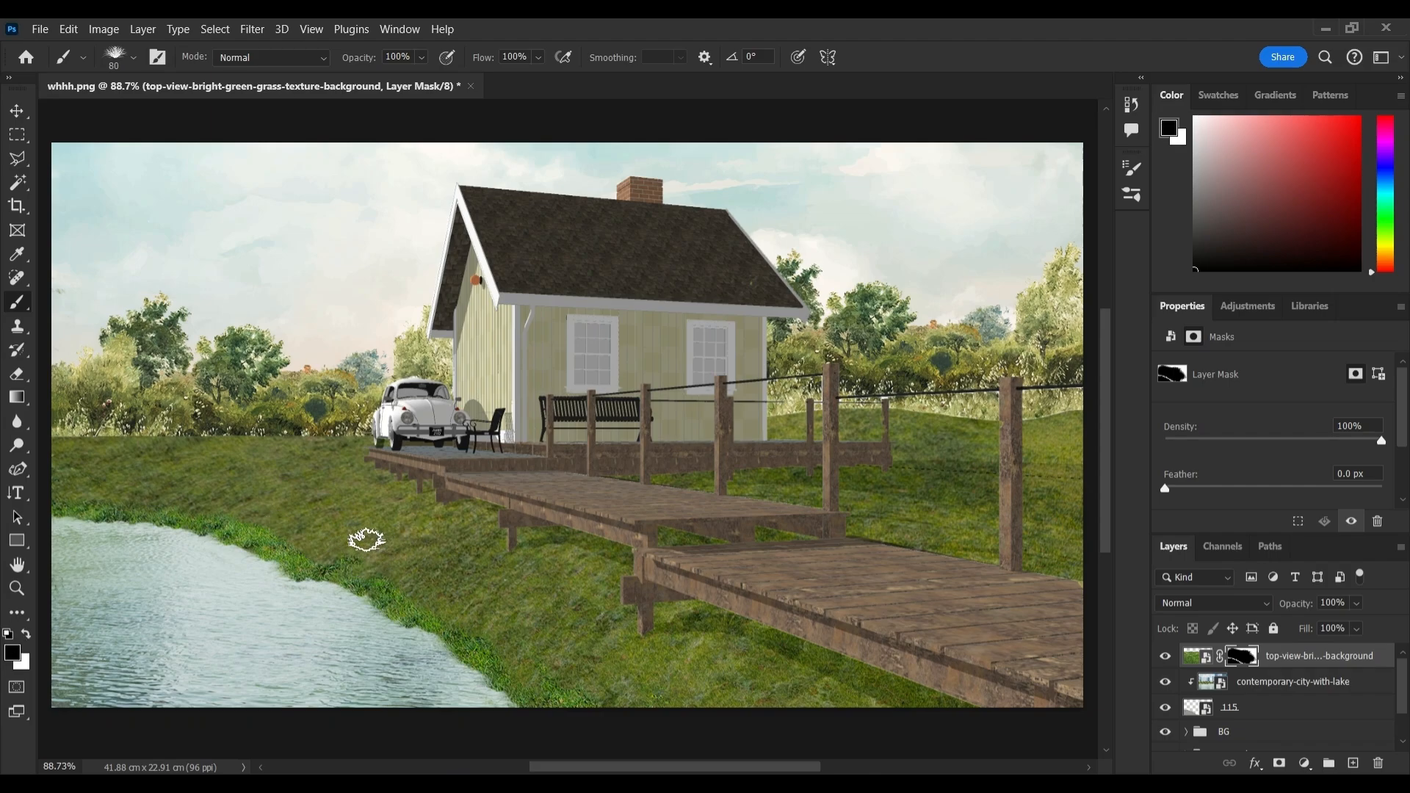
left_click(1166, 659)
left_click(1166, 658)
Add a Hue/Saturation adjustment layer above the shoreline grass and clip it to the grass layer.
left_click(1305, 763)
left_click(1307, 585)
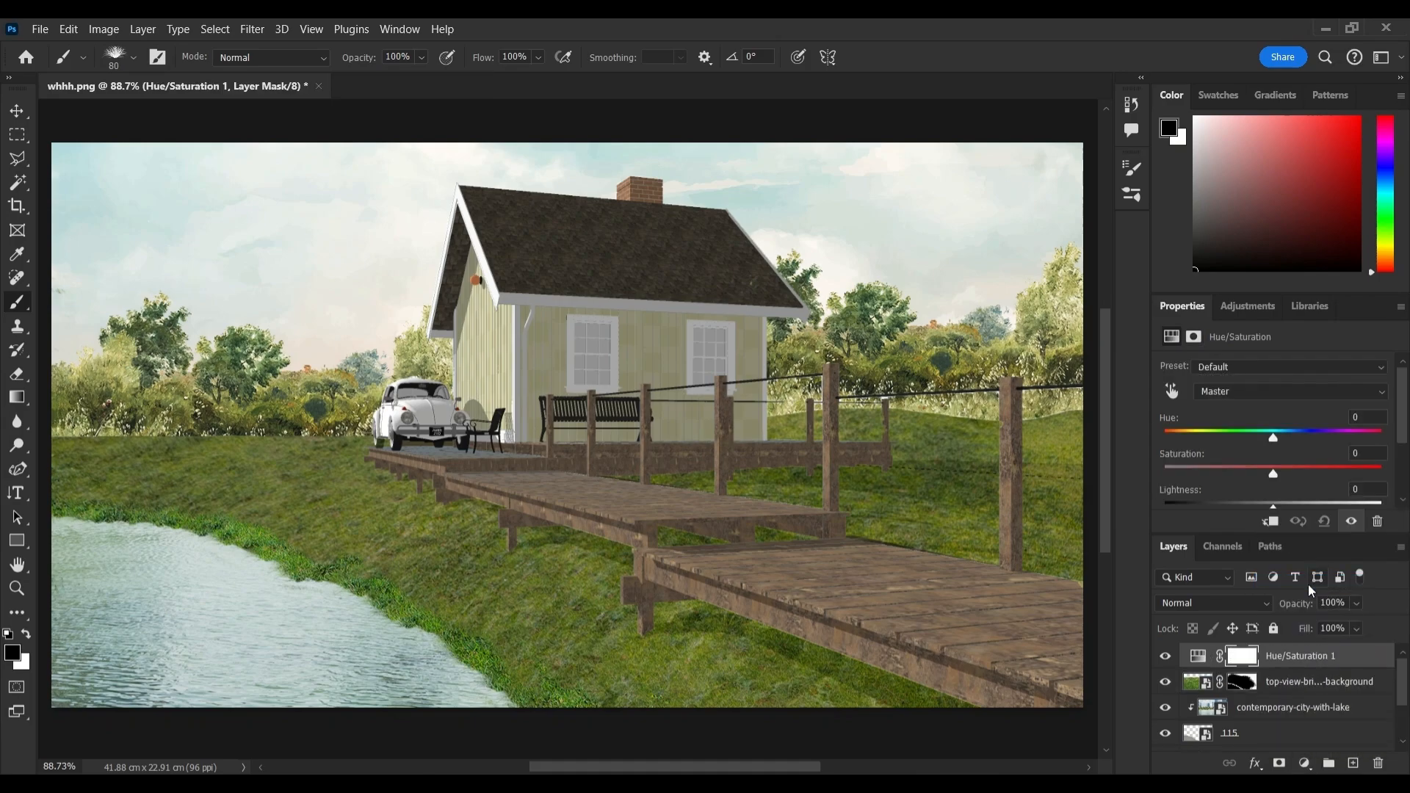
right_click(1308, 649)
left_click(1194, 413)
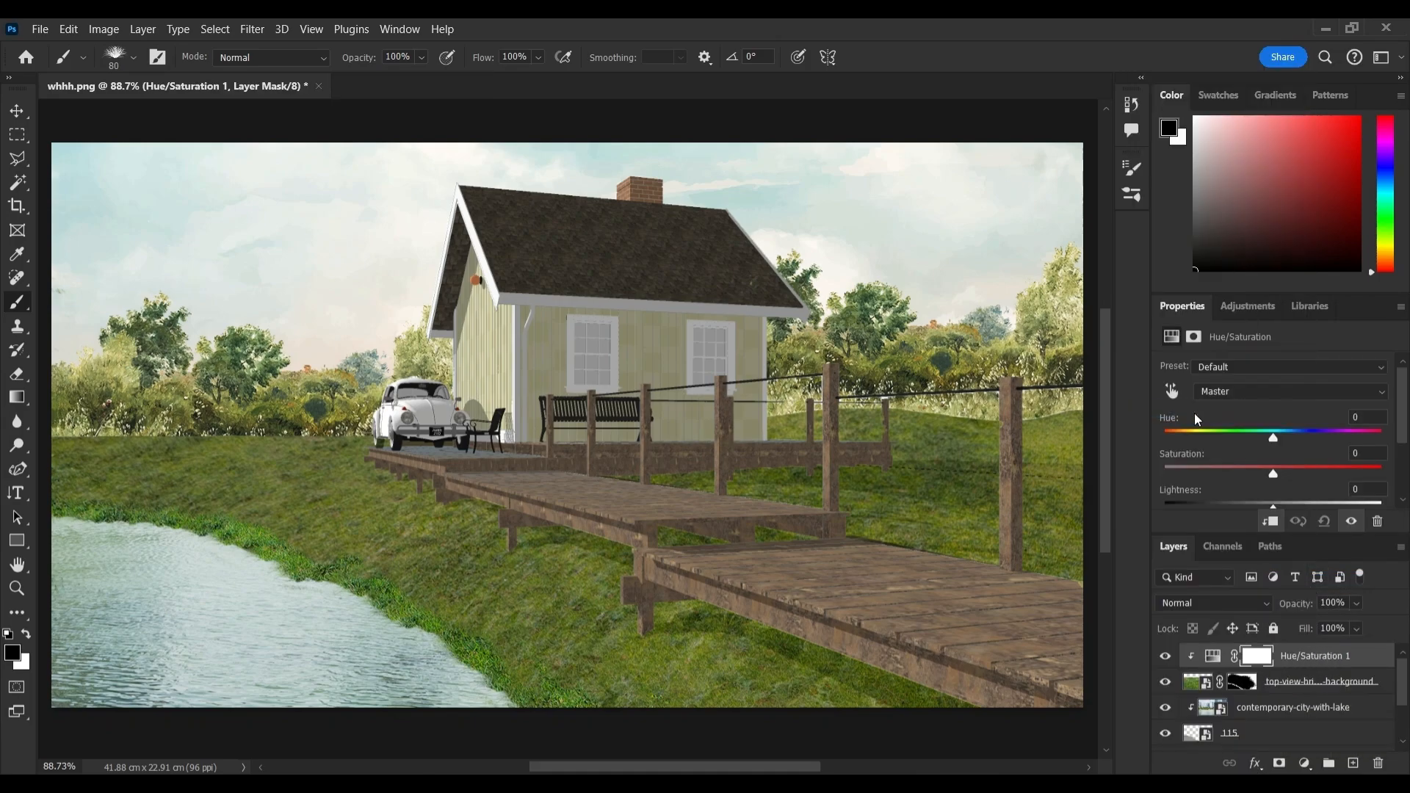
Set the adjustment's Greens to Hue -30, Saturation -75 and Lightness +50, and the grass layer's opacity to 89%.
left_click(1234, 392)
left_click(1228, 446)
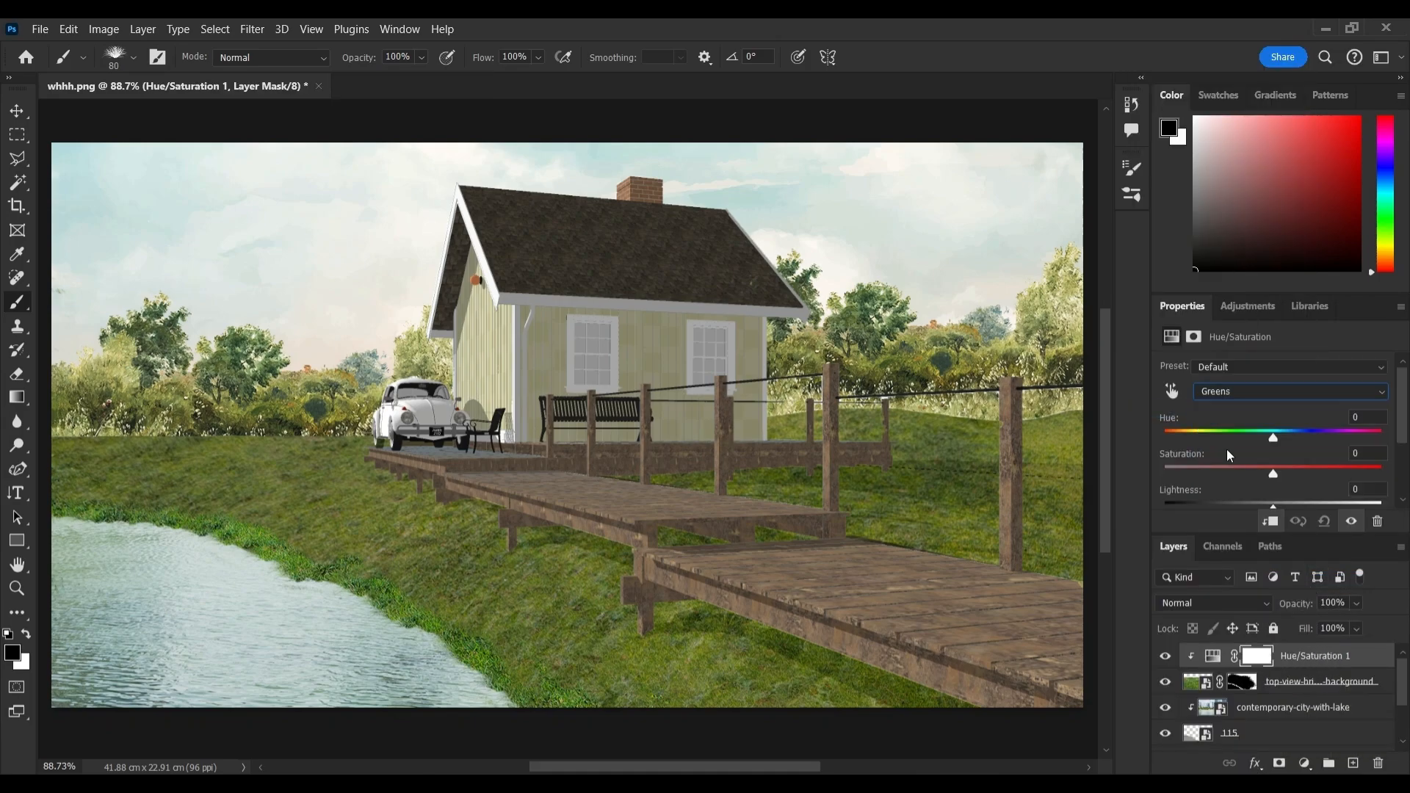
left_click_drag(1274, 437, 1241, 432)
left_click_drag(1242, 470, 1192, 466)
left_click(1297, 506)
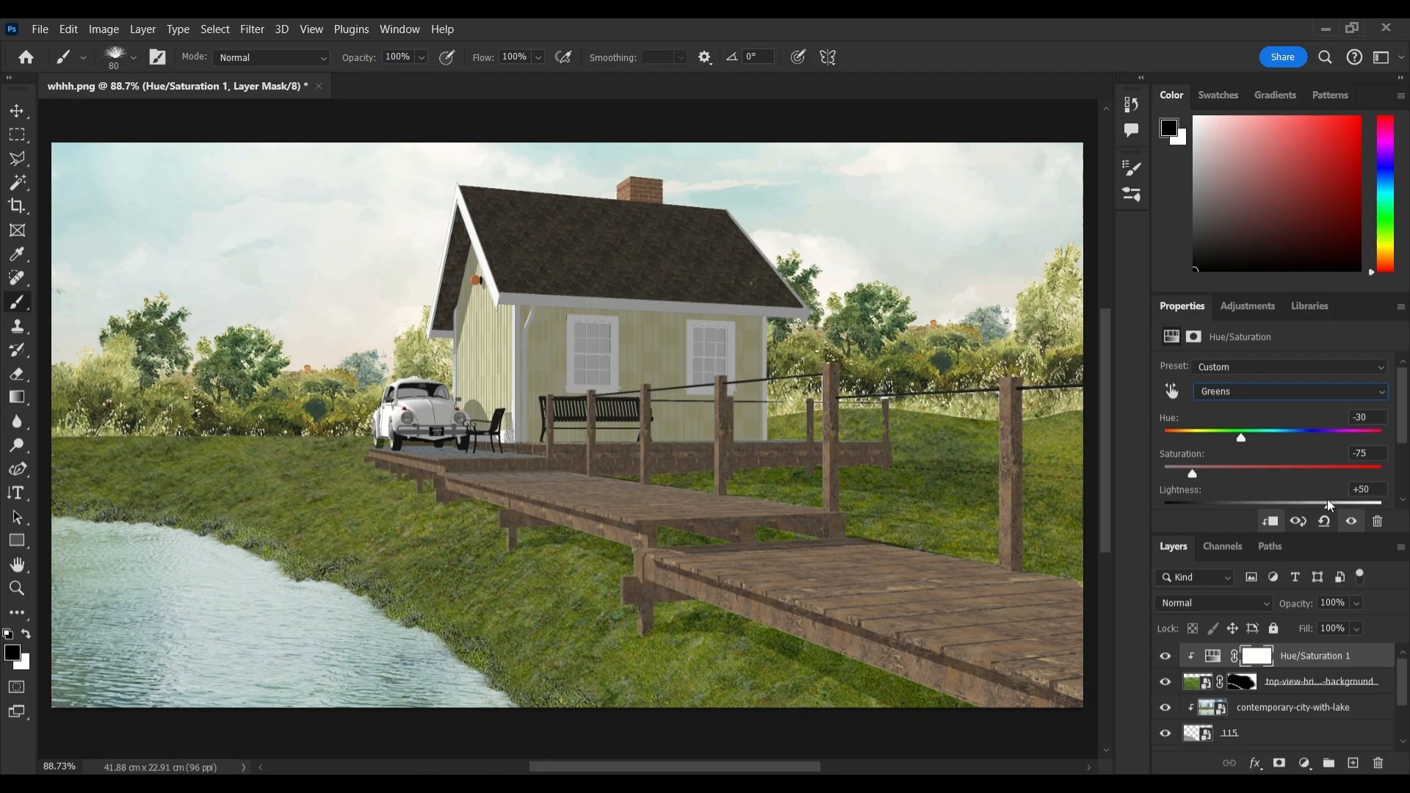
left_click(1293, 682)
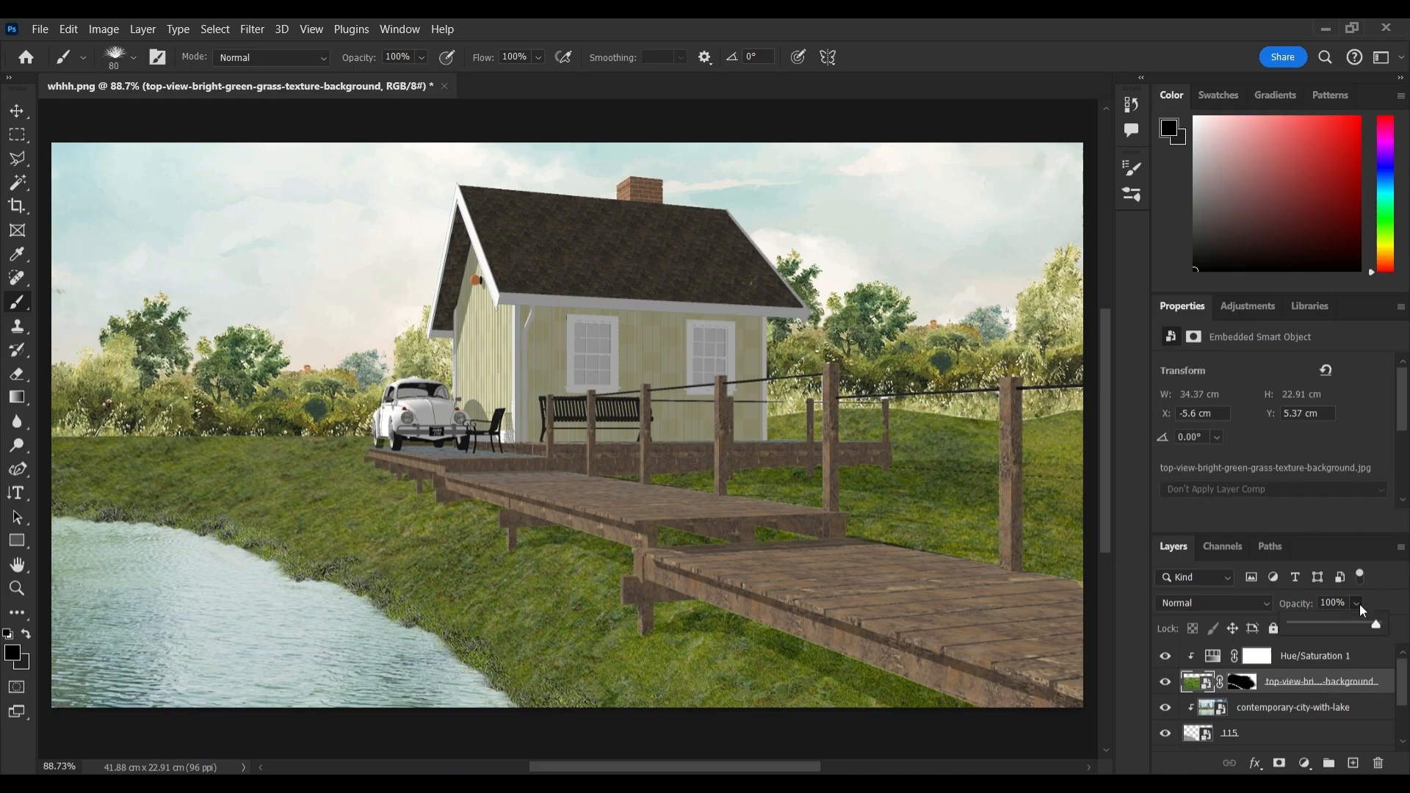
left_click_drag(1357, 603, 1368, 622)
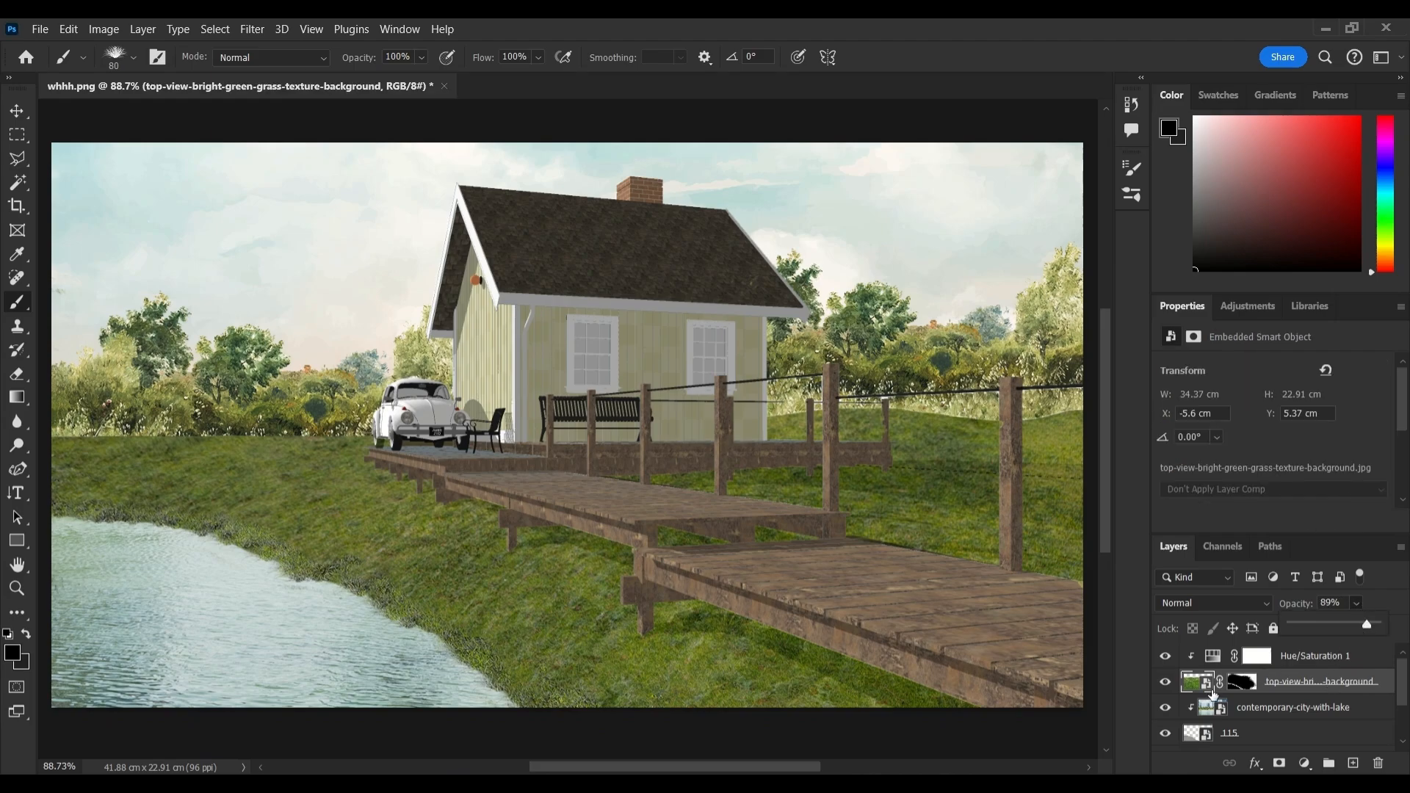
Group the Hue/Saturation, grass, contemporary-city-with-lake and 115 layers as "Lake" and toggle the group's visibility to compare.
left_click(1297, 658)
left_click(1255, 734, "shift")
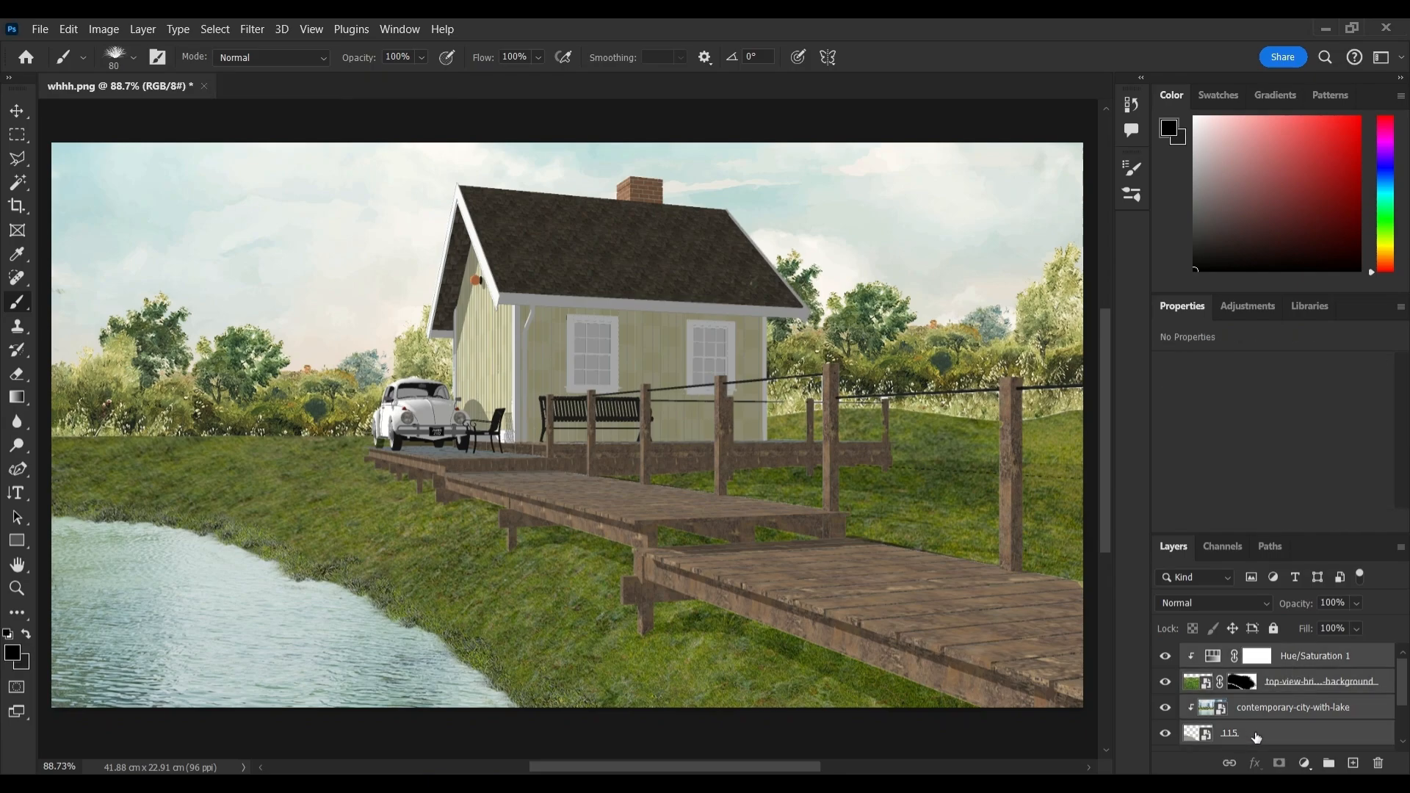
key("ctrl+g")
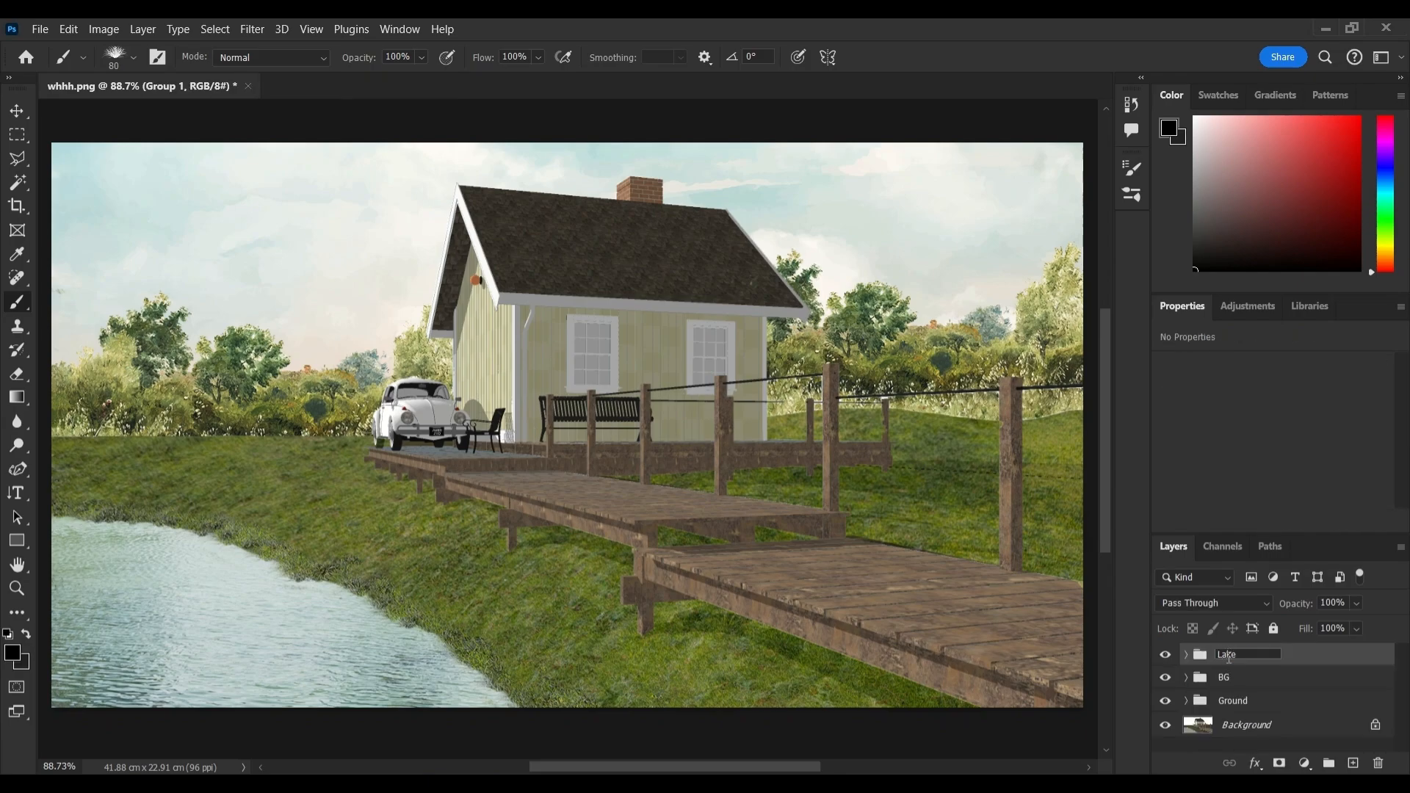
left_click(1332, 659)
left_click(1166, 654)
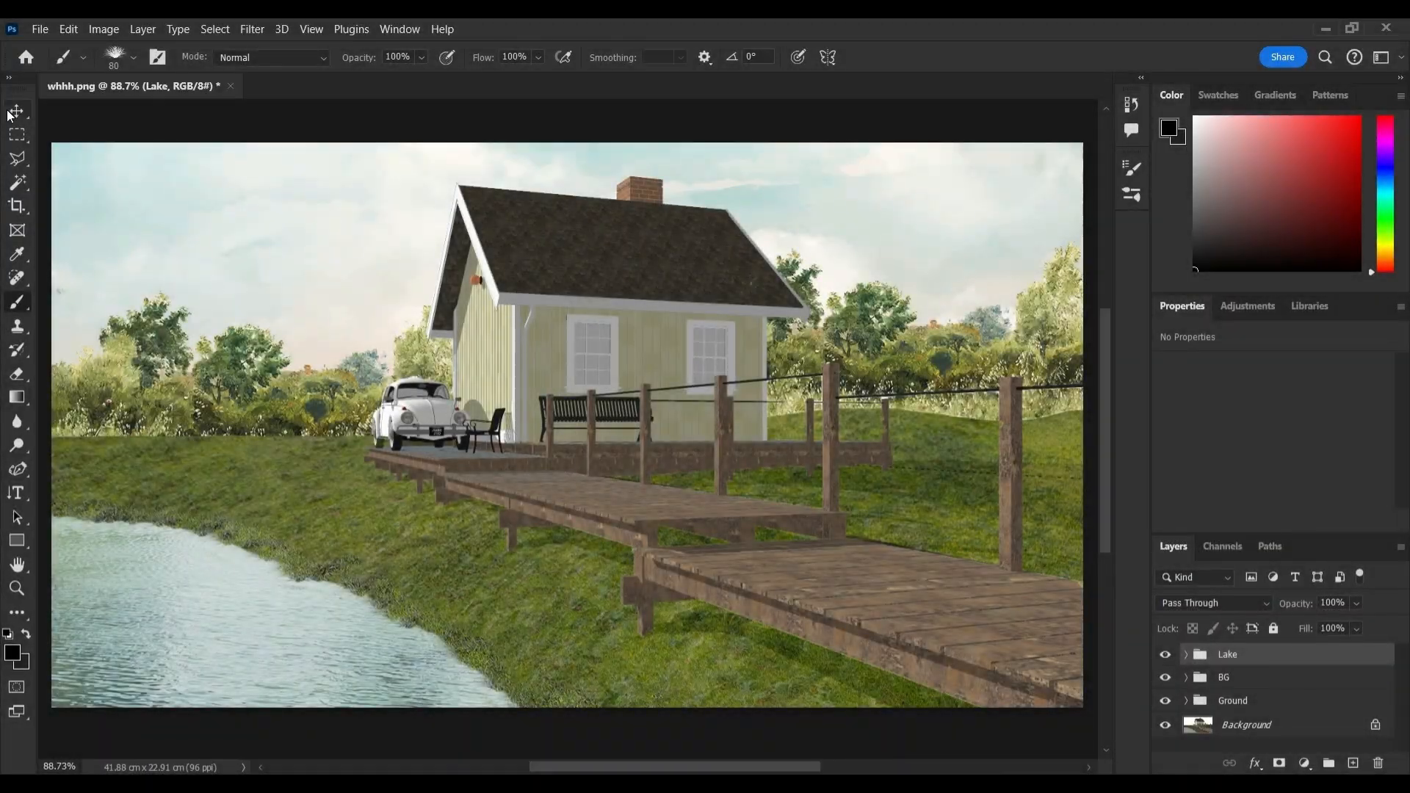
Place the 118 wooden walkway cutout from the SELECTION folder at full canvas size.
key("v")
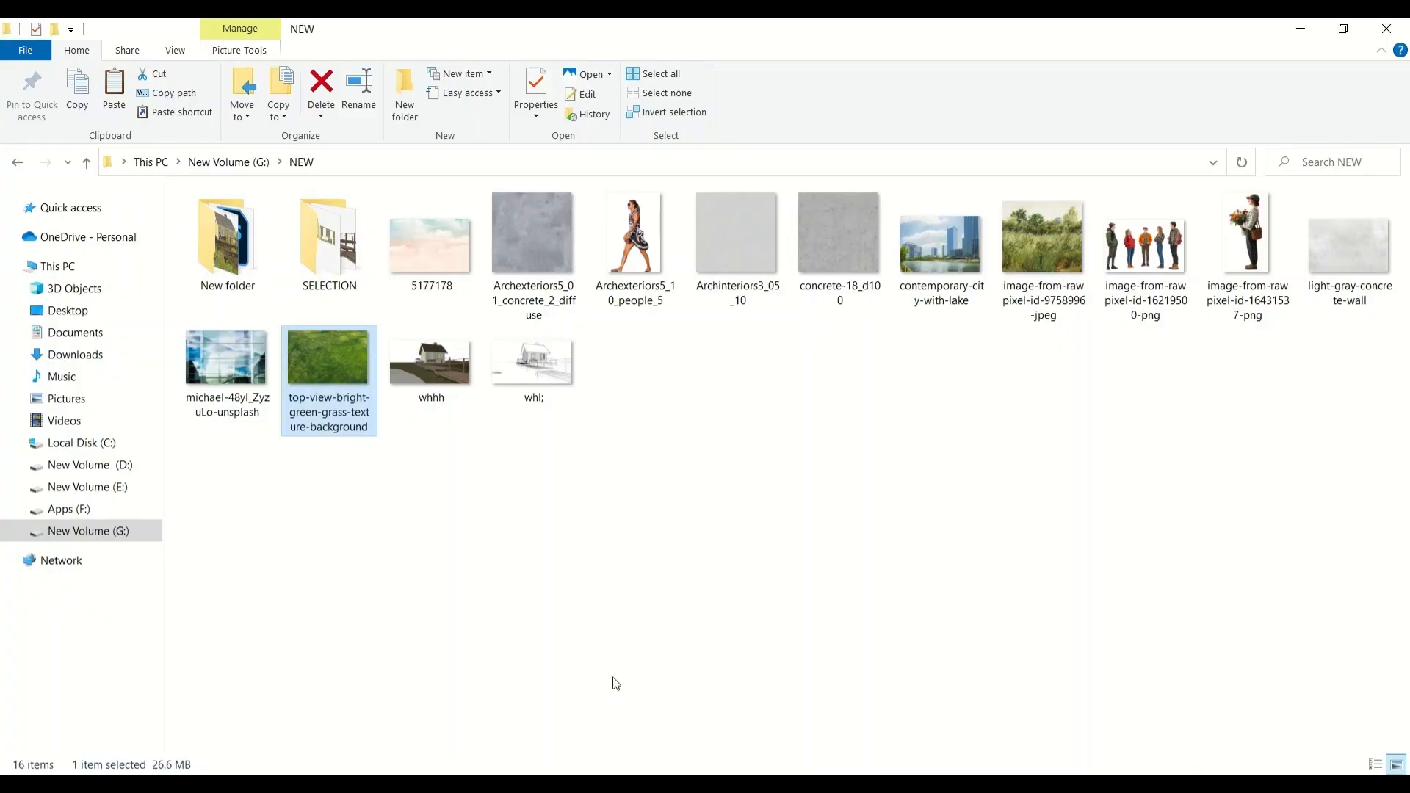
double_click(287, 239)
left_click_drag(470, 539, 564, 633)
key("Return")
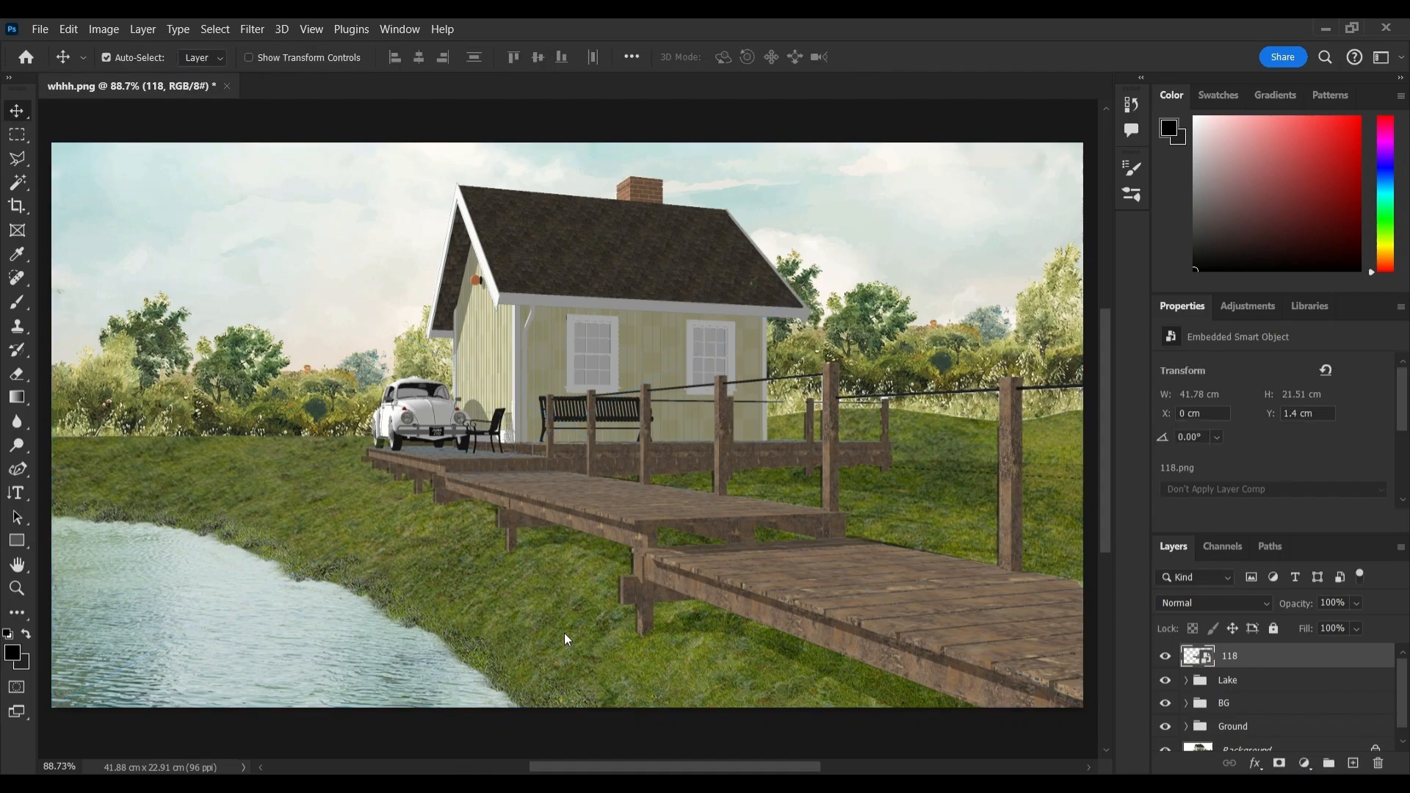
Place the light-gray-concrete-wall image from the NEW folder over the walkway and clip it to the 118 layer.
left_click(598, 781)
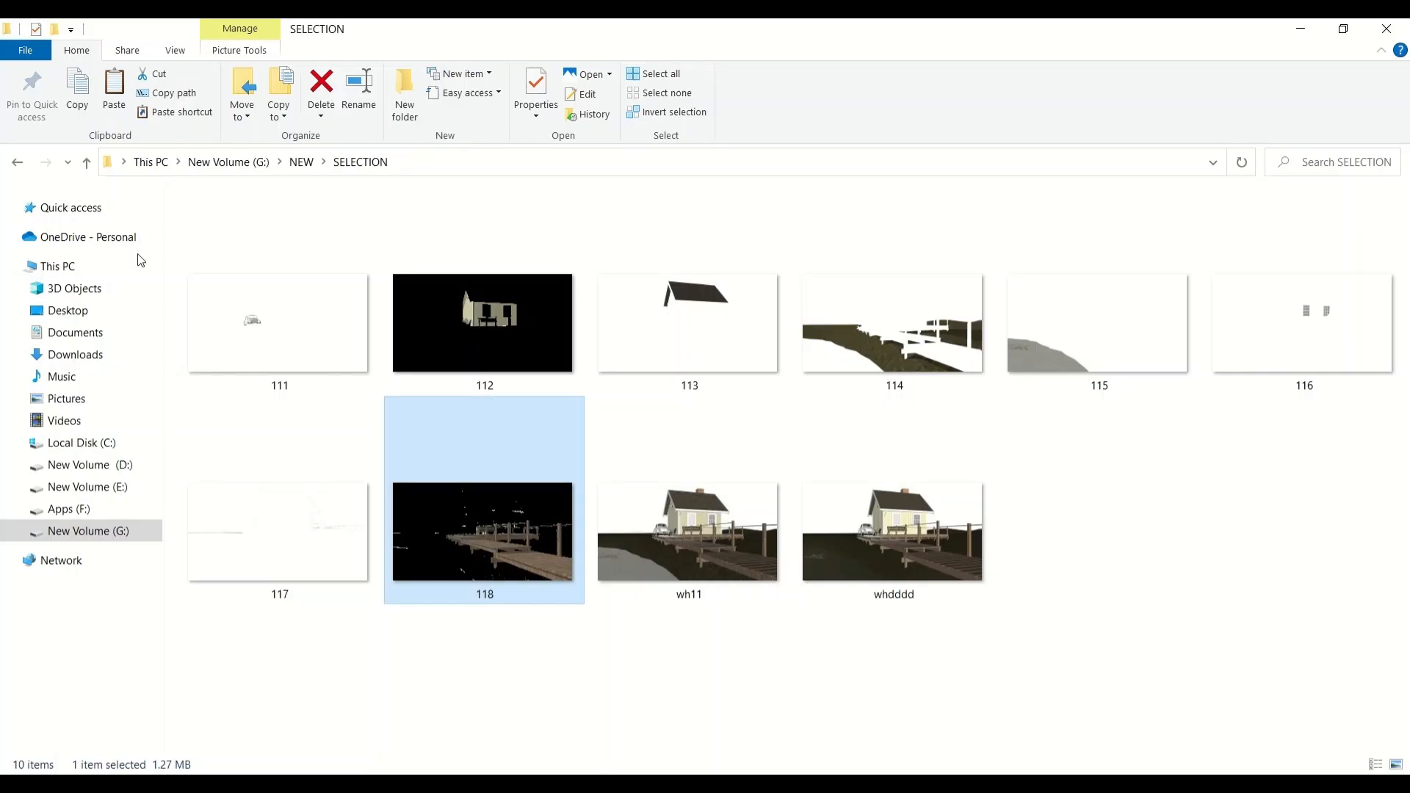
left_click(86, 163)
left_click_drag(1349, 242, 793, 590)
key("Return")
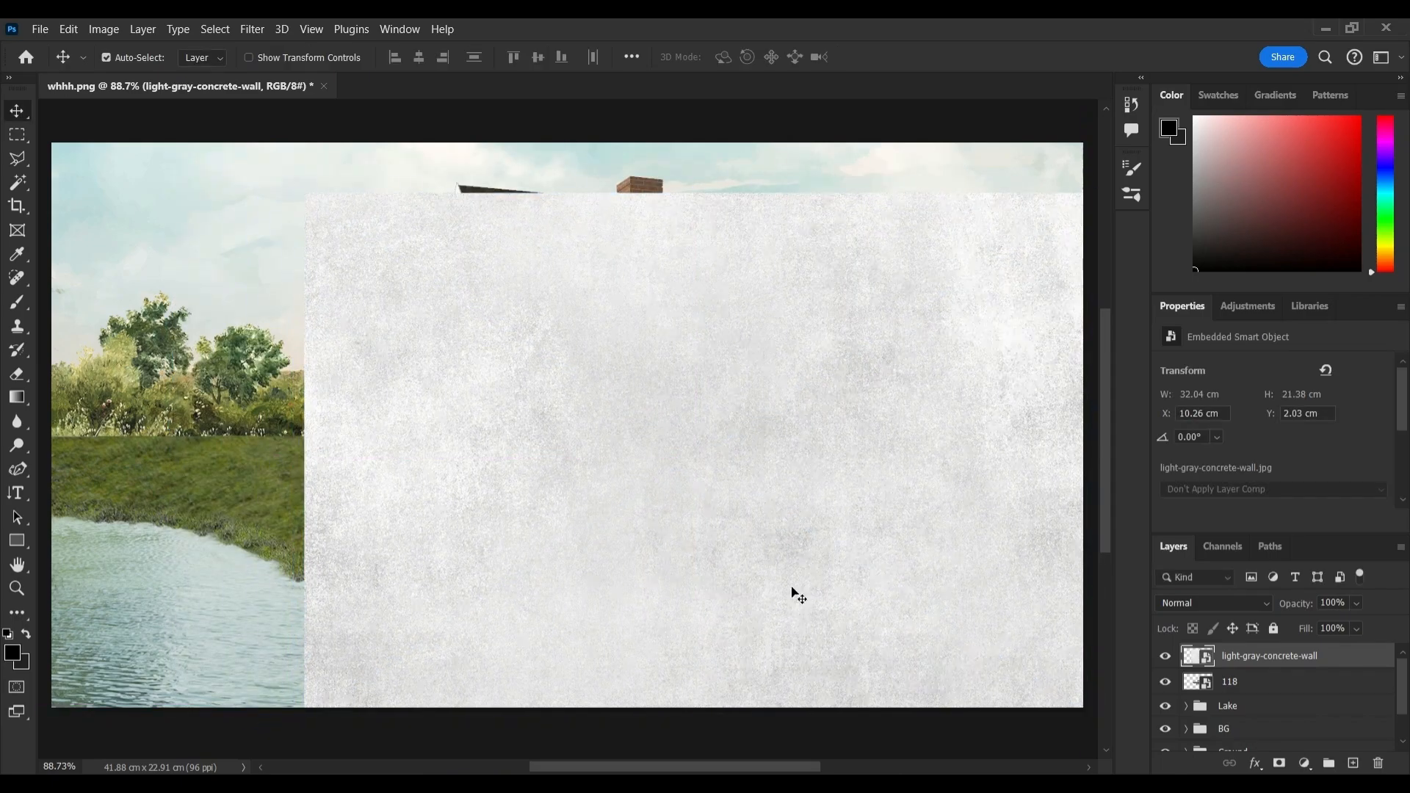
right_click(1216, 655)
left_click(1264, 452)
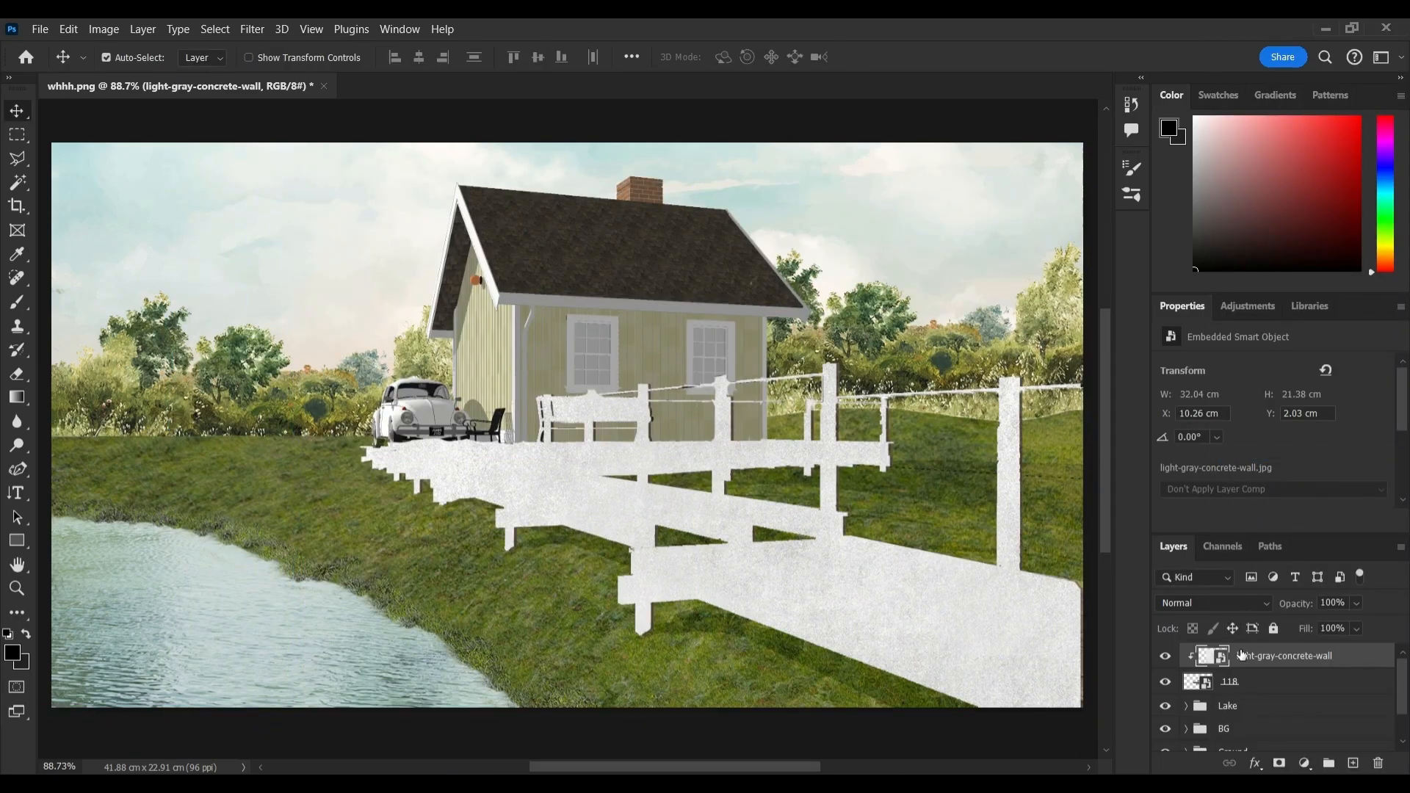
Blend the concrete texture as Linear Burn at 73% opacity and compare the walkway with the texture hidden.
left_click(1235, 604)
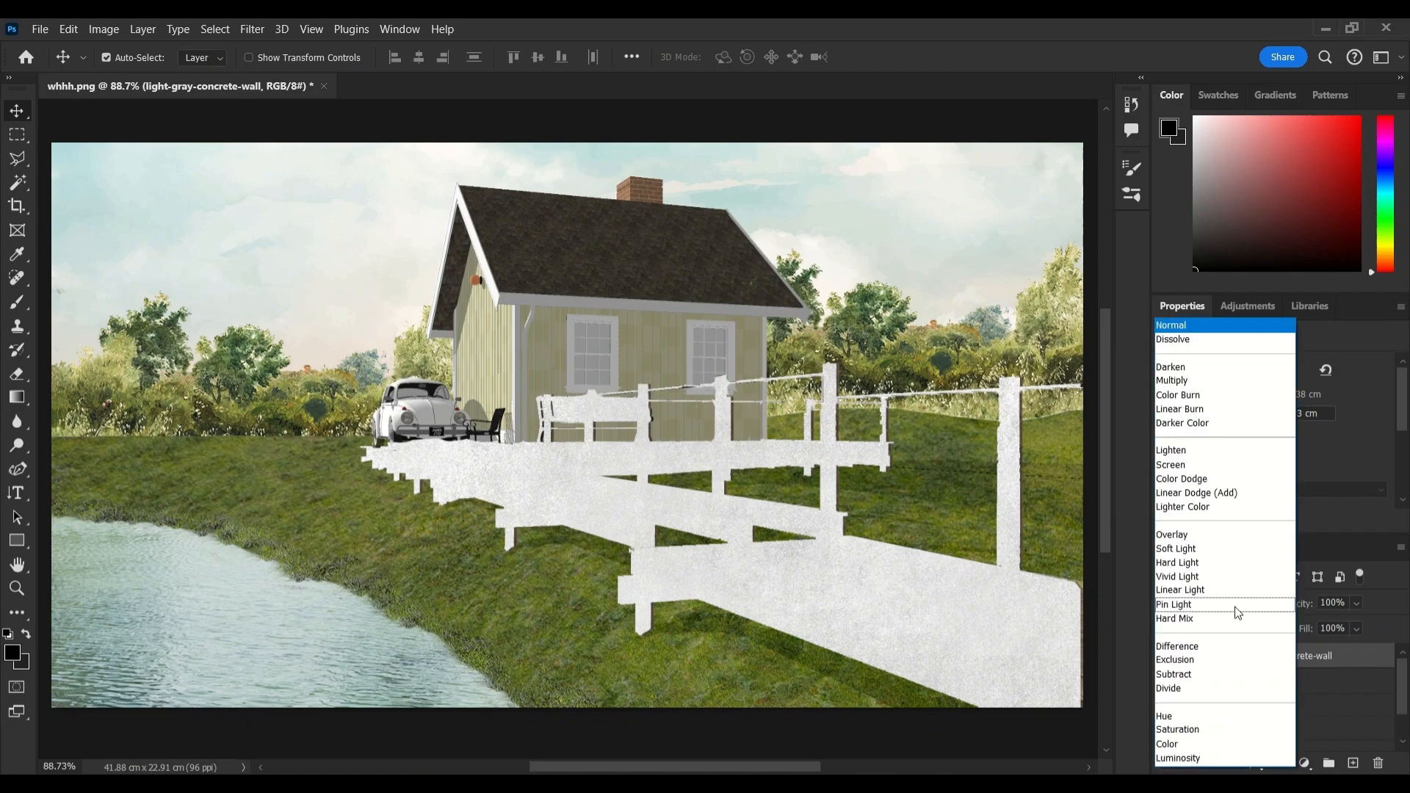
left_click(1197, 411)
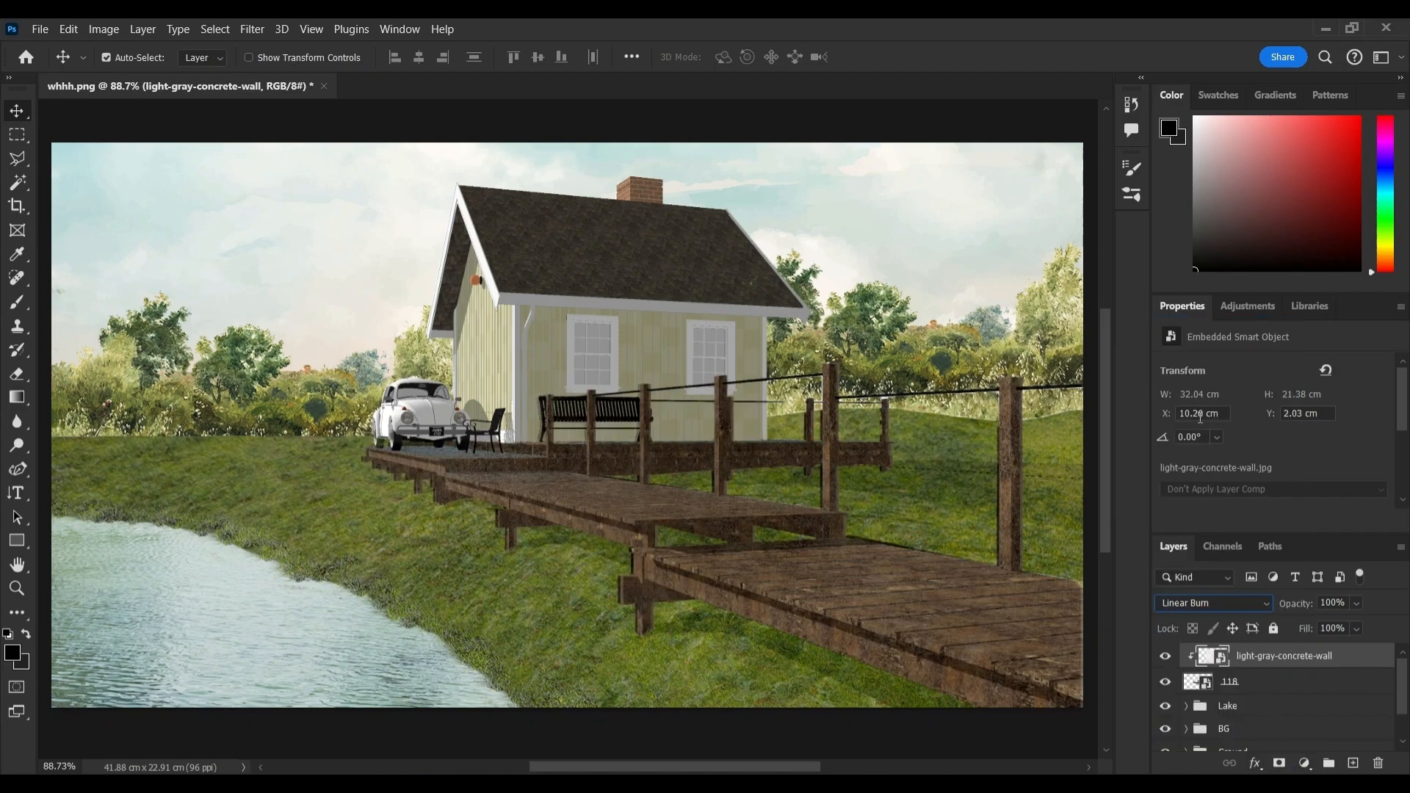
left_click_drag(1363, 625, 1355, 625)
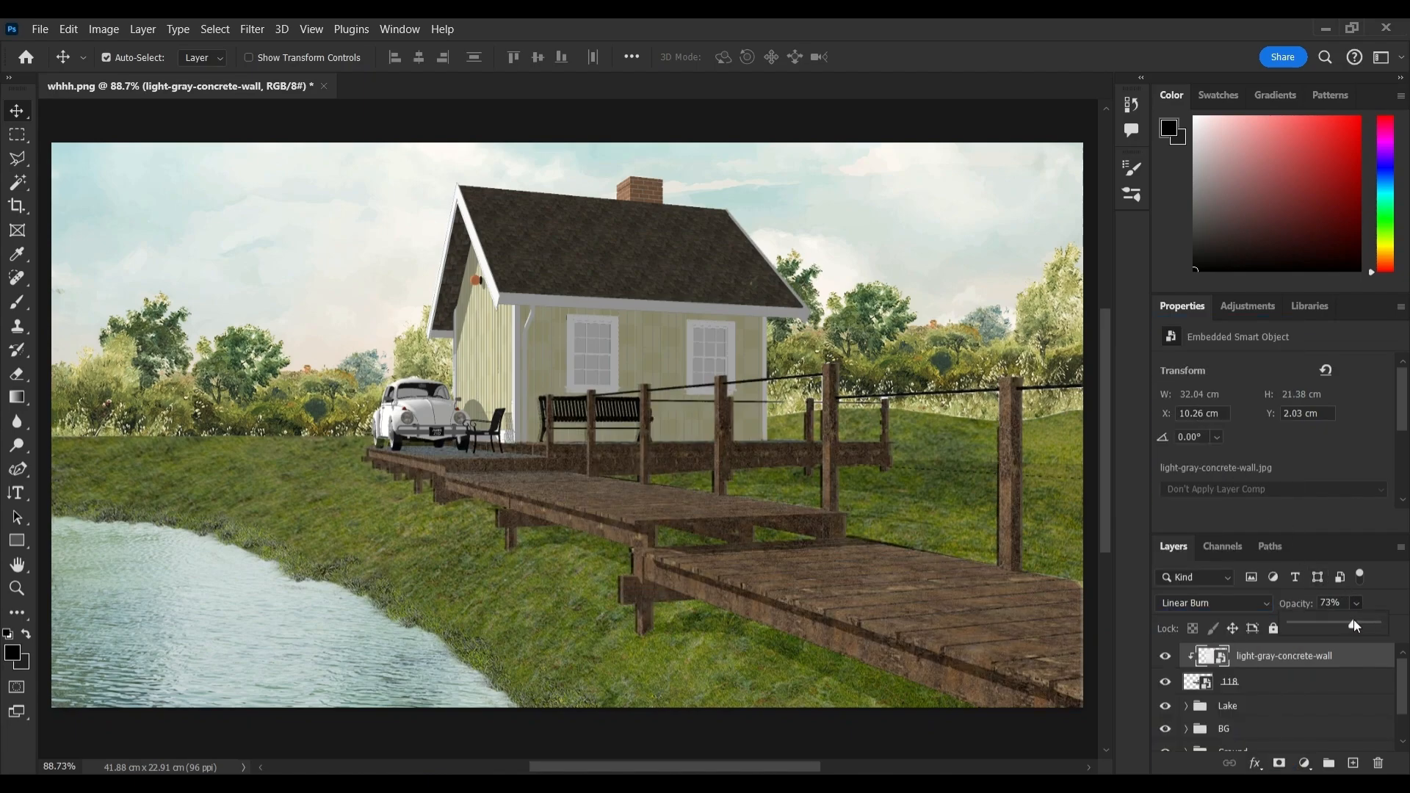
left_click(1166, 661)
left_click(1165, 661)
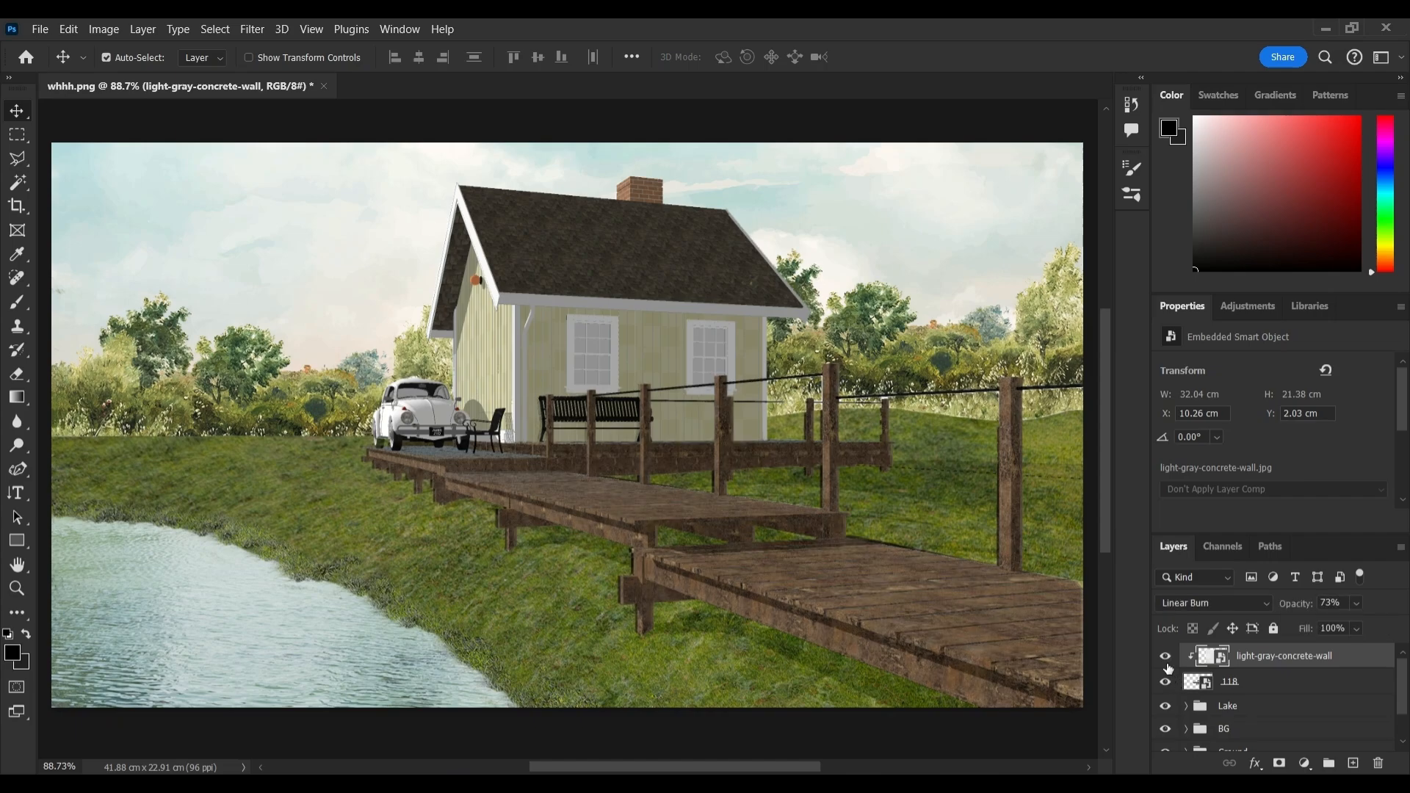
Group the light-gray-concrete-wall and 118 layers and name the group "Wharf".
left_click(1243, 683, "shift")
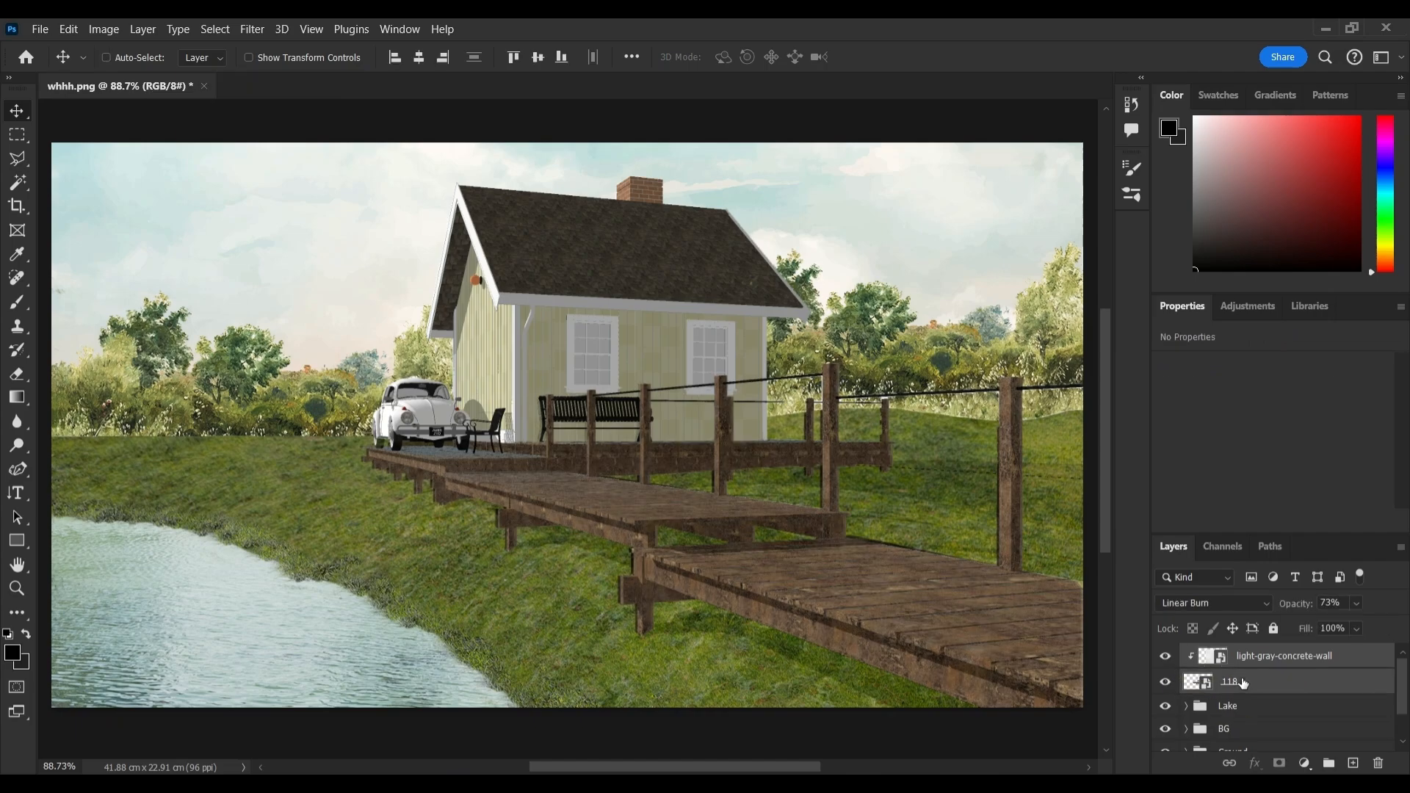
key("ctrl+g")
double_click(1234, 654)
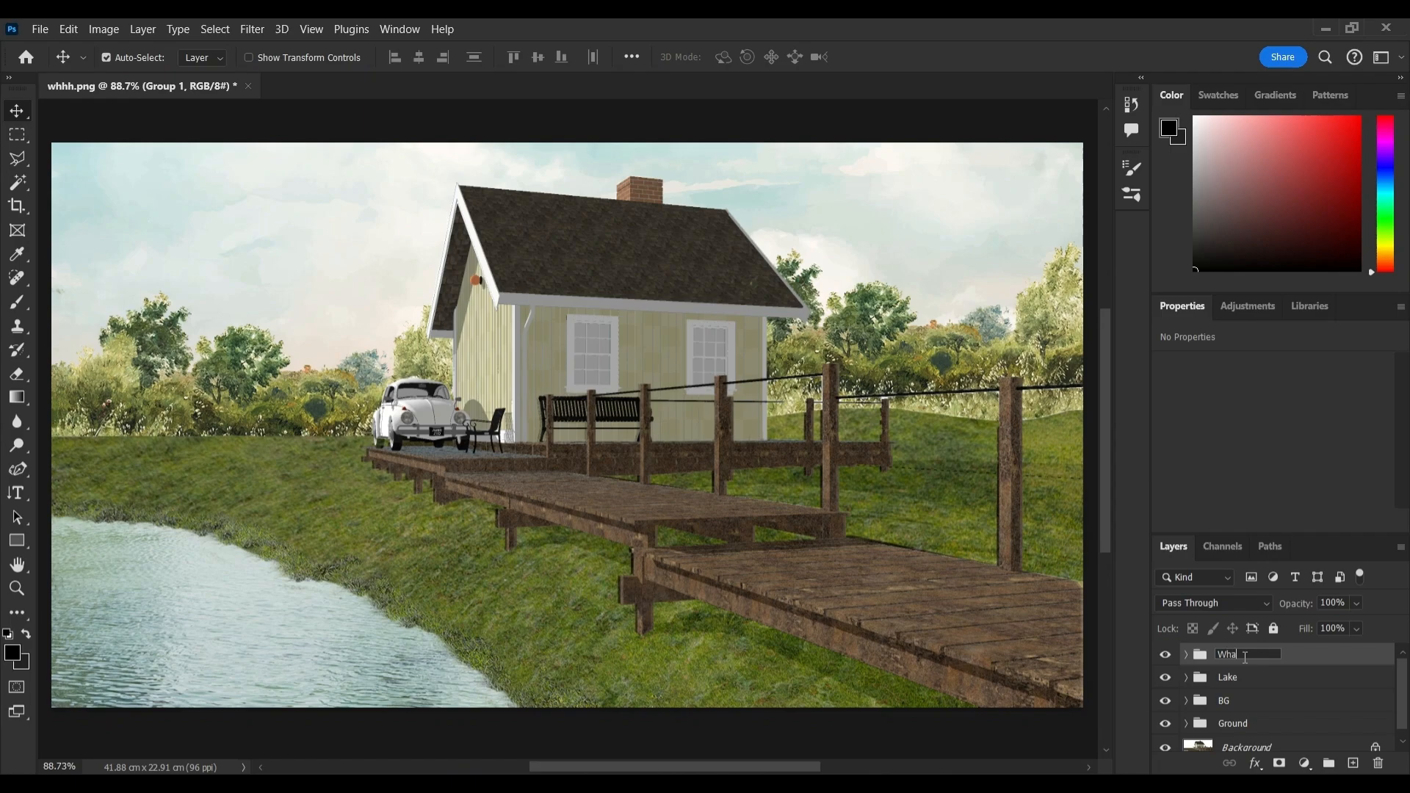
left_click(1286, 662)
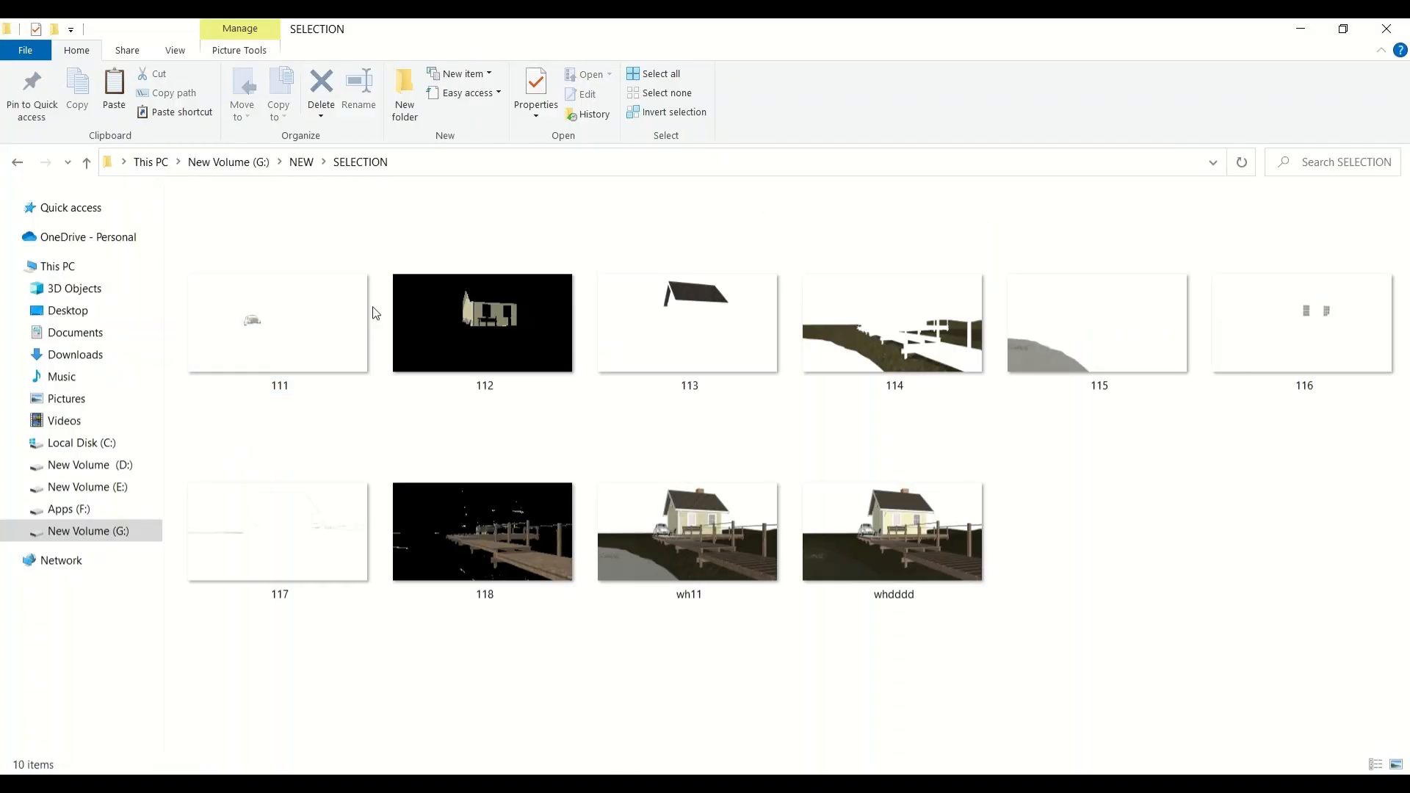
Place the 112 house-wall cutout from the SELECTION folder at full canvas size.
left_click(511, 324)
left_click_drag(511, 324, 474, 741)
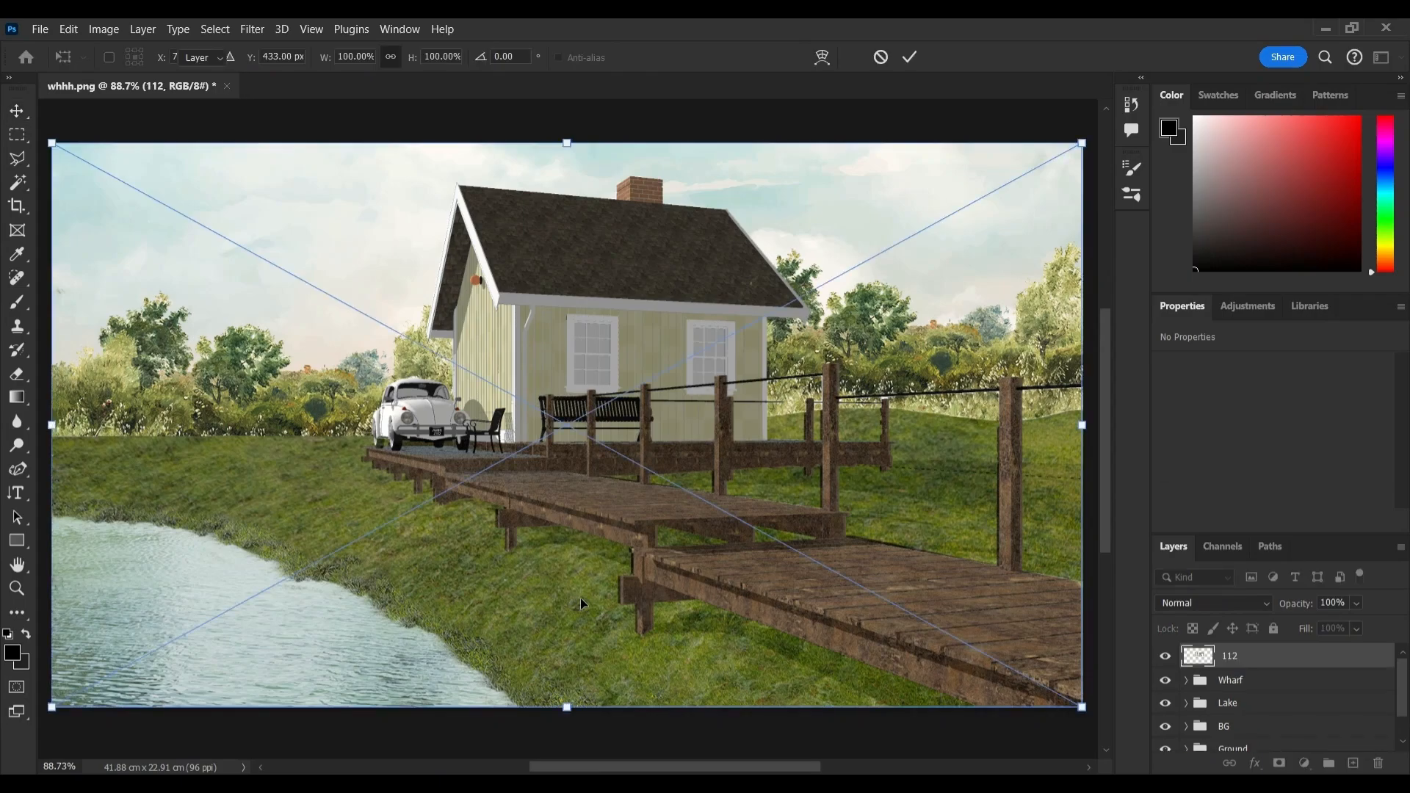
key("Return")
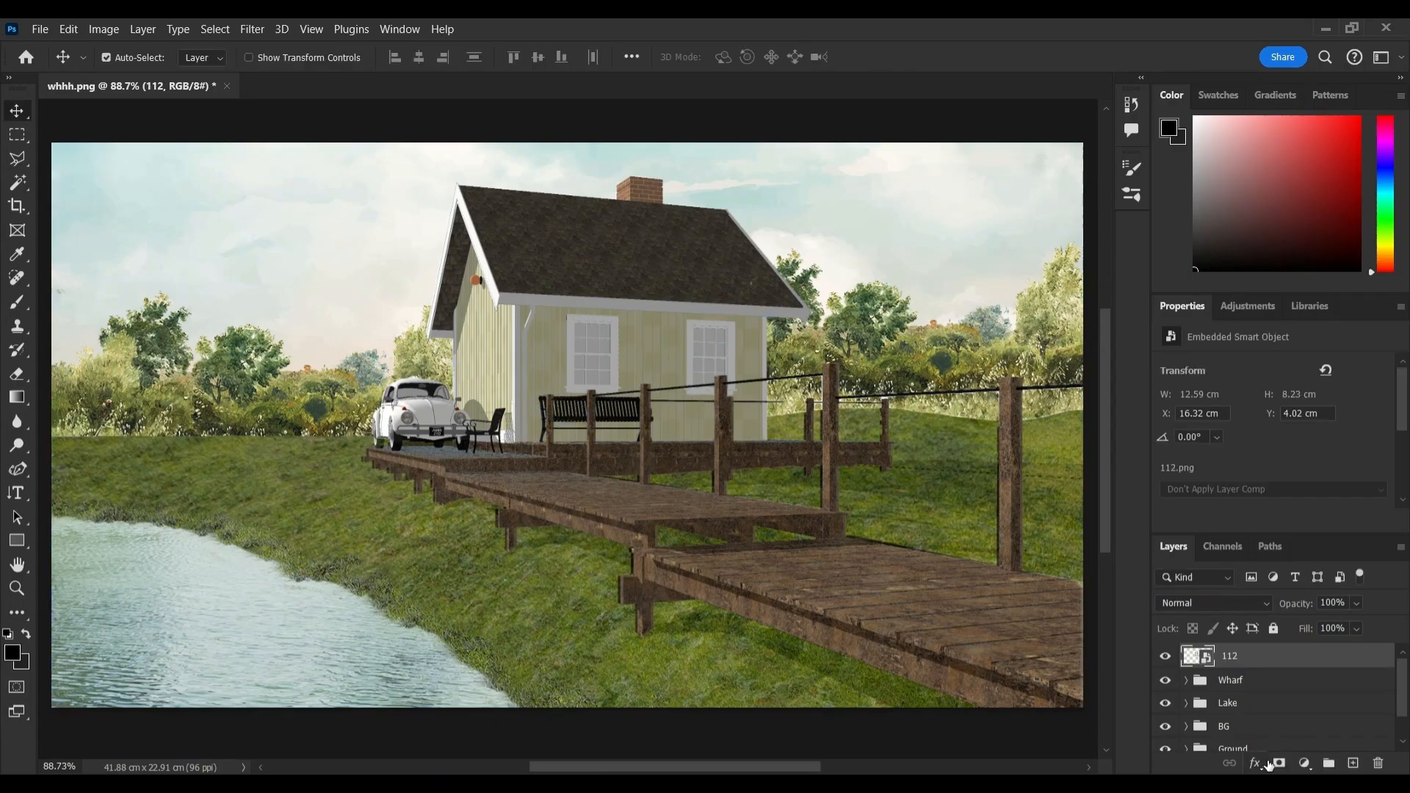
Clip a Hue/Saturation adjustment to the 112 layer with Hue -3 and Saturation +60, and compare the walls with it hidden.
left_click(1304, 764)
left_click(1293, 586)
right_click(1305, 656)
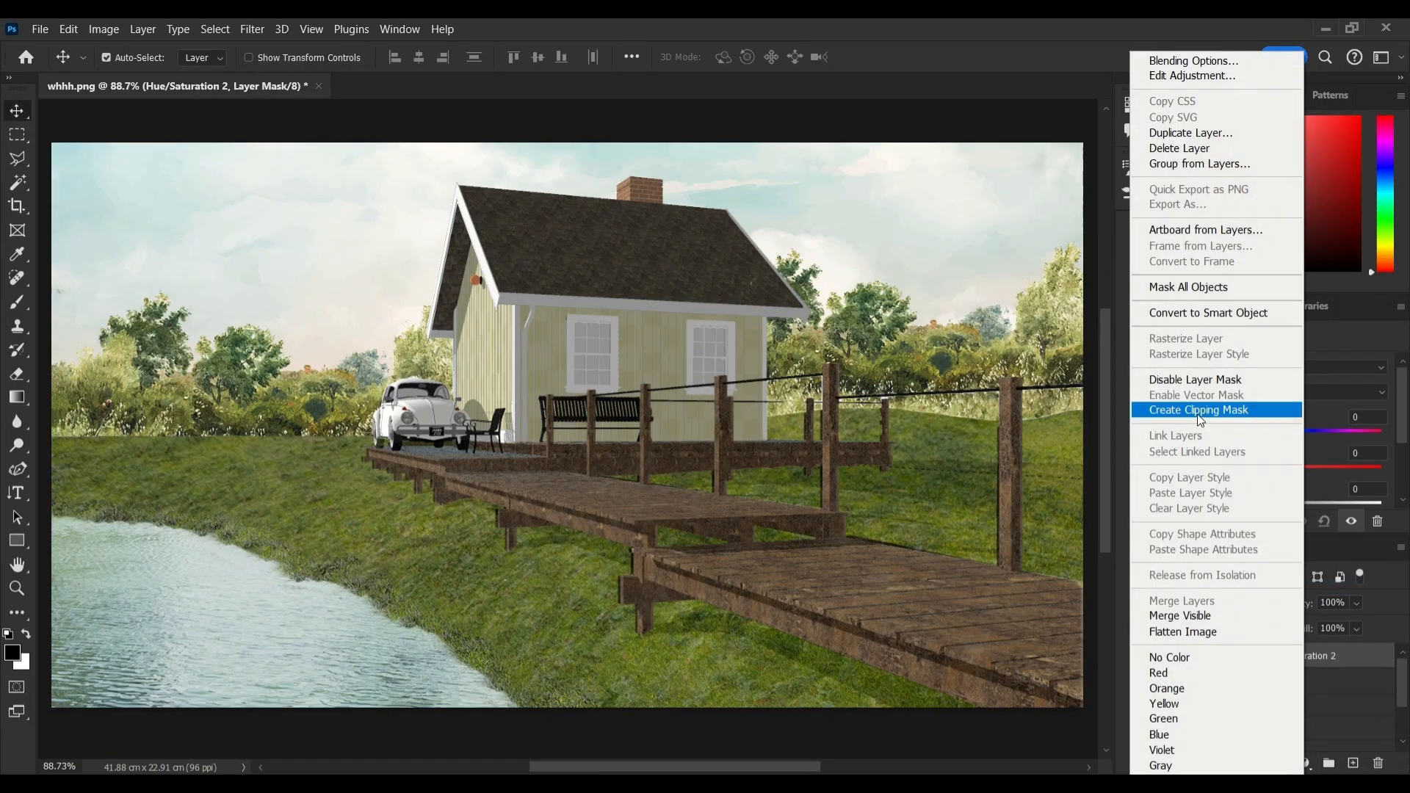
left_click(1197, 413)
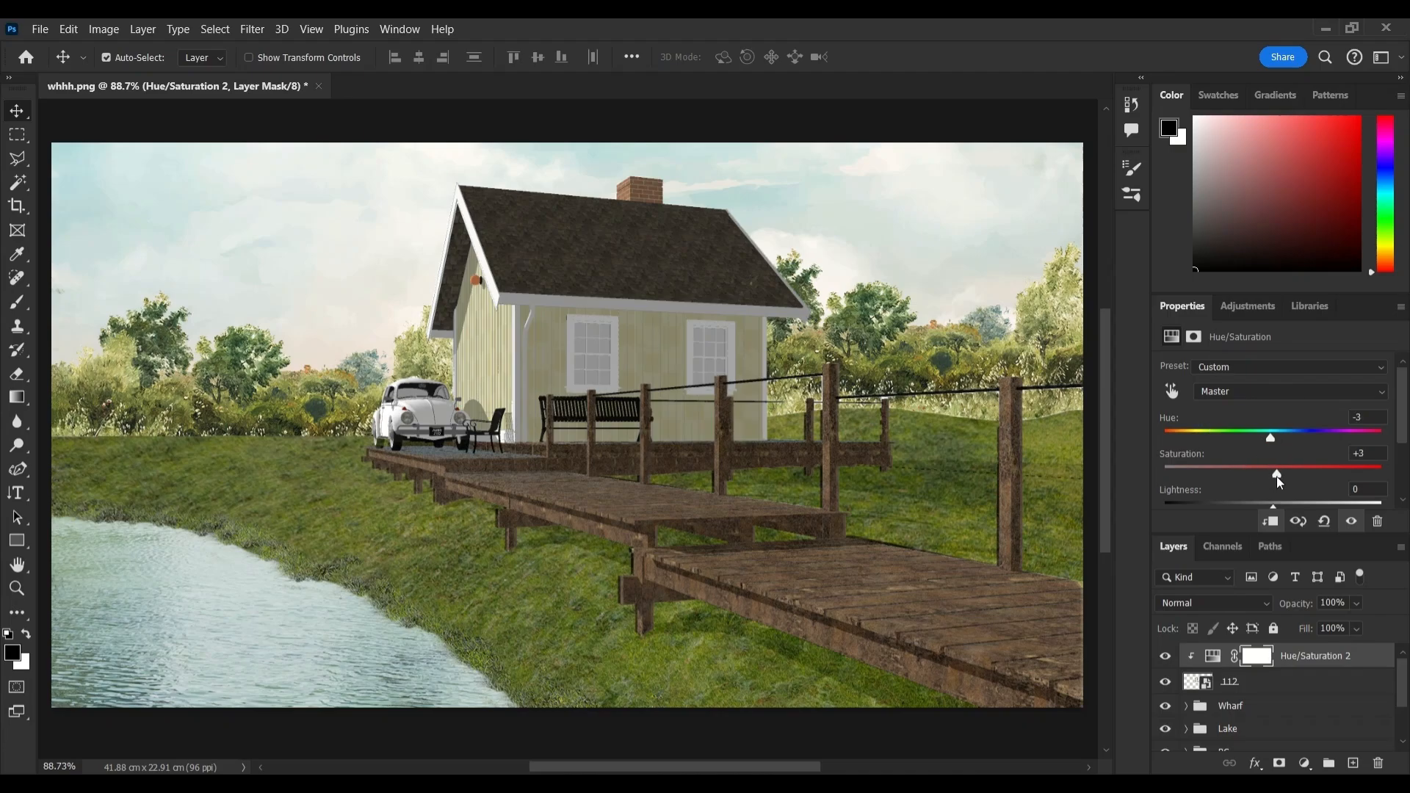
left_click_drag(1276, 477, 1339, 478)
left_click(1164, 656)
left_click(1165, 656)
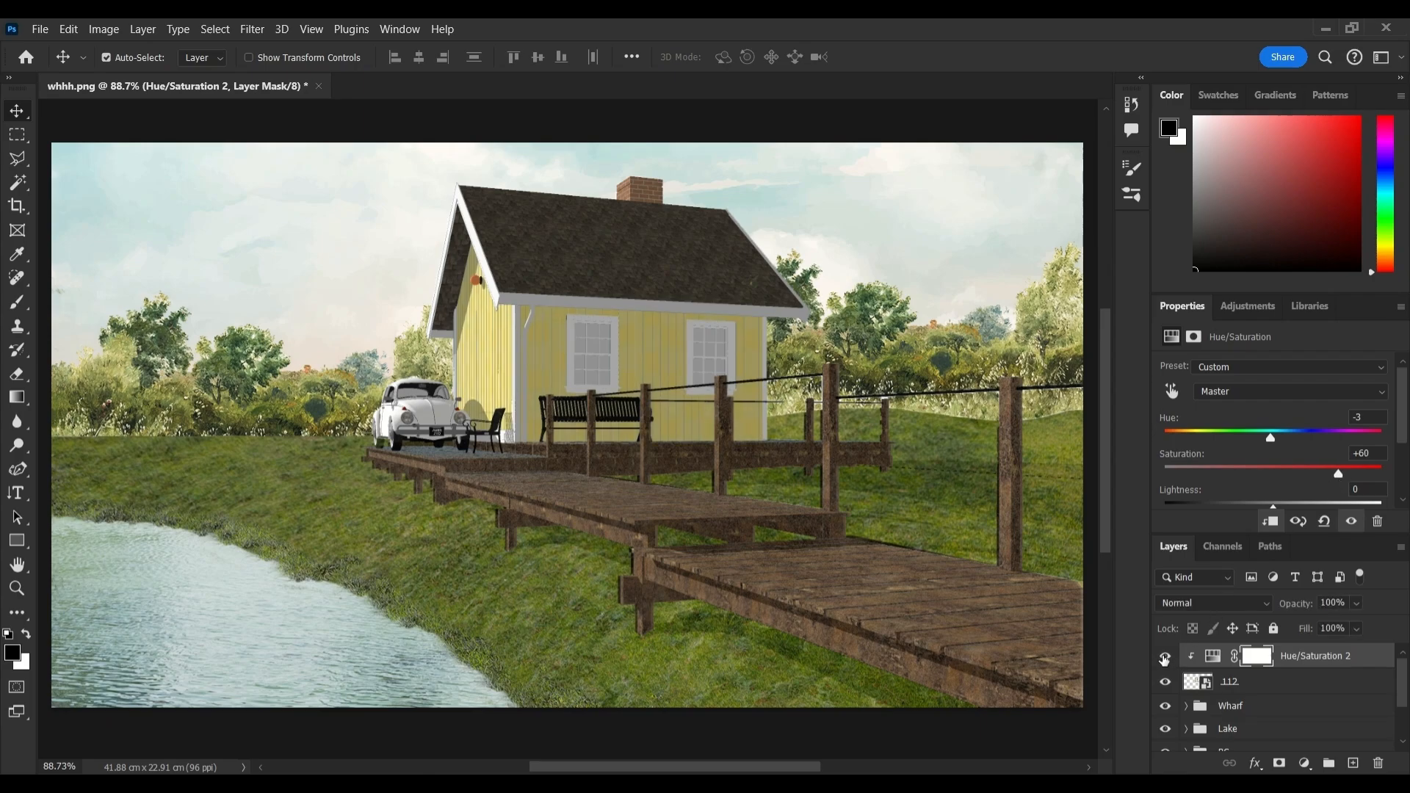
Place Archexteriors5_01_concrete_2_diffuse from the NEW folder, scale it to about 34% over the house walls and clip it to the layers below.
left_click(625, 783)
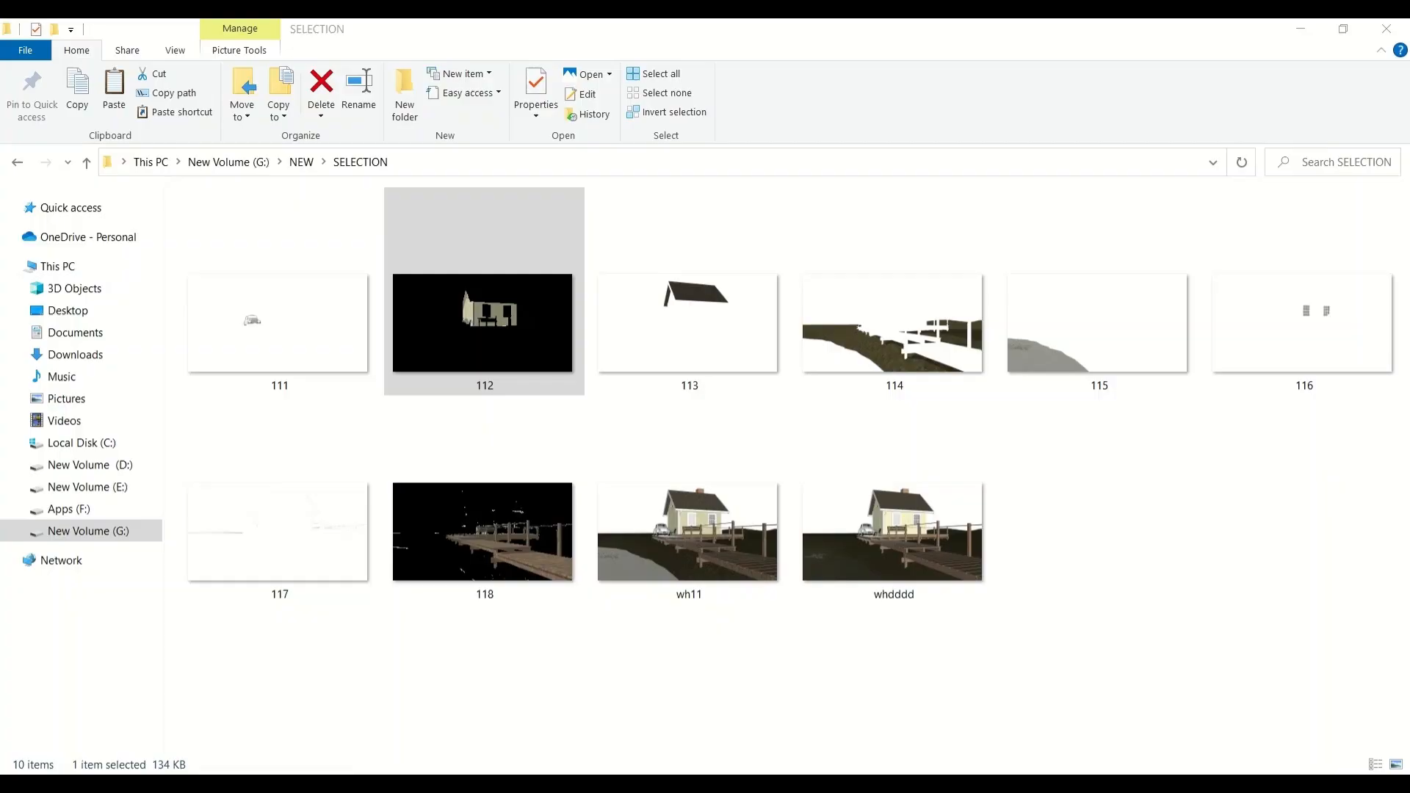
left_click(91, 167)
left_click(748, 486)
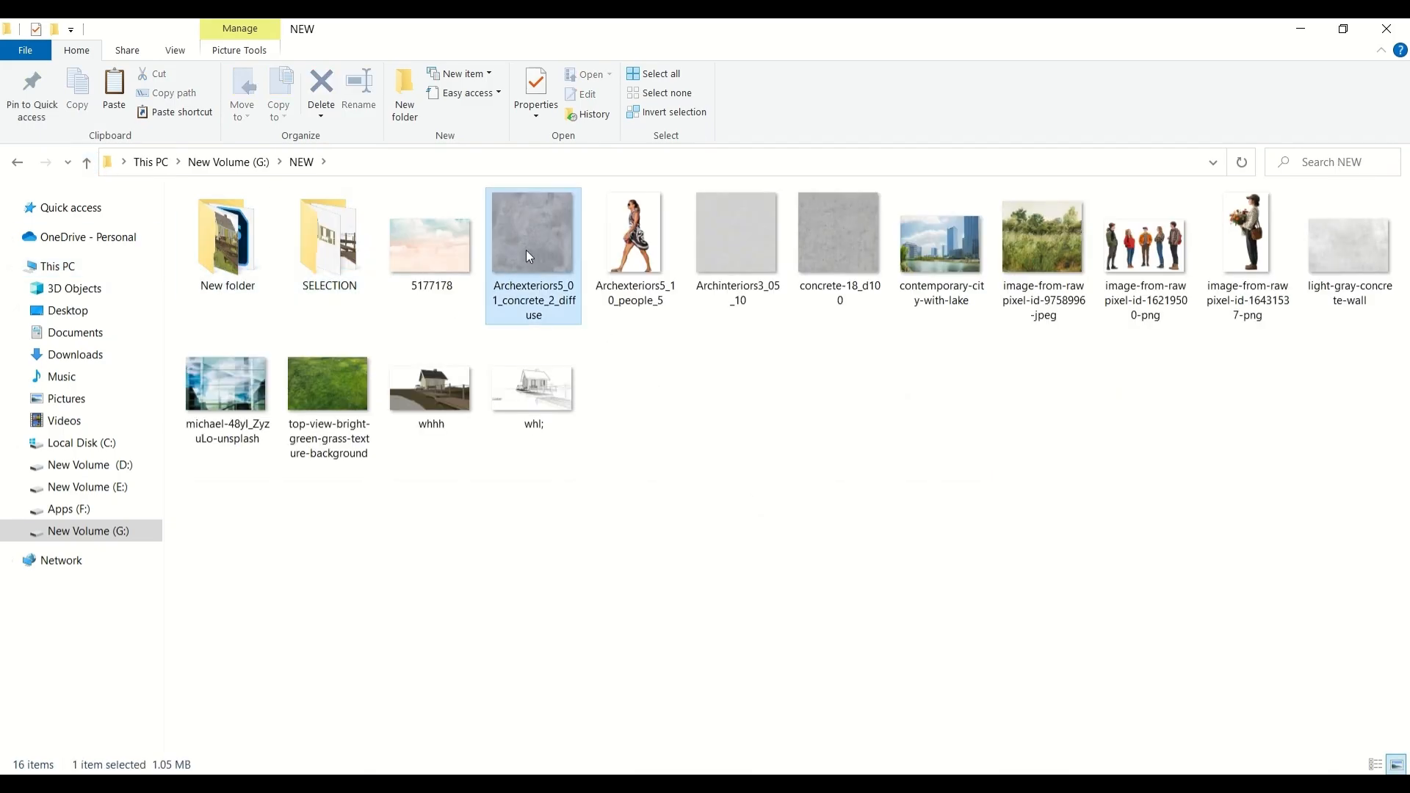
left_click_drag(526, 250, 523, 438)
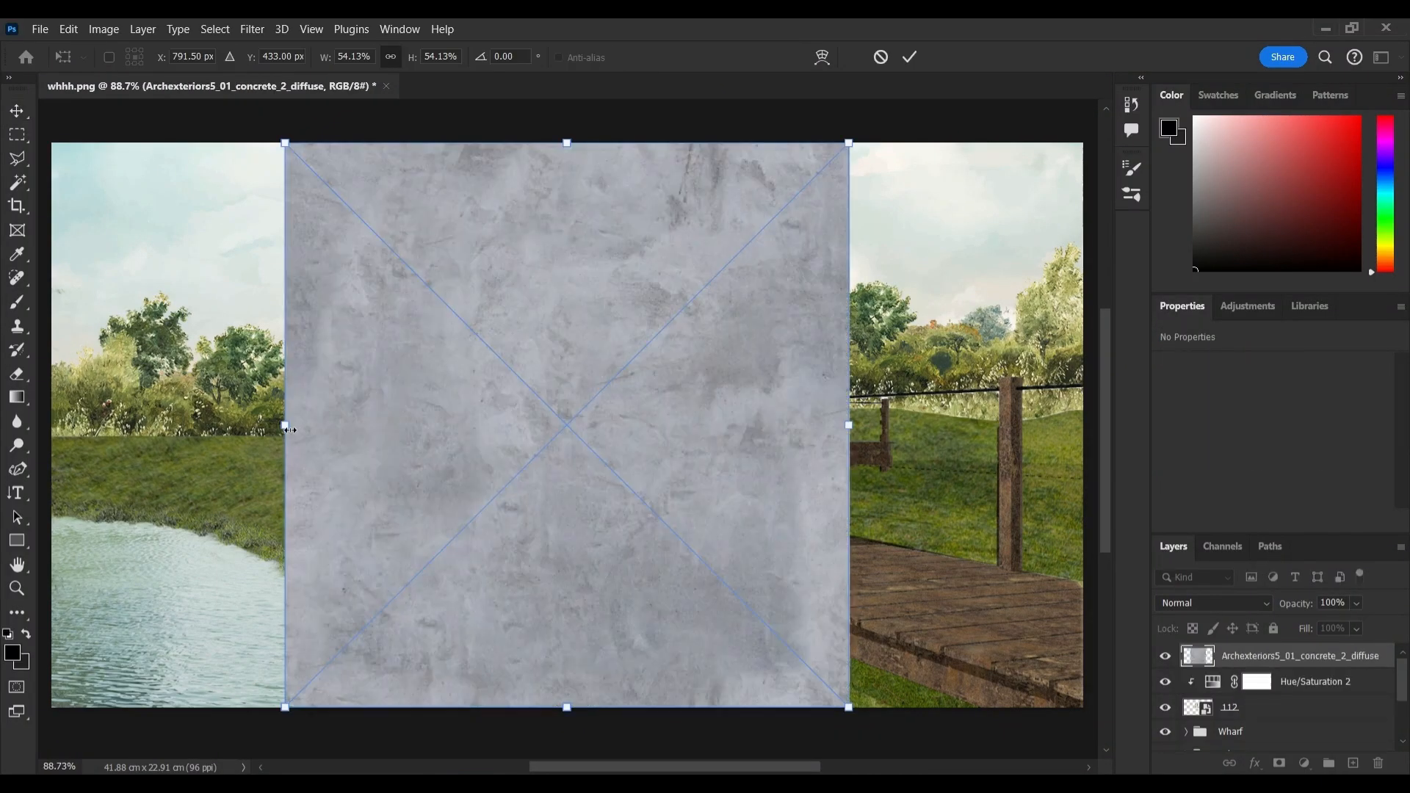
left_click_drag(286, 426, 500, 417)
left_click_drag(632, 444, 575, 411)
key("Return")
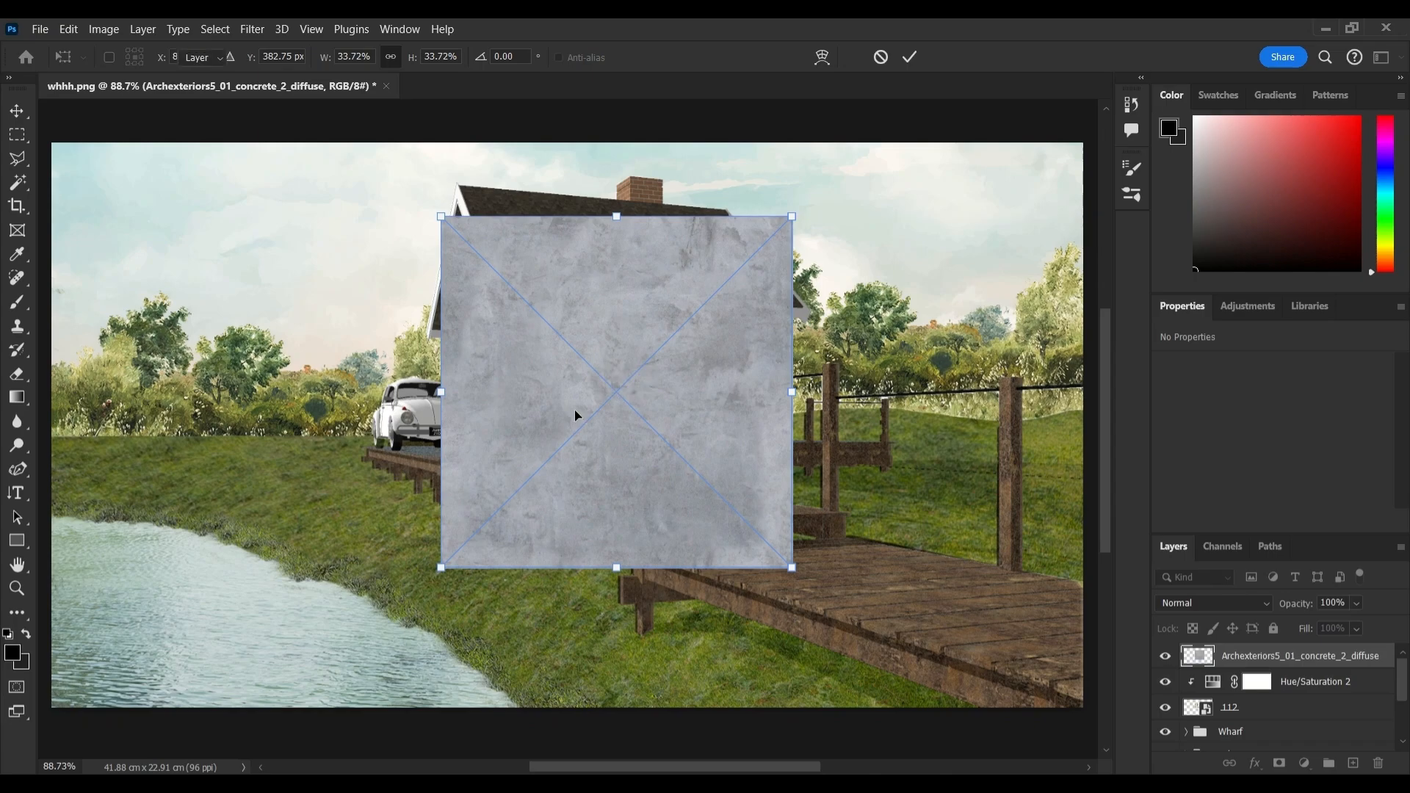
right_click(1317, 672)
left_click(1190, 456)
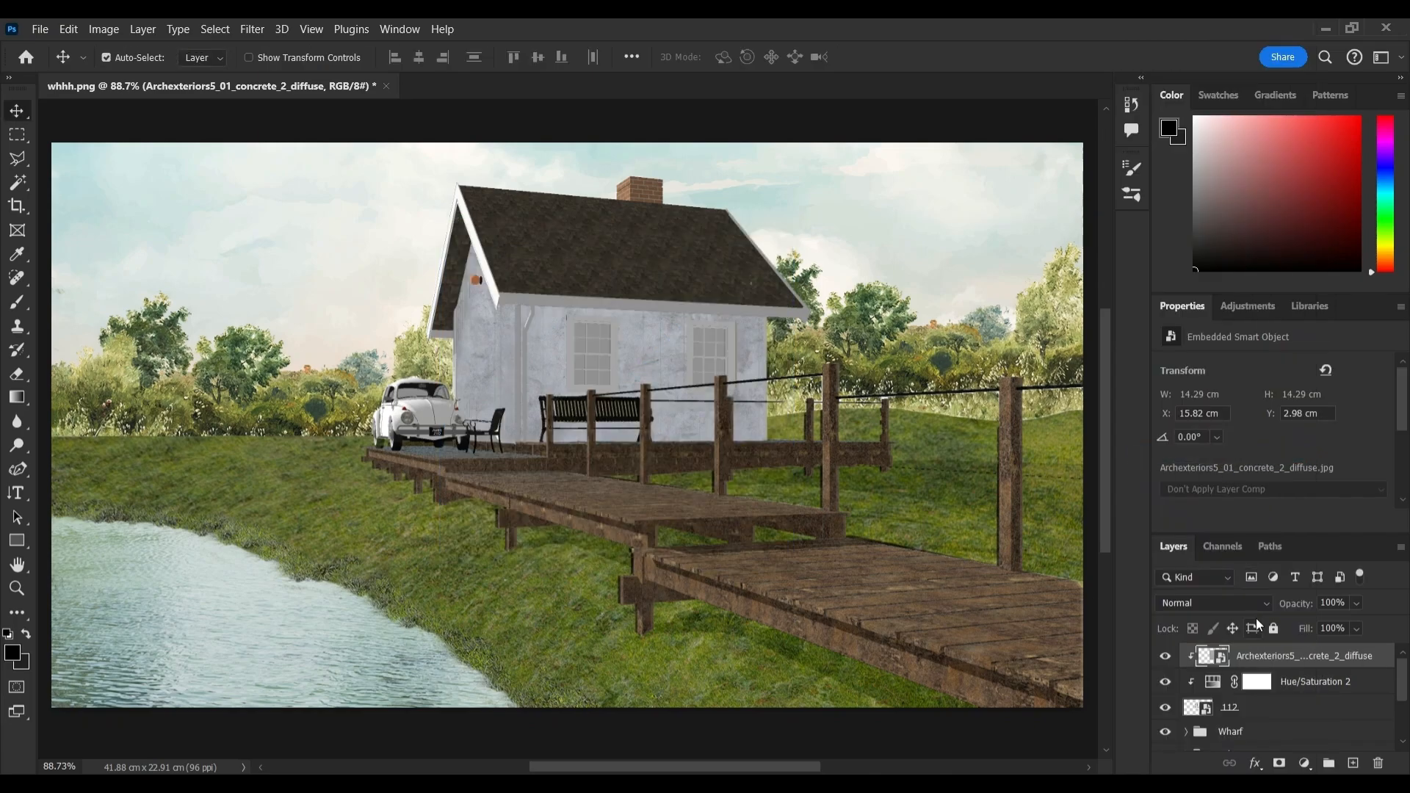
Blend the wall concrete texture as Color Burn at 50% opacity and compare the walls with the texture hidden.
left_click(1241, 604)
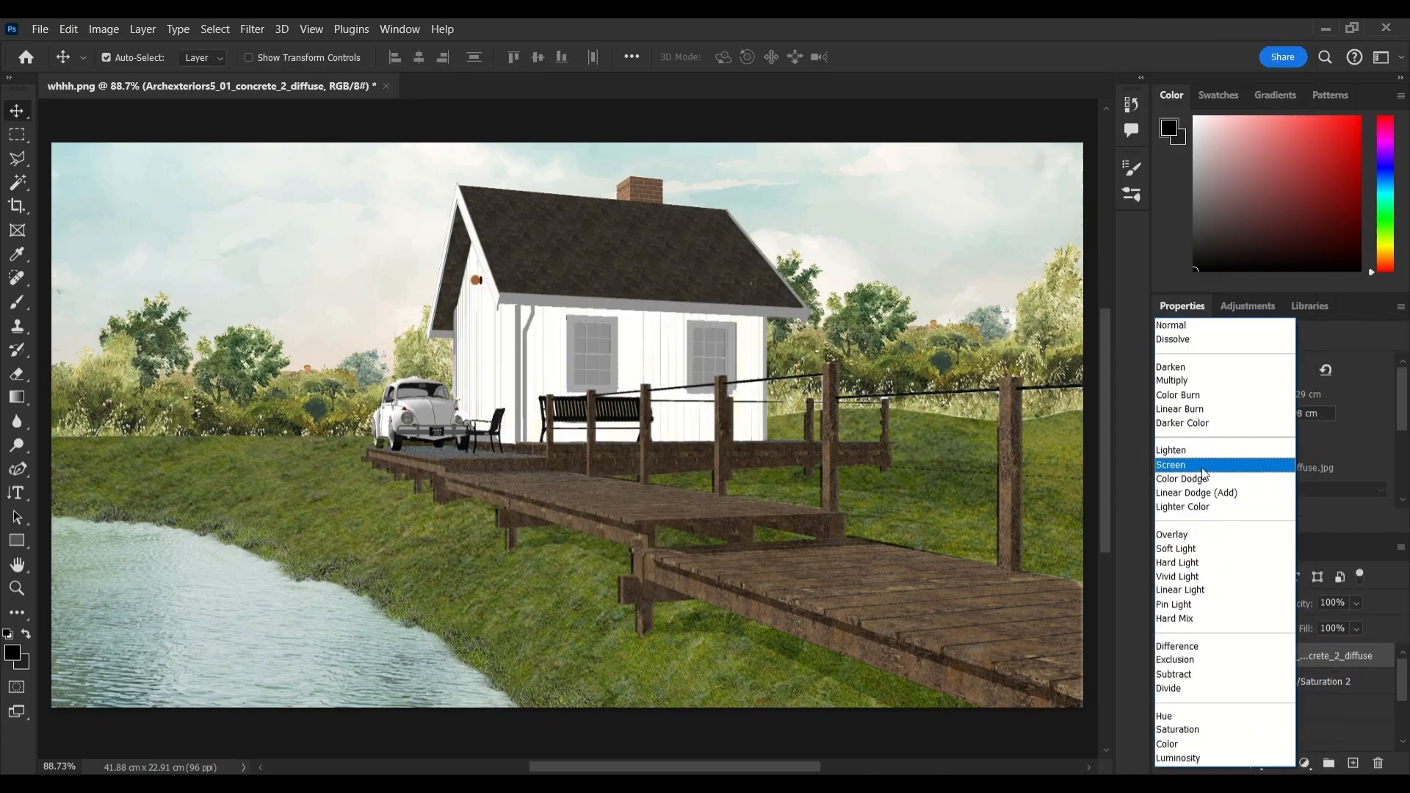
left_click(1249, 393)
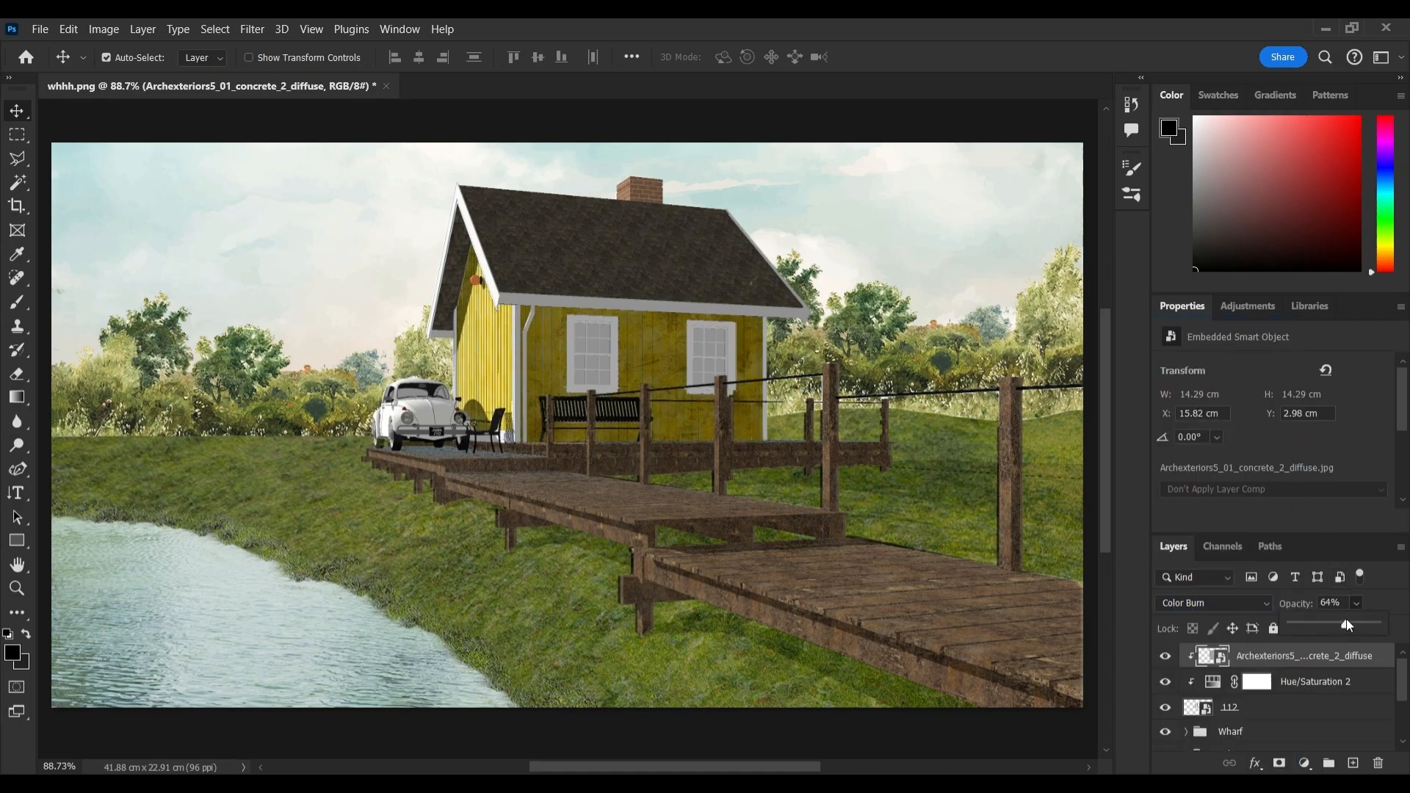
left_click_drag(1346, 621, 1341, 625)
left_click(1165, 658)
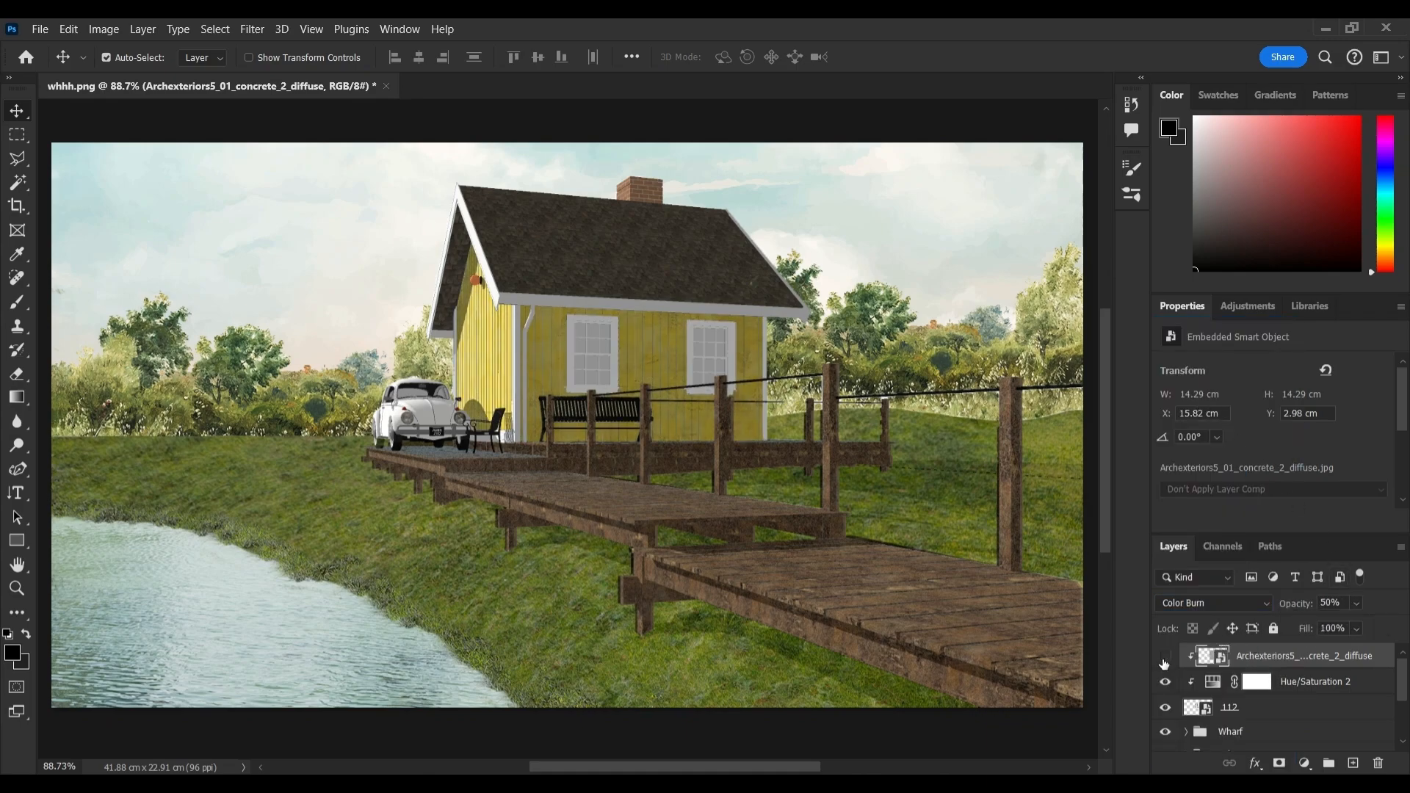
left_click(1165, 659)
Group the wall texture, Hue/Saturation and 112 layers and name the group "House".
left_click(1257, 707, "shift")
key("ctrl+g")
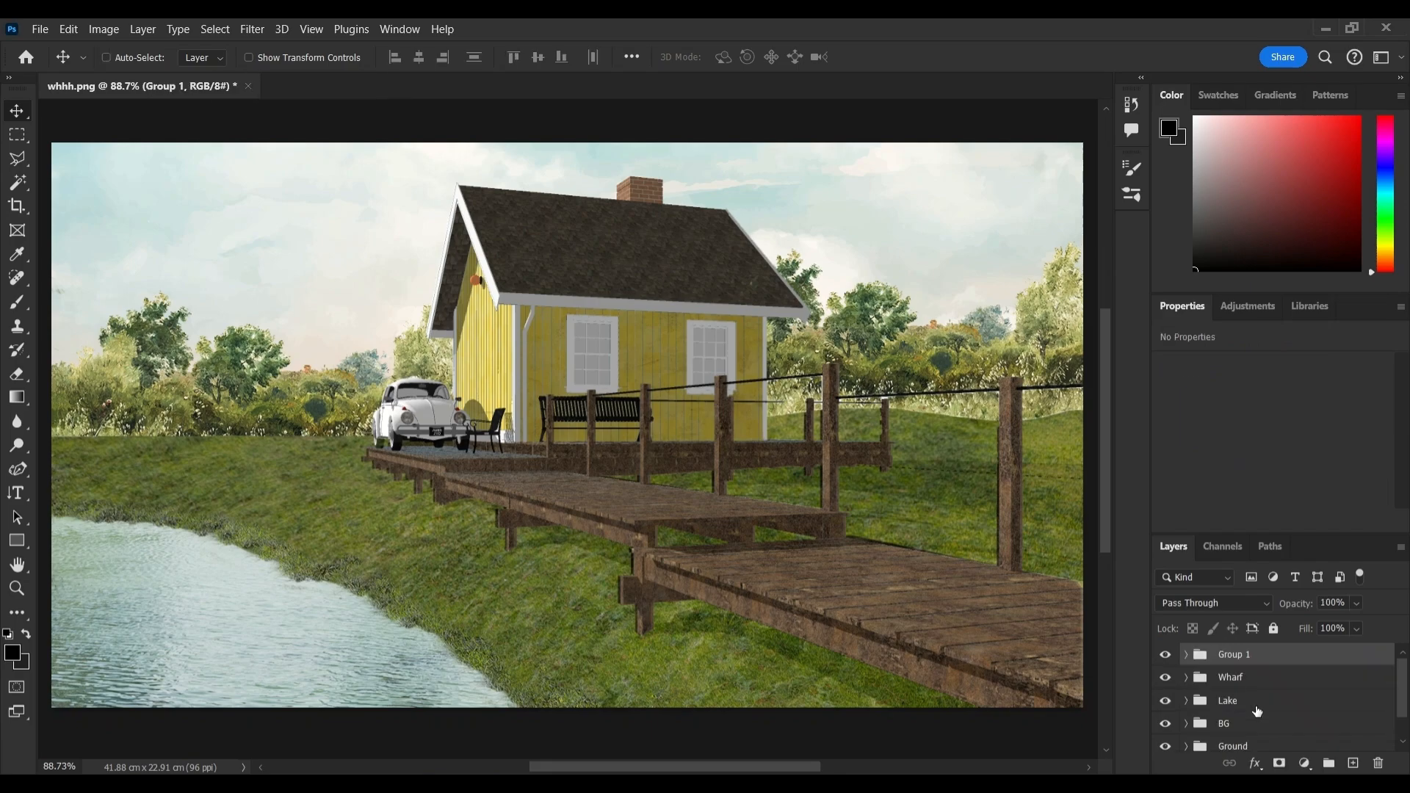
double_click(1230, 653)
type("House")
key("Return")
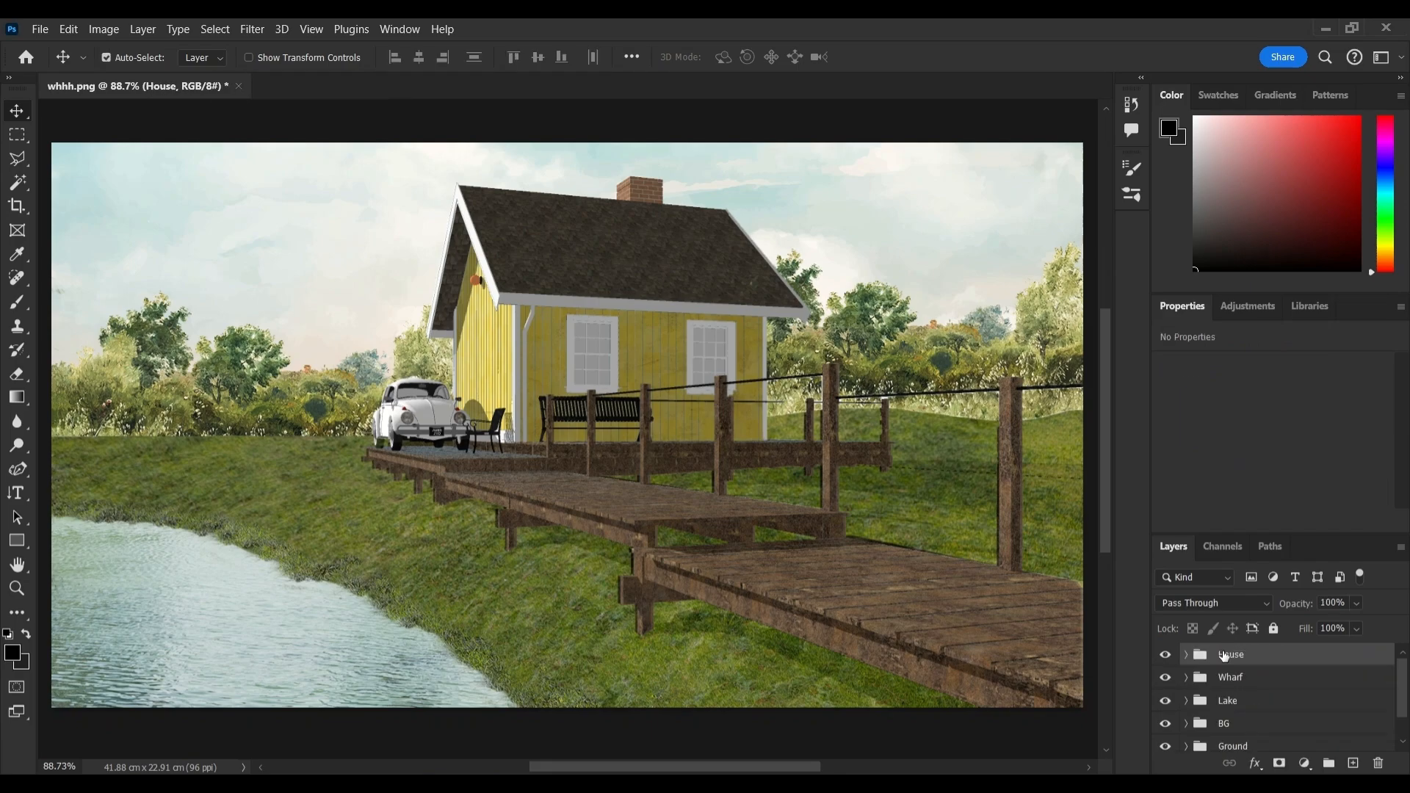
left_click(1168, 654)
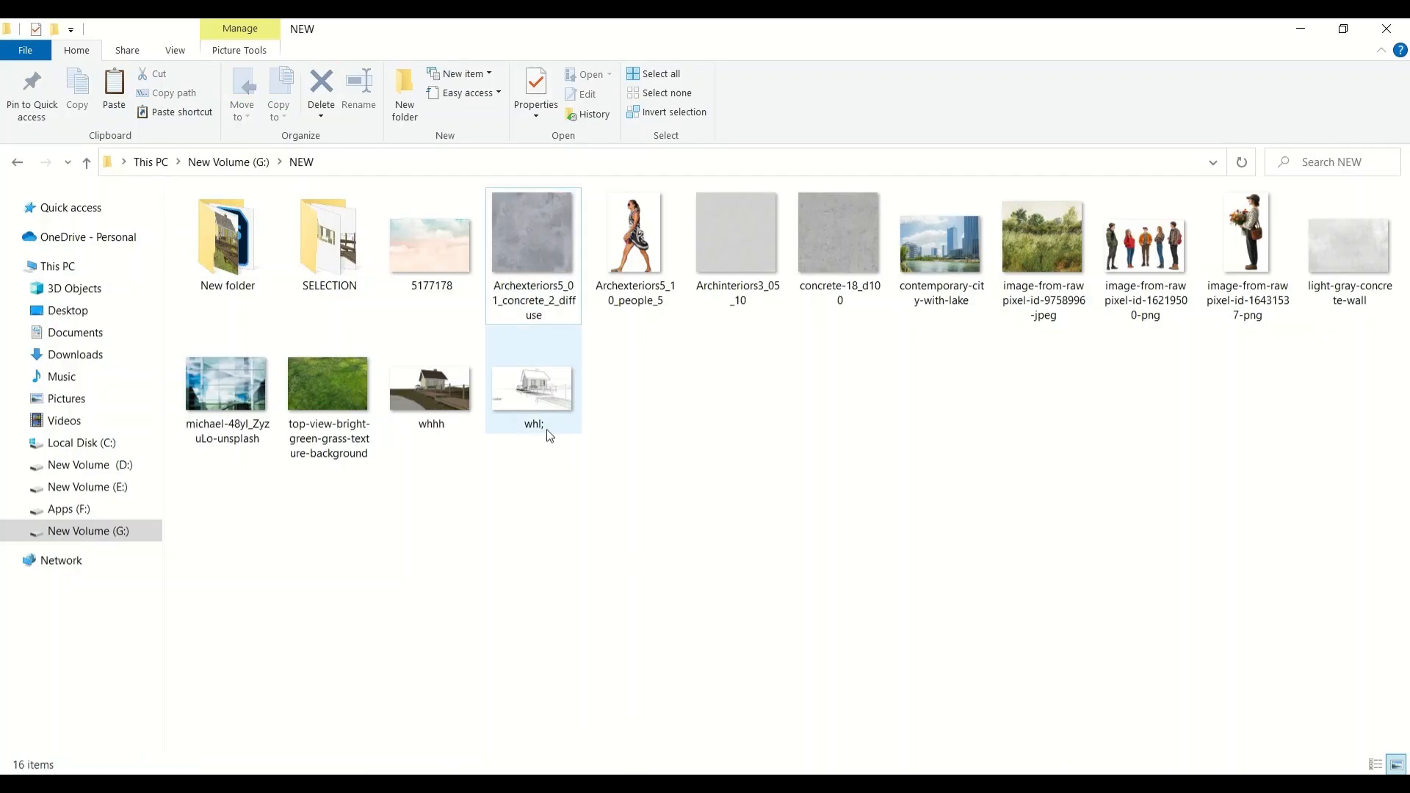
Place the 113 roof cutout from the SELECTION folder at full canvas size.
double_click(348, 239)
left_click_drag(677, 330, 592, 464)
key("Return")
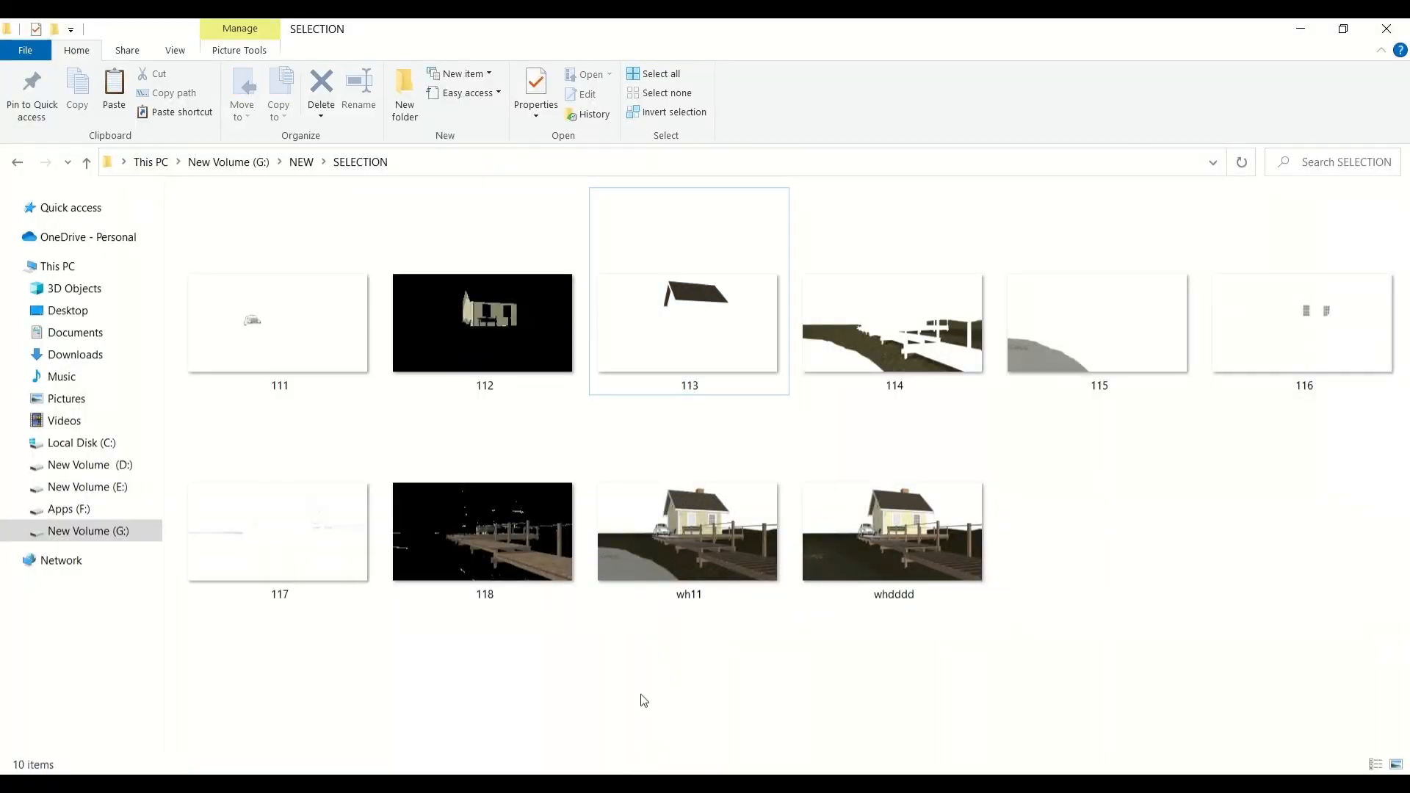
Place concrete-18_d100 from the NEW folder, size it to about 15.1 cm square over the roof and clip it to the 113 layer.
left_click(86, 161)
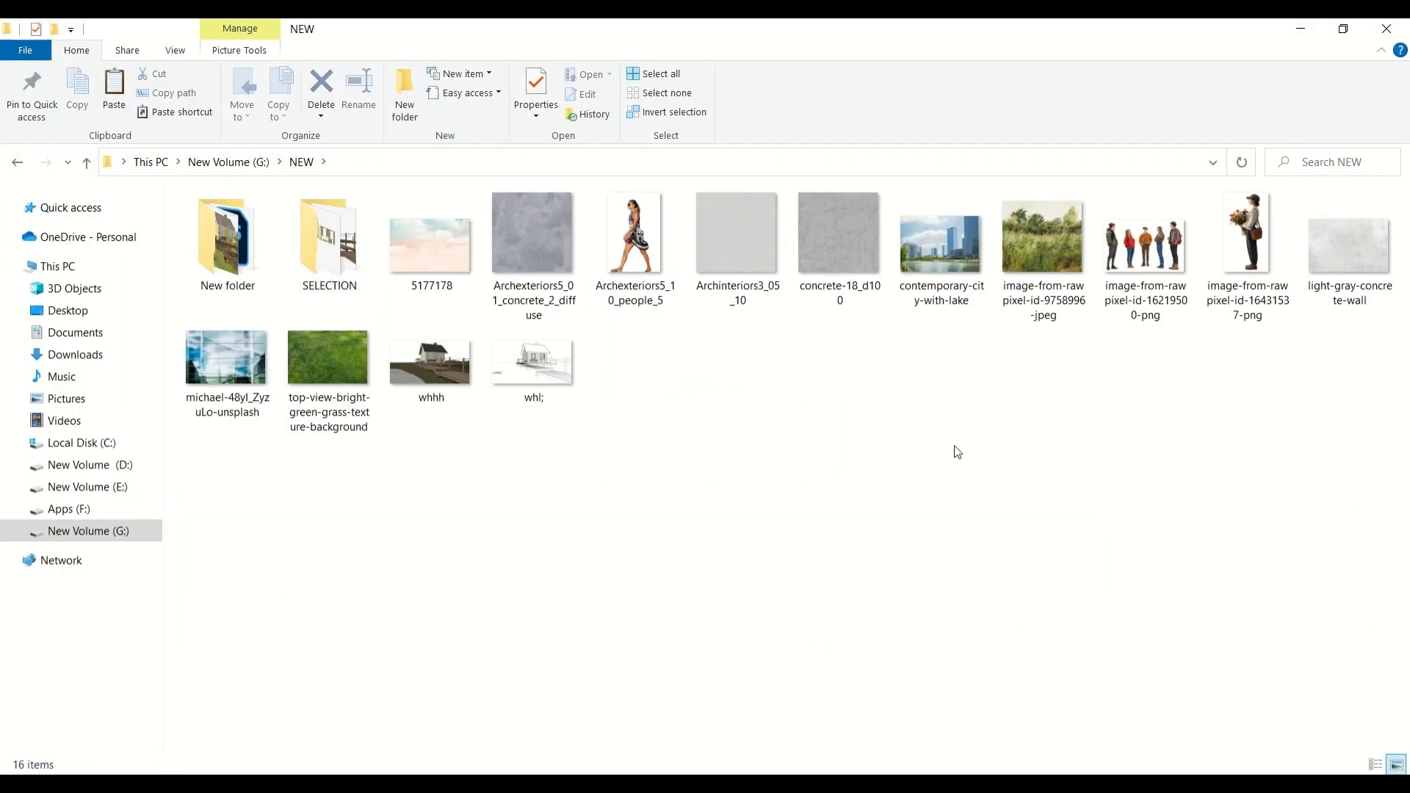
left_click_drag(854, 291, 548, 442)
left_click_drag(711, 482, 601, 358)
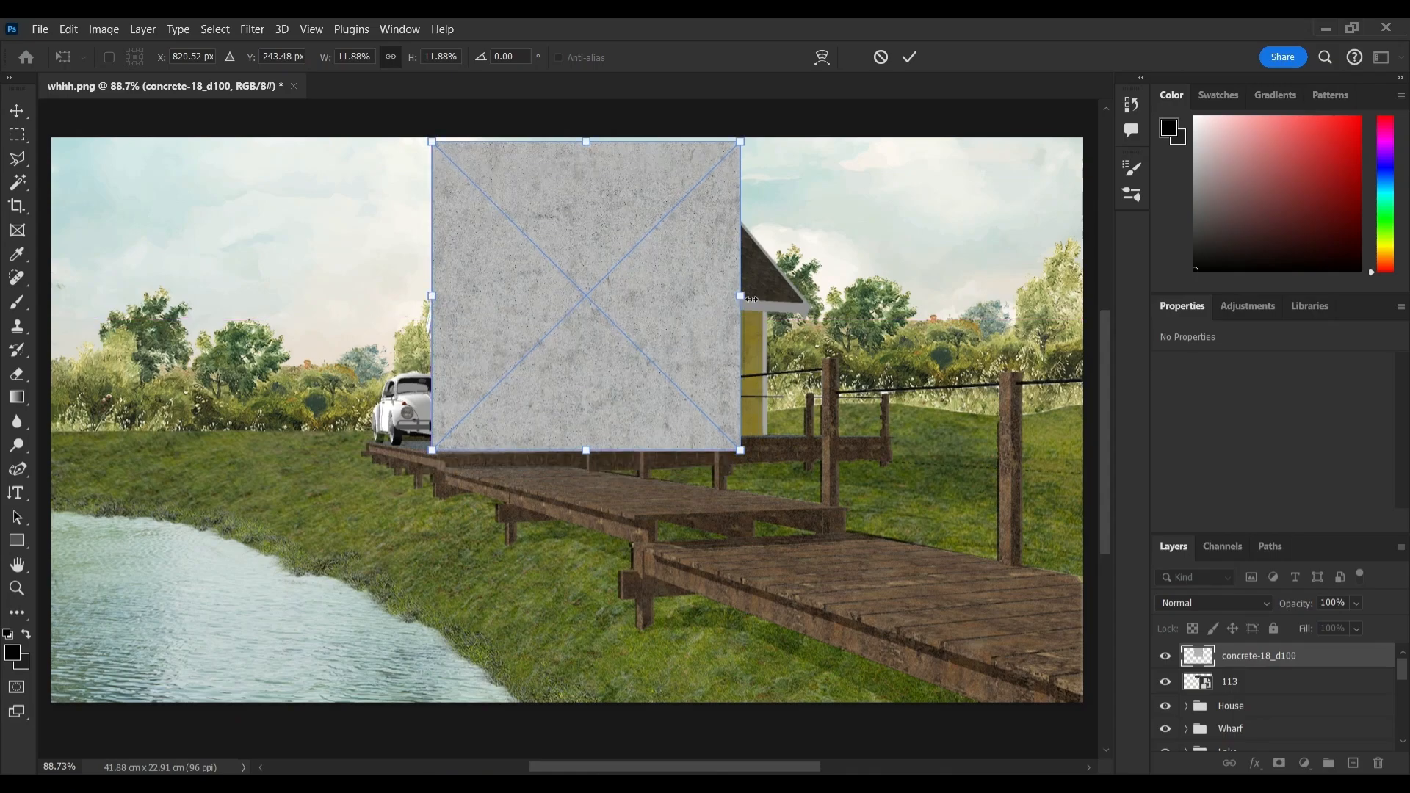
left_click_drag(745, 299, 803, 311)
double_click(723, 283)
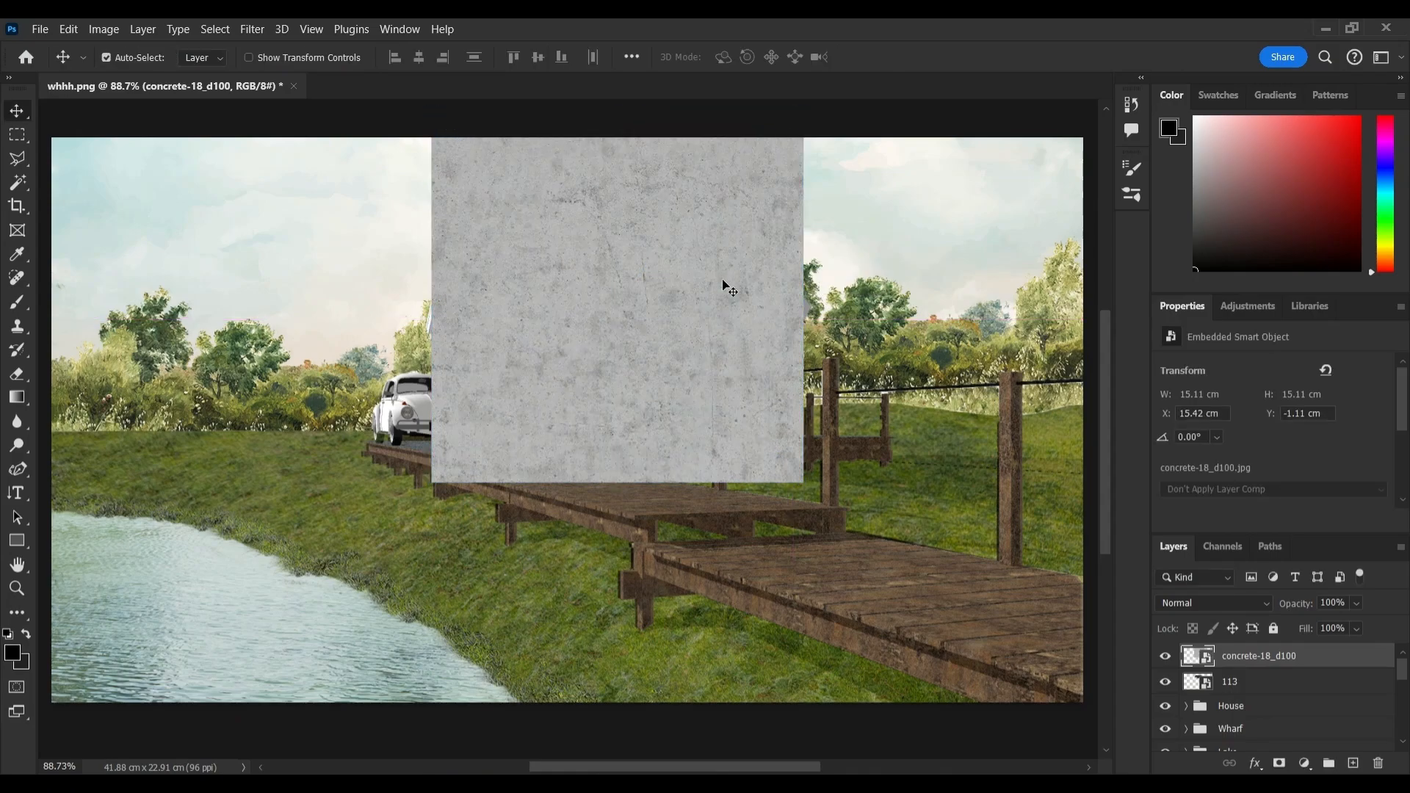
right_click(1259, 655)
left_click(1180, 459)
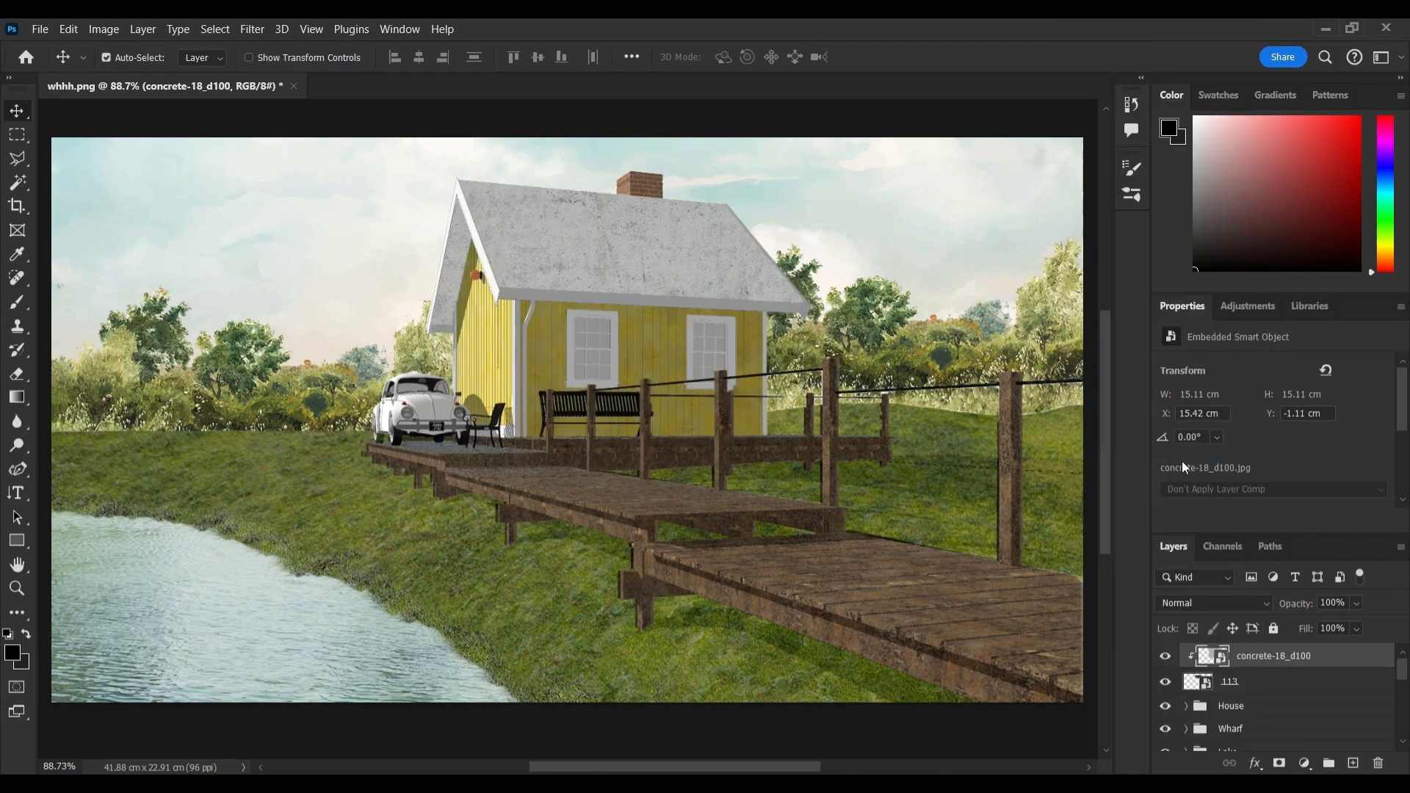
Blend the concrete-18_d100 texture as Linear Light at 50% opacity and compare the roof with the texture hidden.
left_click(1257, 600)
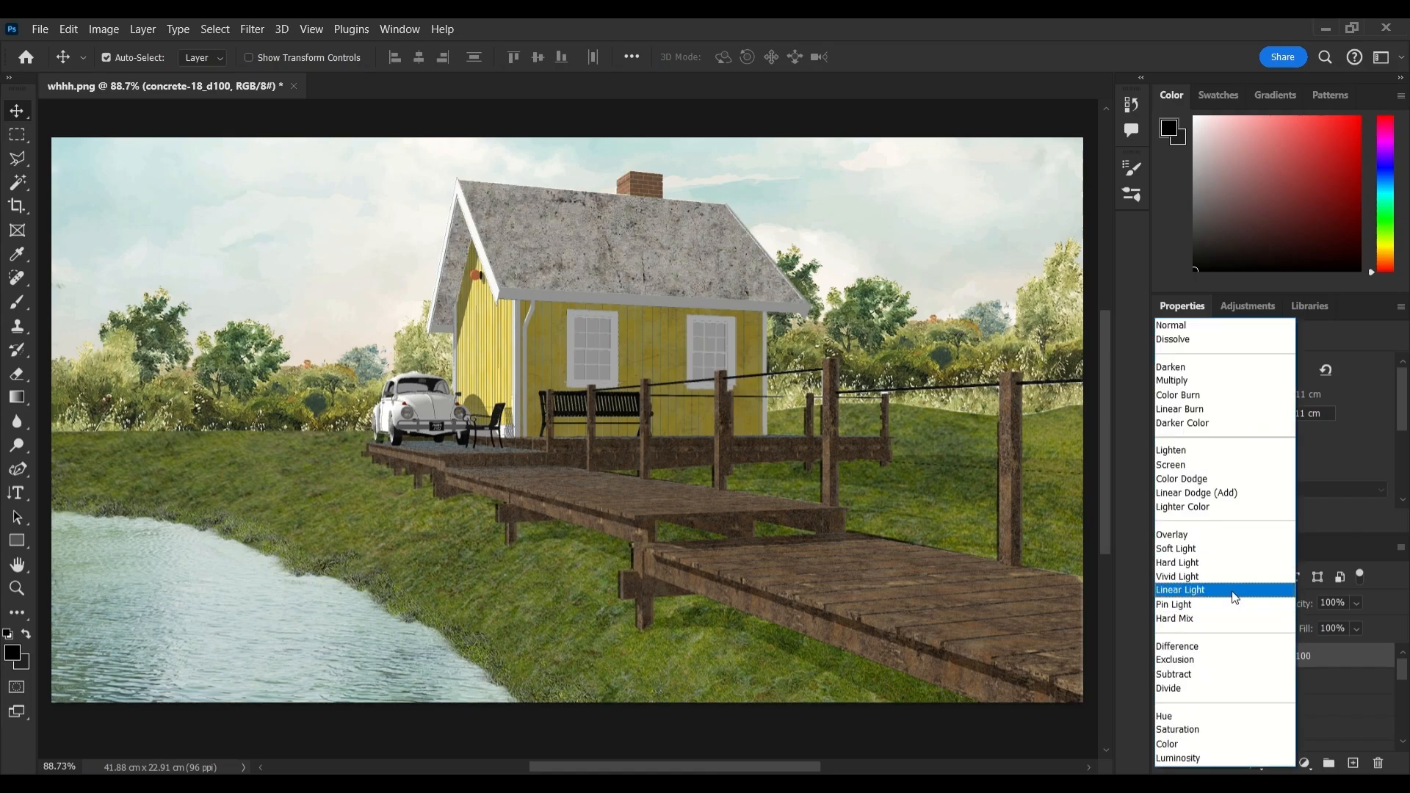
left_click(1231, 589)
left_click(1356, 602)
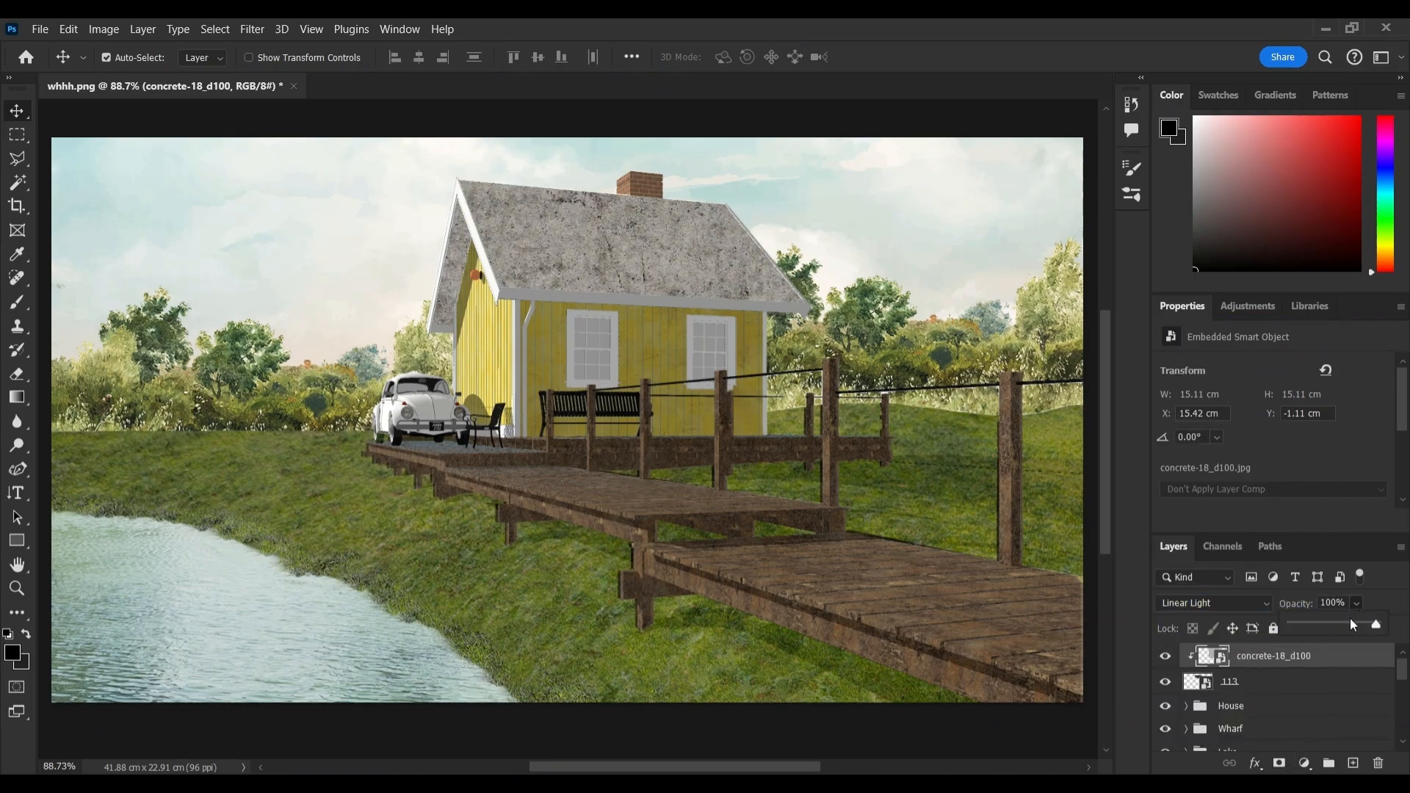
left_click_drag(1349, 622, 1333, 623)
left_click(1166, 658)
left_click(1166, 658)
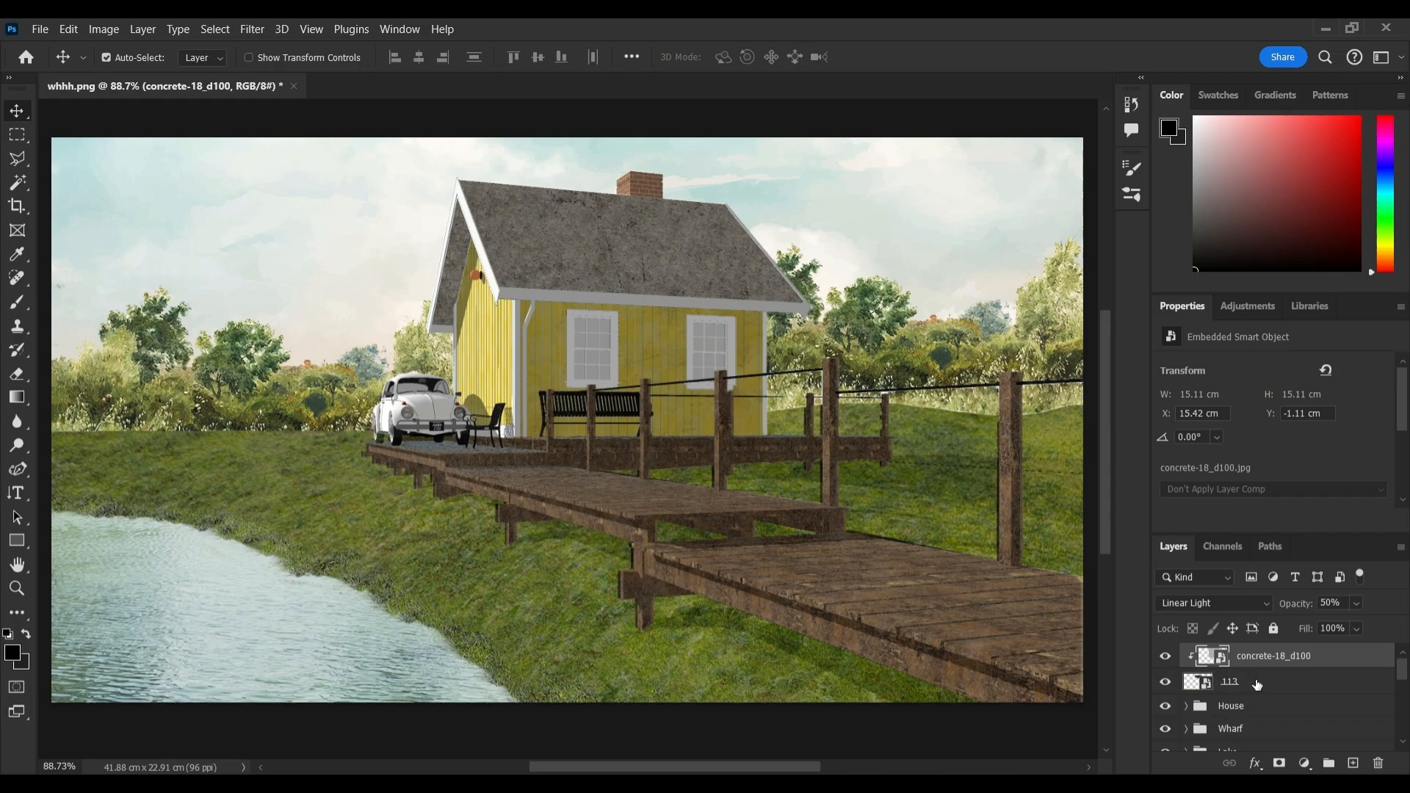
Group the concrete-18_d100 and 113 layers and name the group "Roof".
left_click(1257, 685, "shift")
key("ctrl+g")
double_click(1243, 654)
type("Roof")
key("Return")
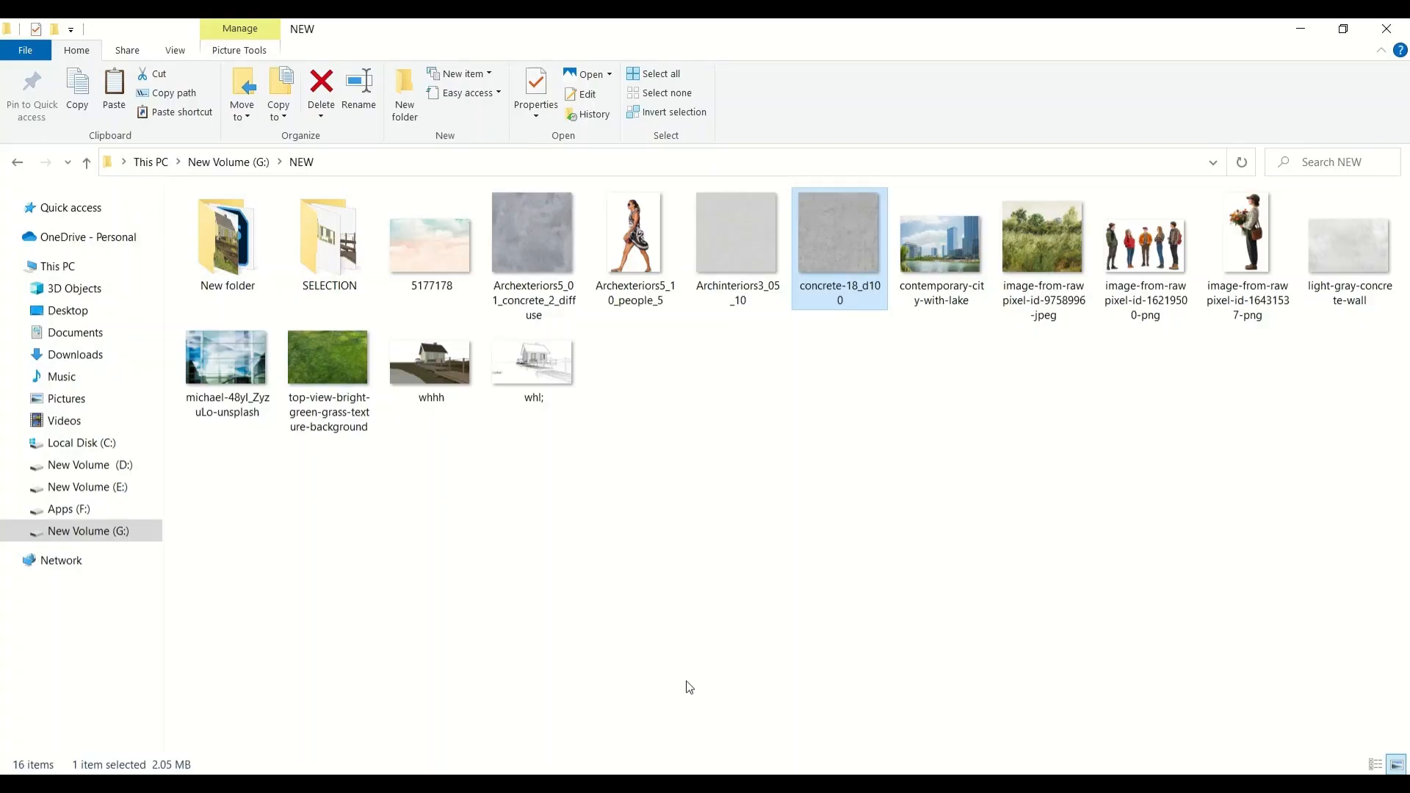
Place the 116 window-glass cutout from the SELECTION folder at full canvas size.
left_click(689, 687)
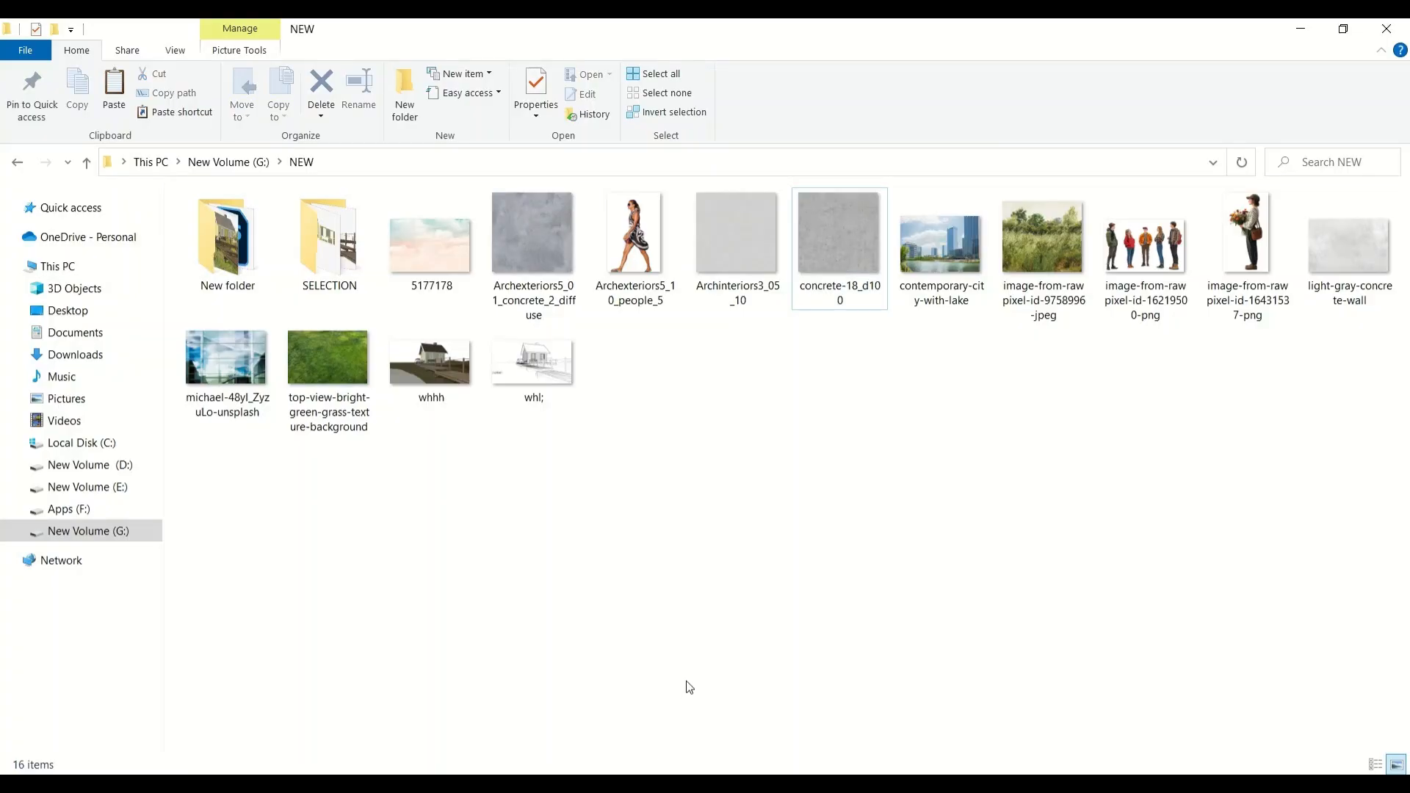
double_click(345, 250)
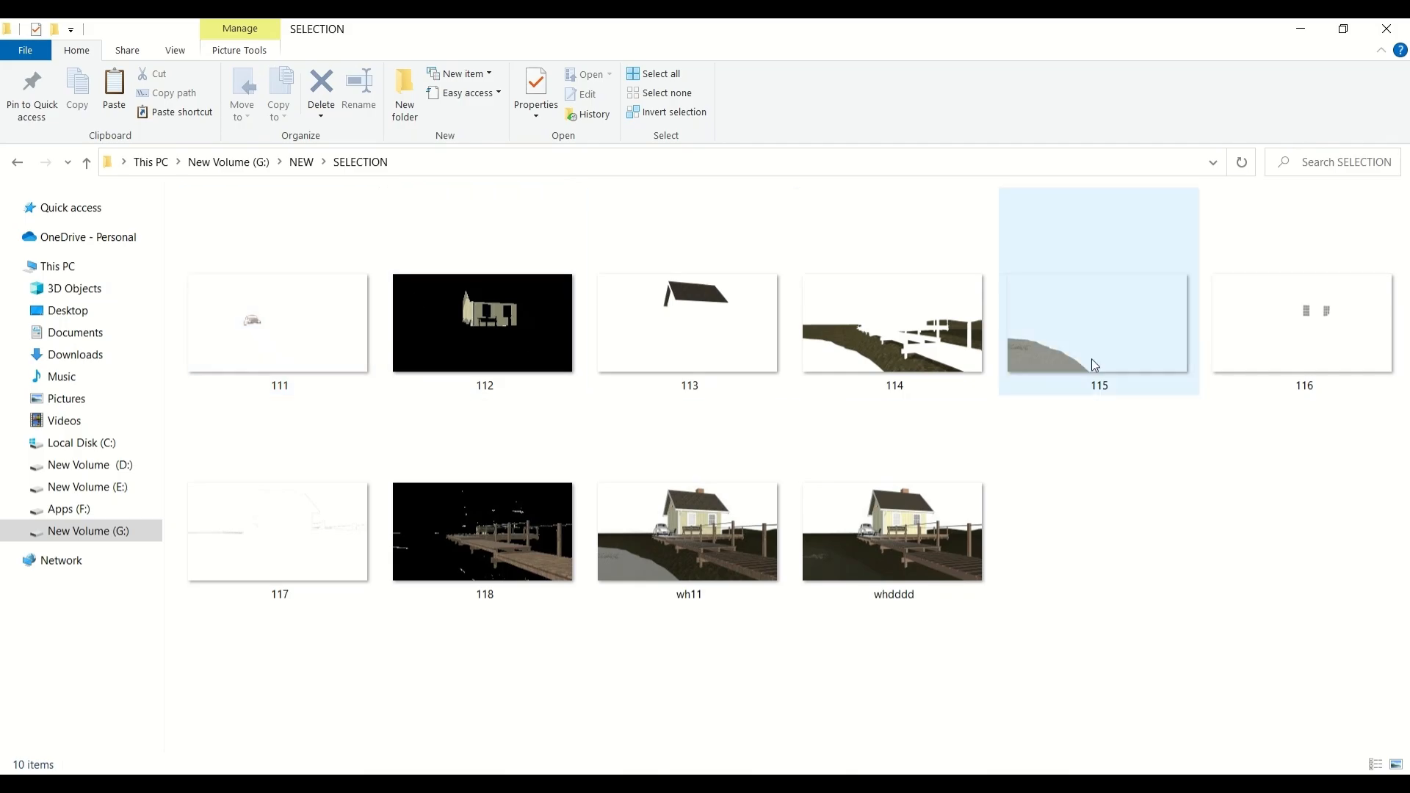
left_click_drag(1287, 345, 566, 496)
key("Return")
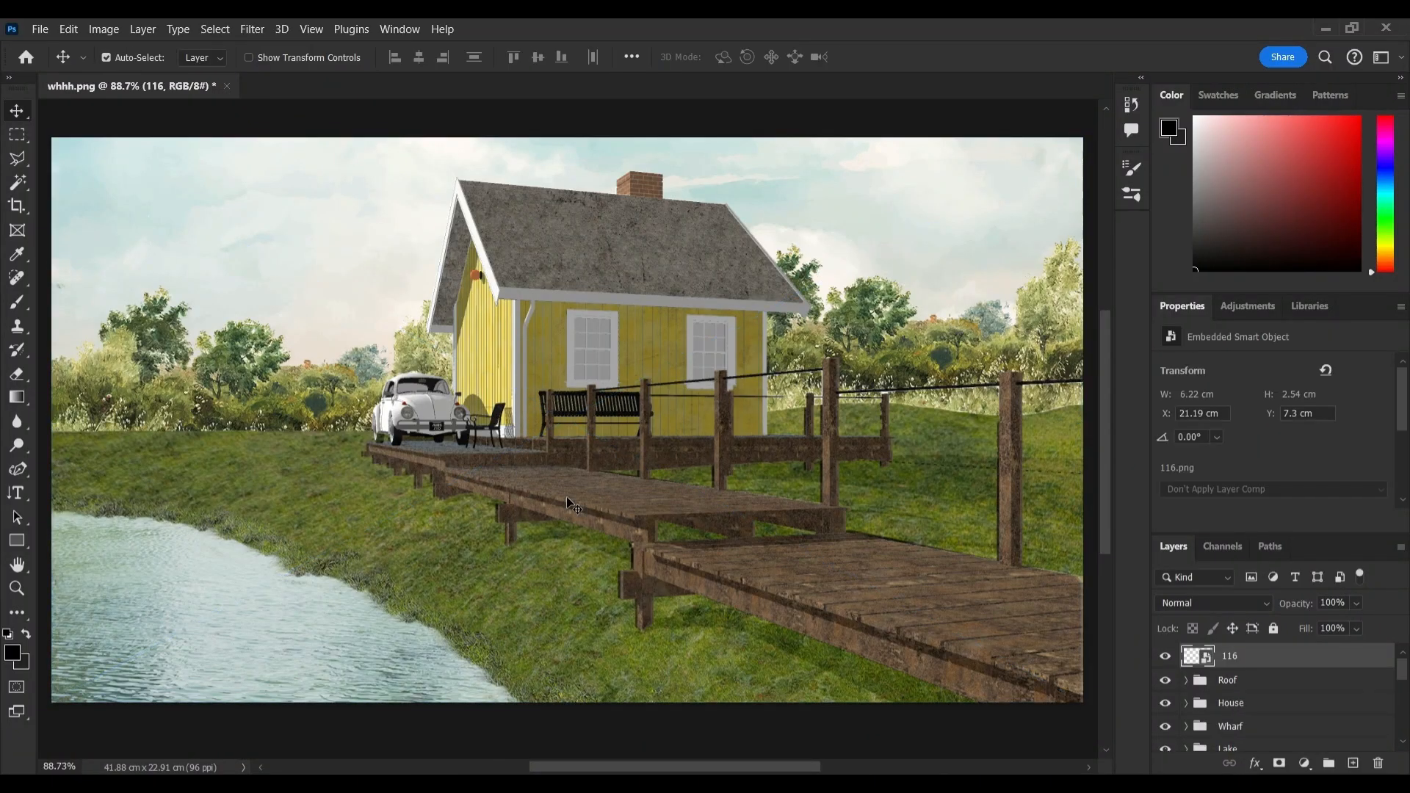
Place the michael-48yI_ZyzuLo-unsplash image from the NEW folder and clip it to the 116 layer.
key("alt+Tab")
left_click(86, 164)
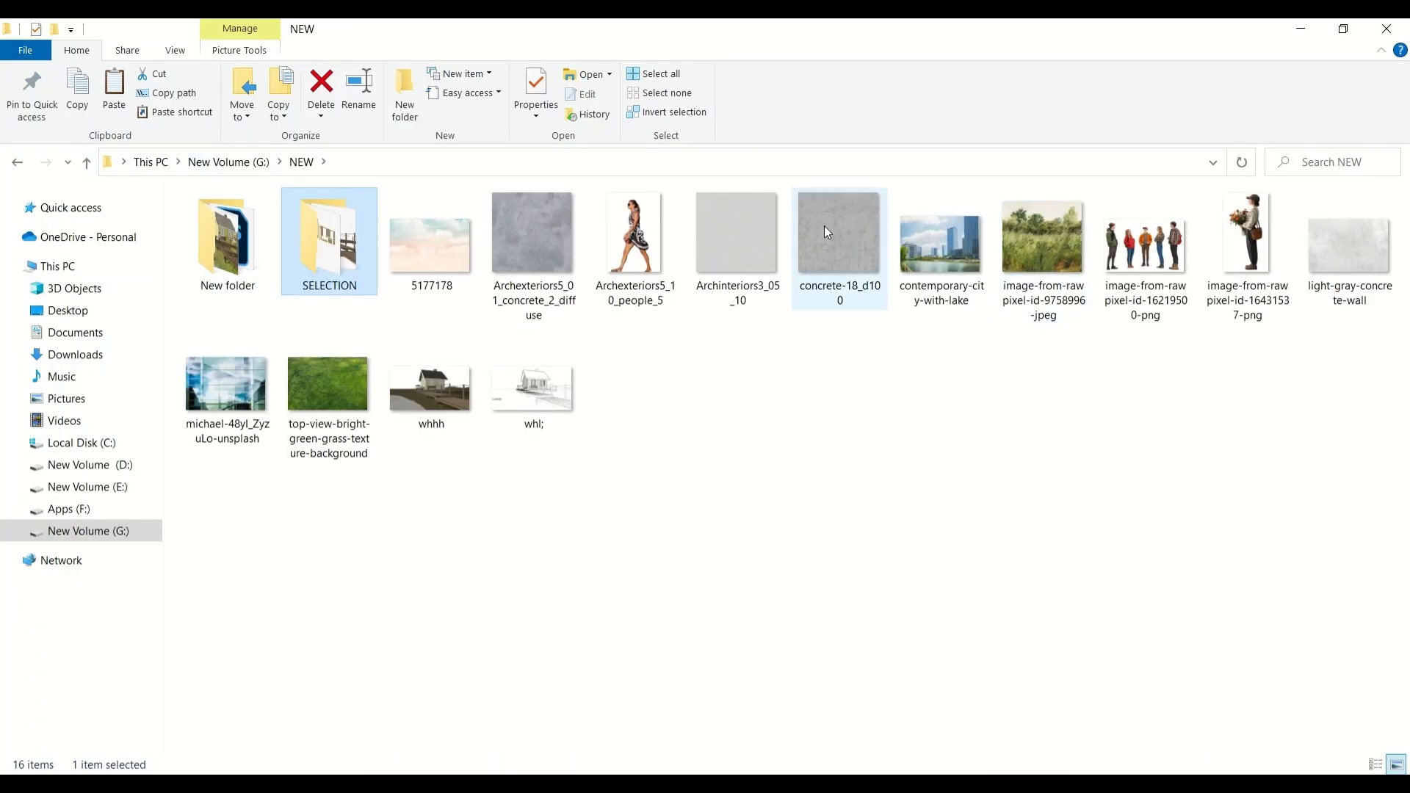
left_click_drag(253, 364, 702, 316)
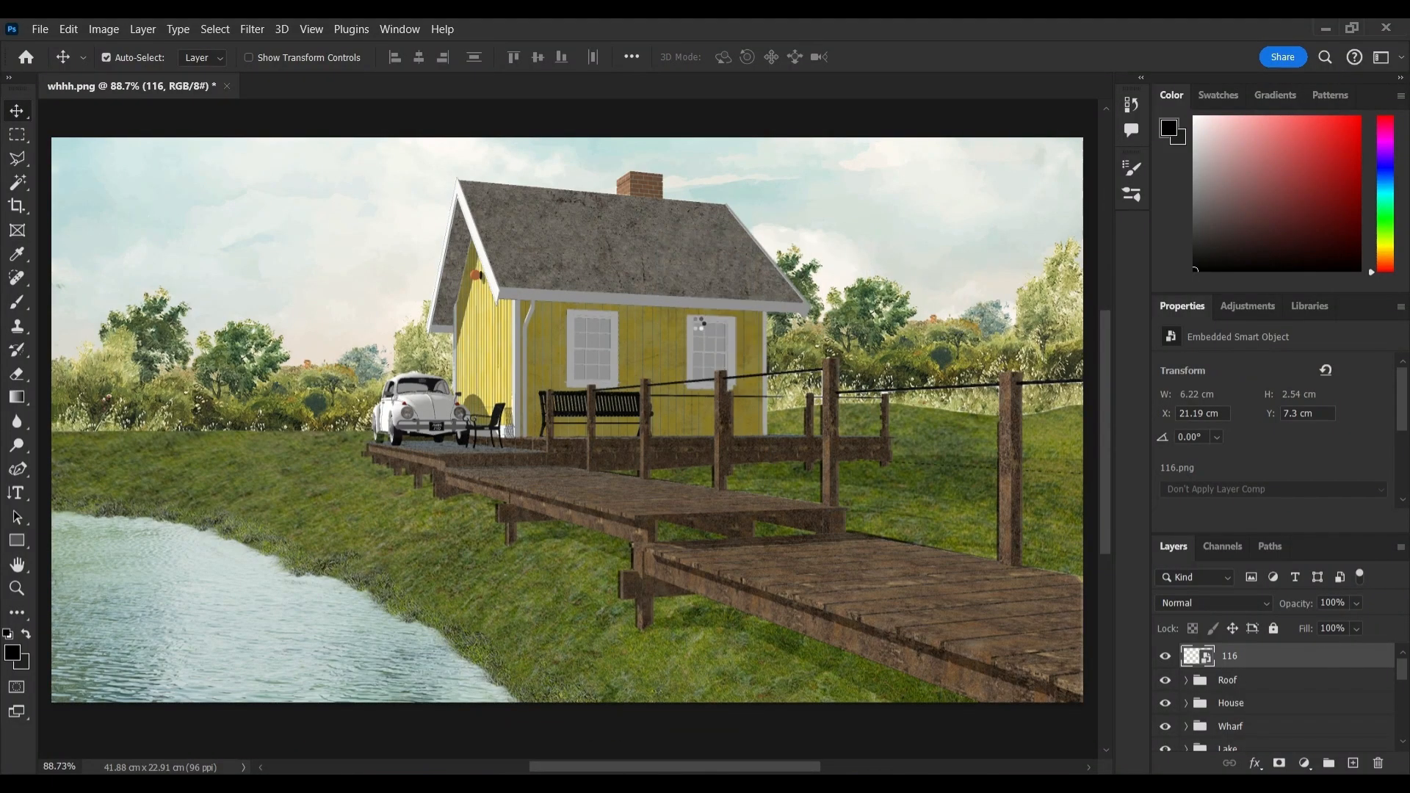
key("Return")
right_click(1243, 660)
left_click(1151, 455)
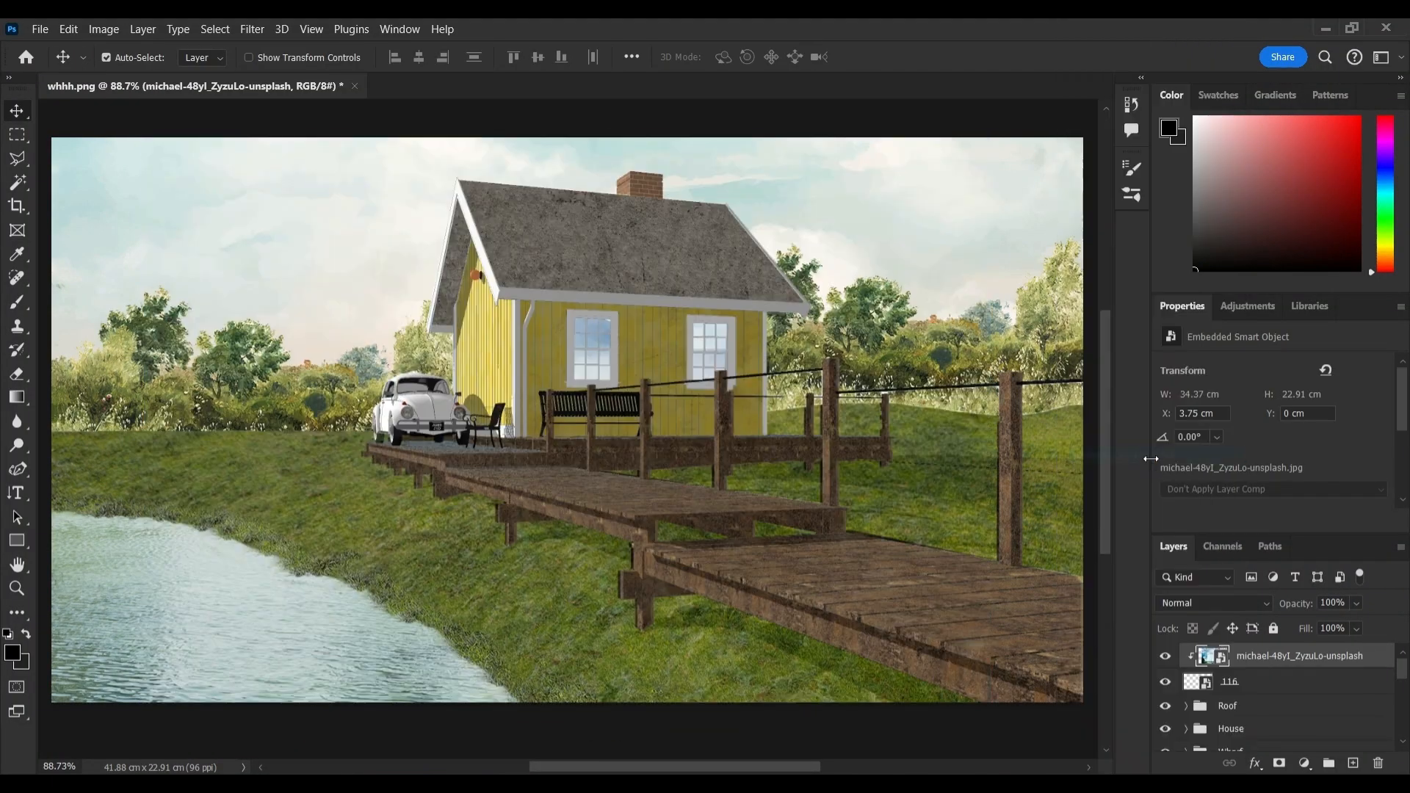
Scale the clipped sky-reflection image to about 12.9 × 8.6 cm and position it over the two house windows.
key("ctrl+t")
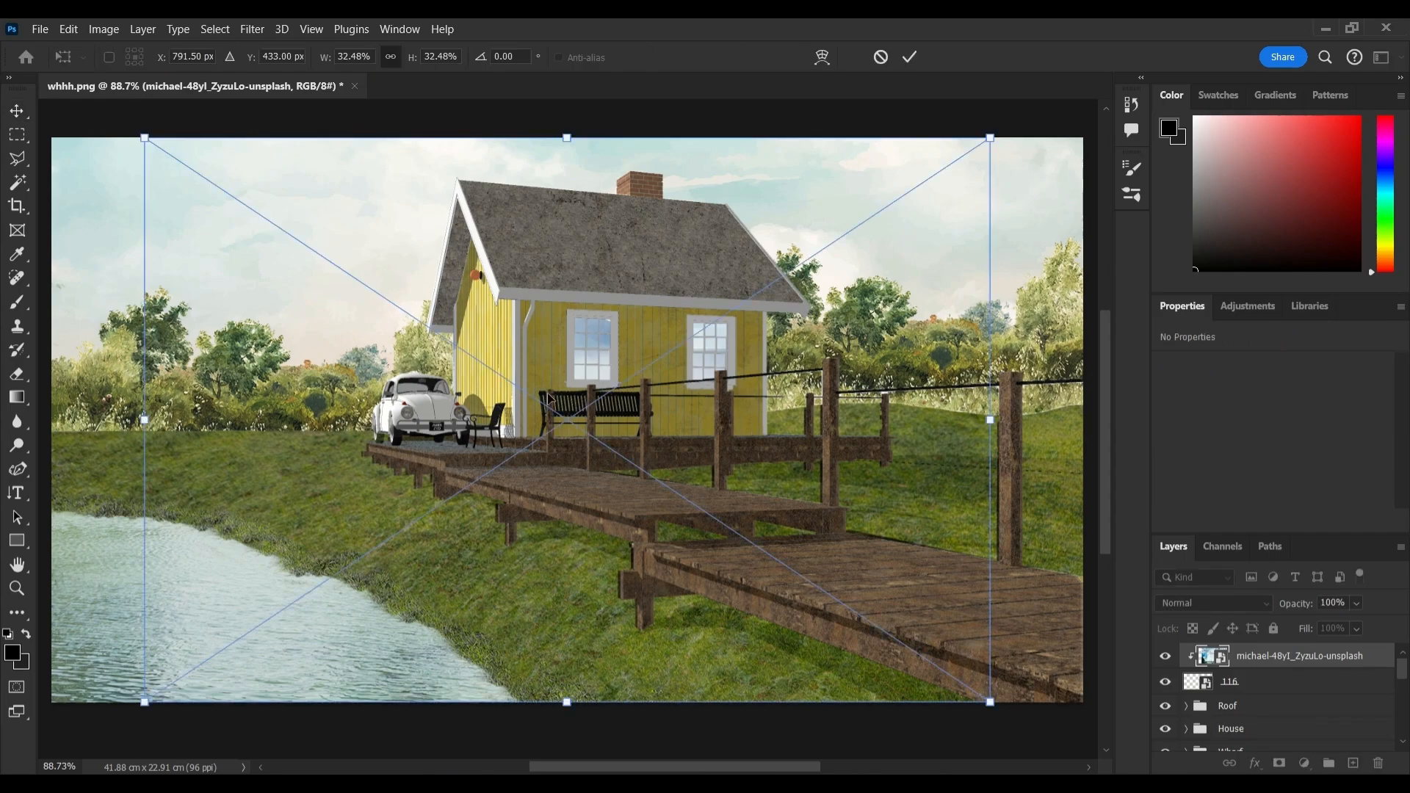
left_click_drag(145, 419, 597, 418)
left_click_drag(990, 418, 914, 419)
left_click_drag(766, 444, 667, 383)
key("Return")
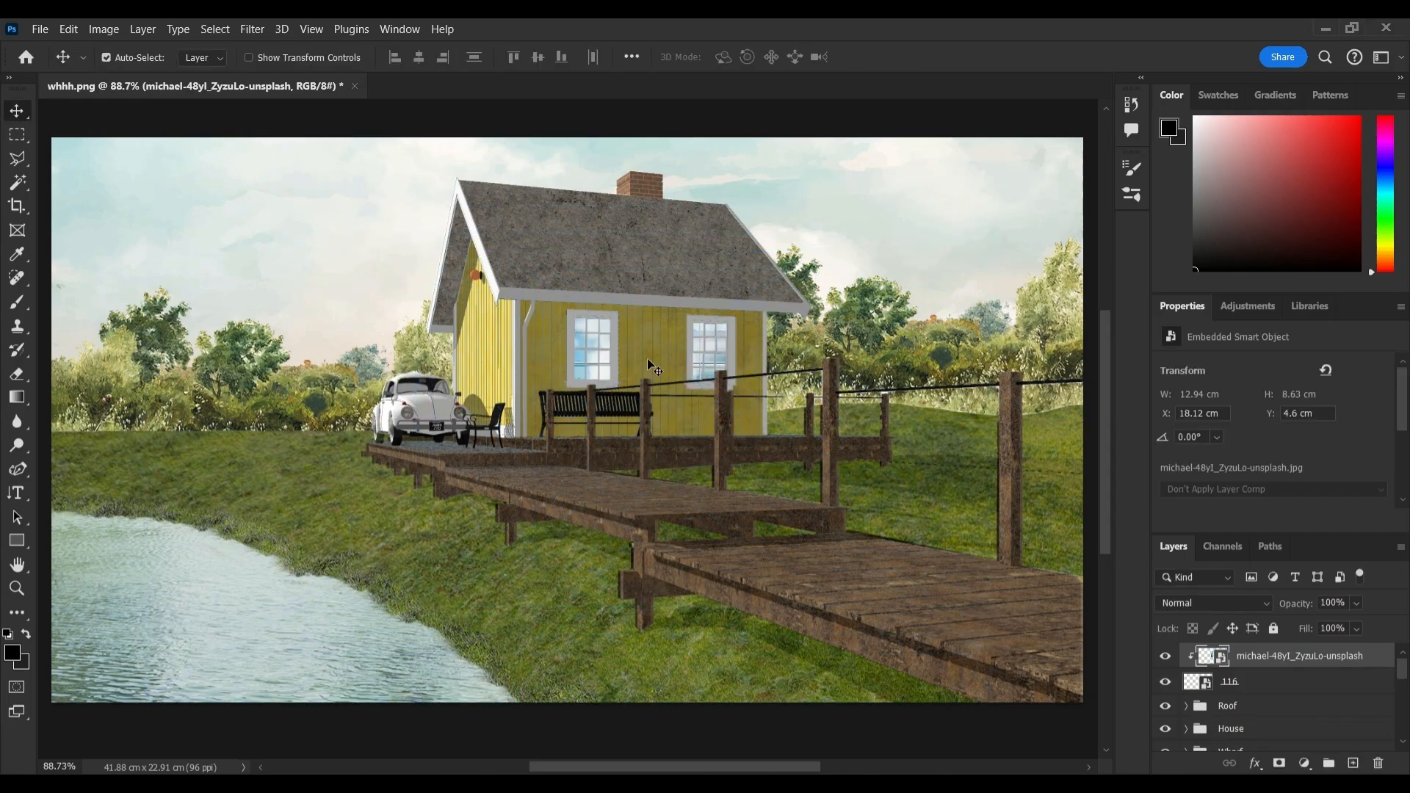
Set the sky-reflection image's blend mode to Lighten and its opacity to 68%.
left_click(1213, 603)
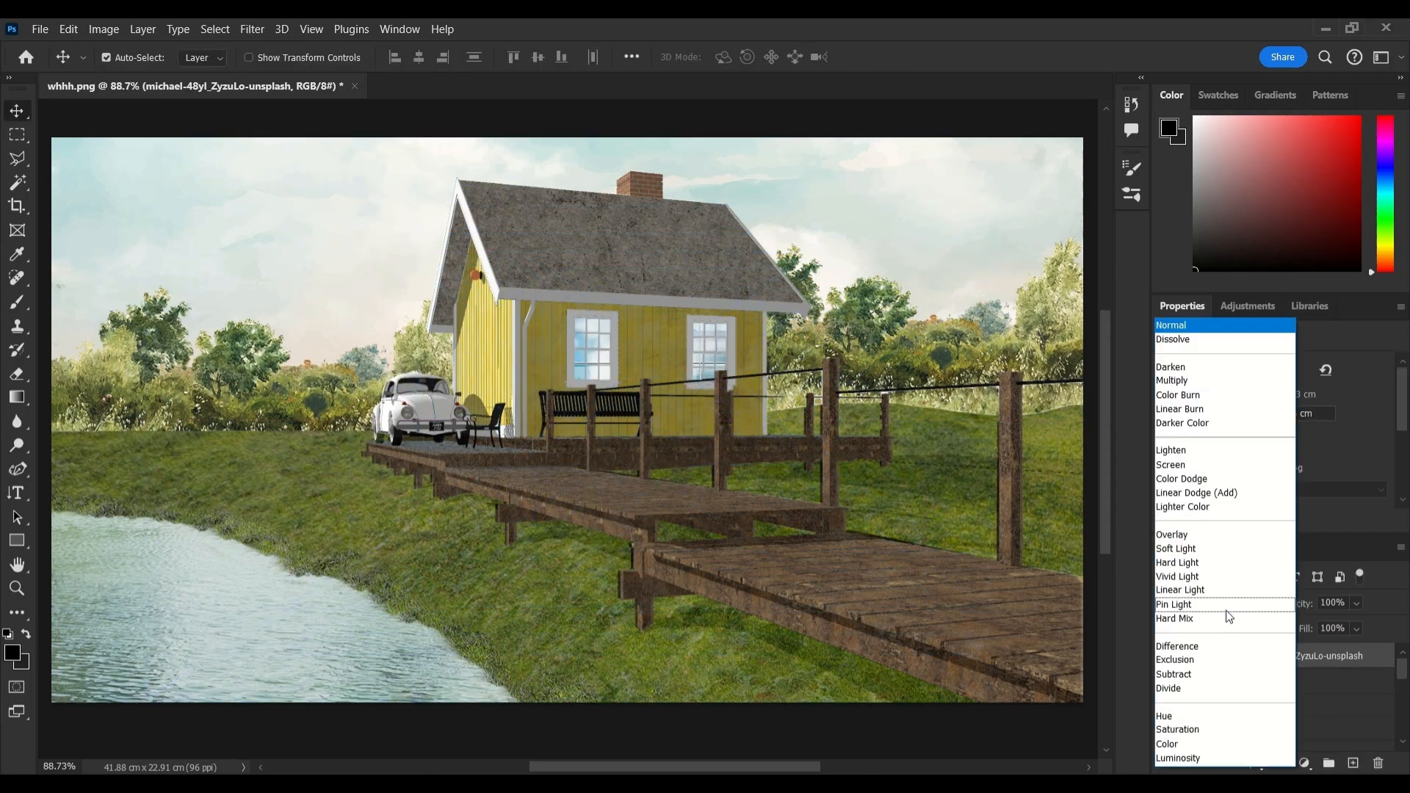
left_click(1196, 460)
left_click(1355, 604)
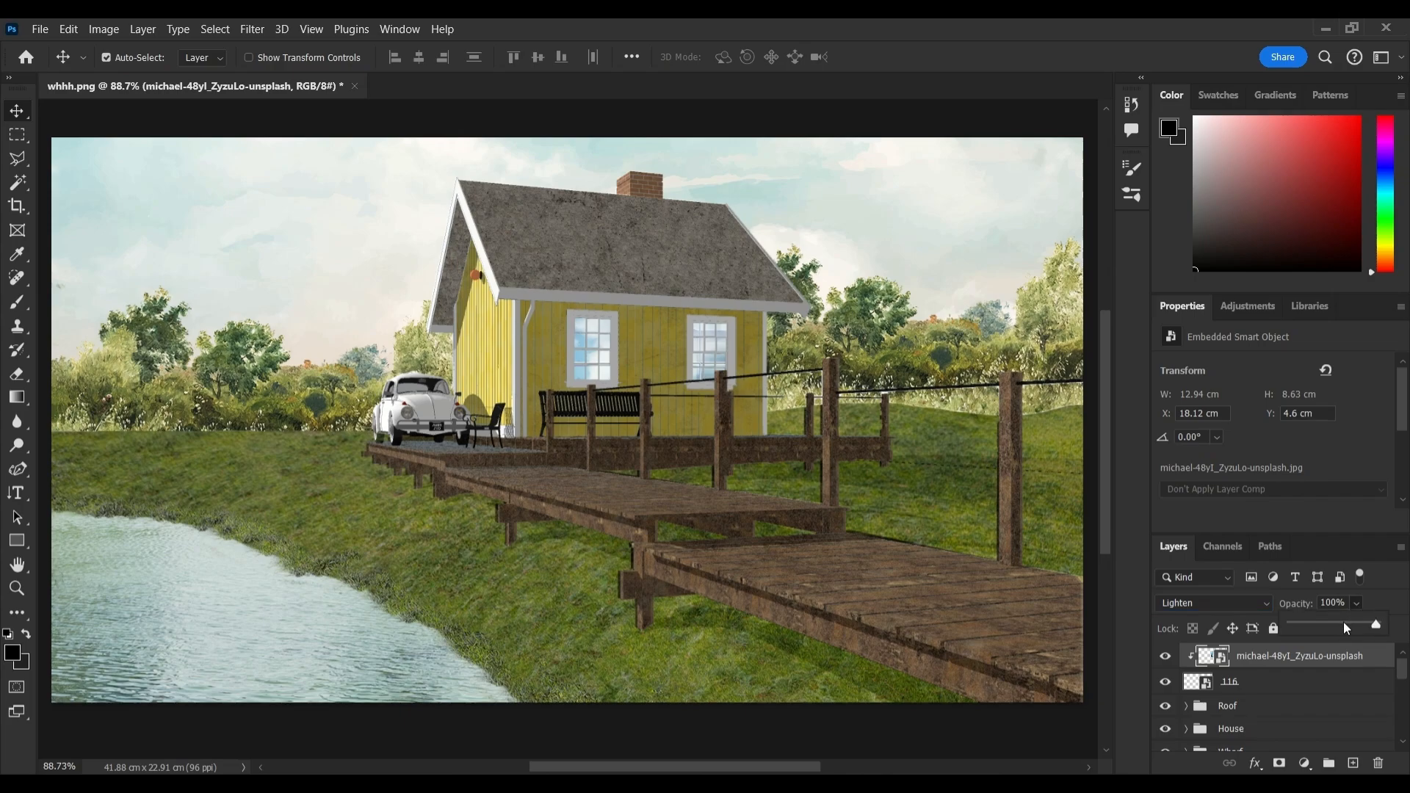
left_click_drag(1344, 623, 1350, 623)
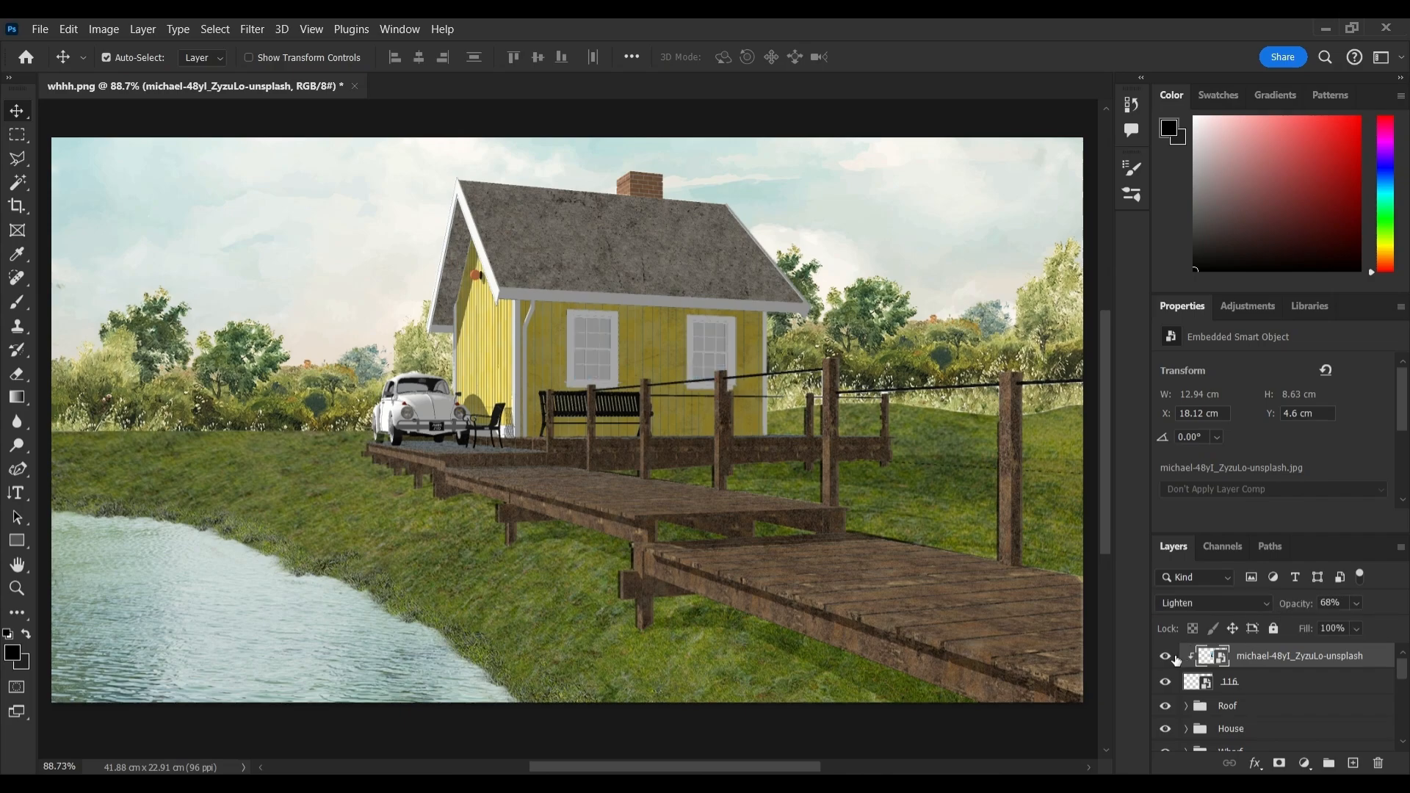
Clip a Hue/Saturation adjustment to the window reflection with saturation +52 and lightness -36.
left_click(1304, 763)
left_click(1286, 584)
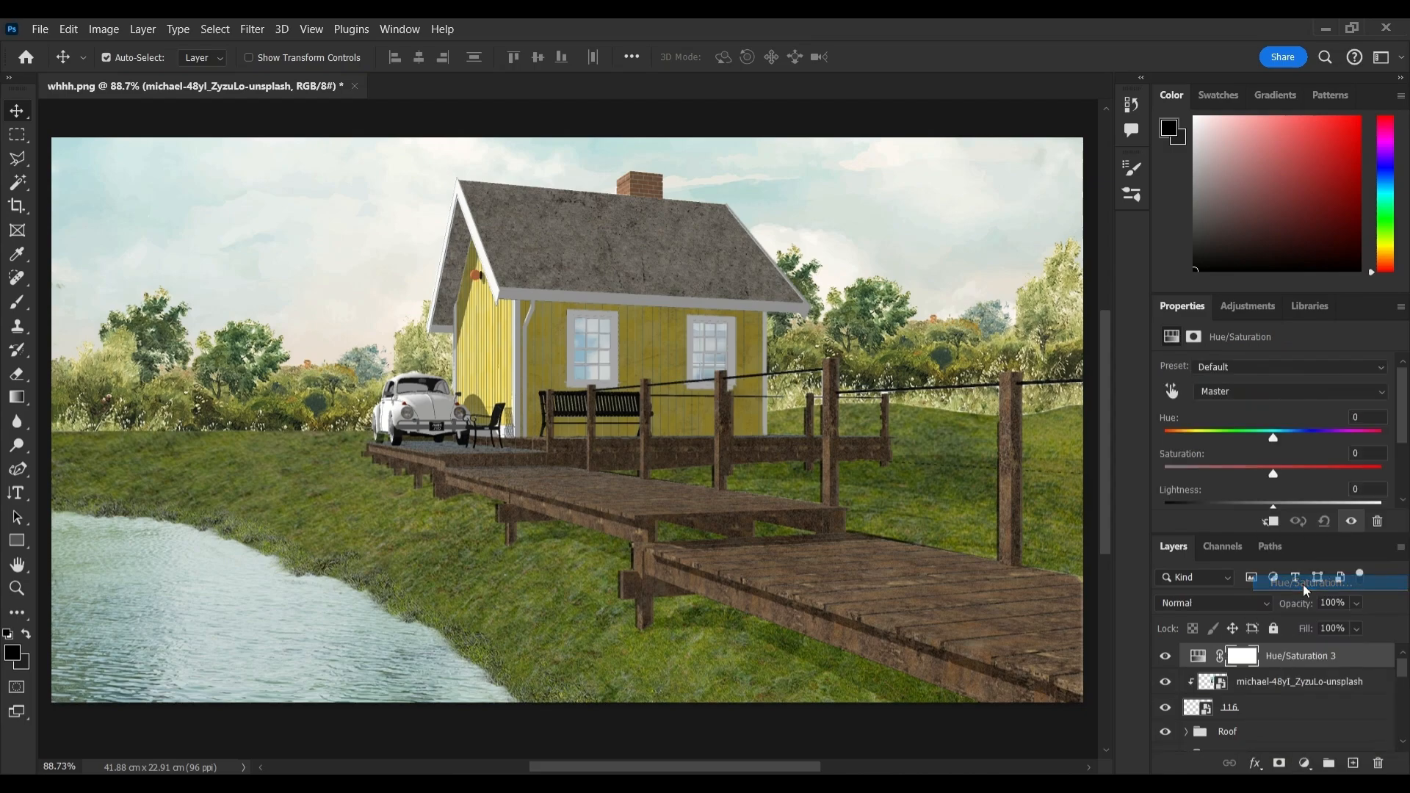
right_click(1315, 656)
left_click(1241, 410)
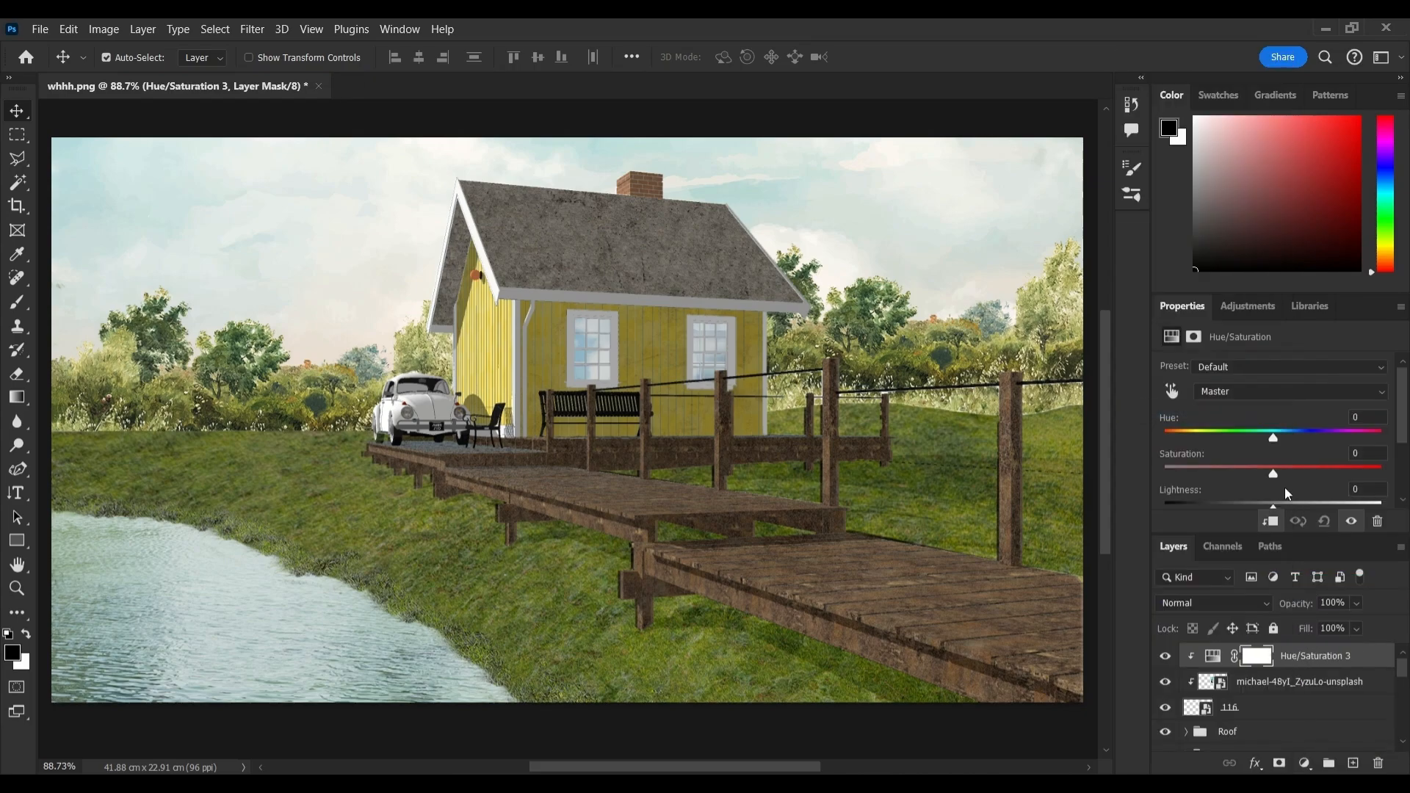
left_click_drag(1271, 439, 1235, 502)
scroll(1300, 482, "down", 1)
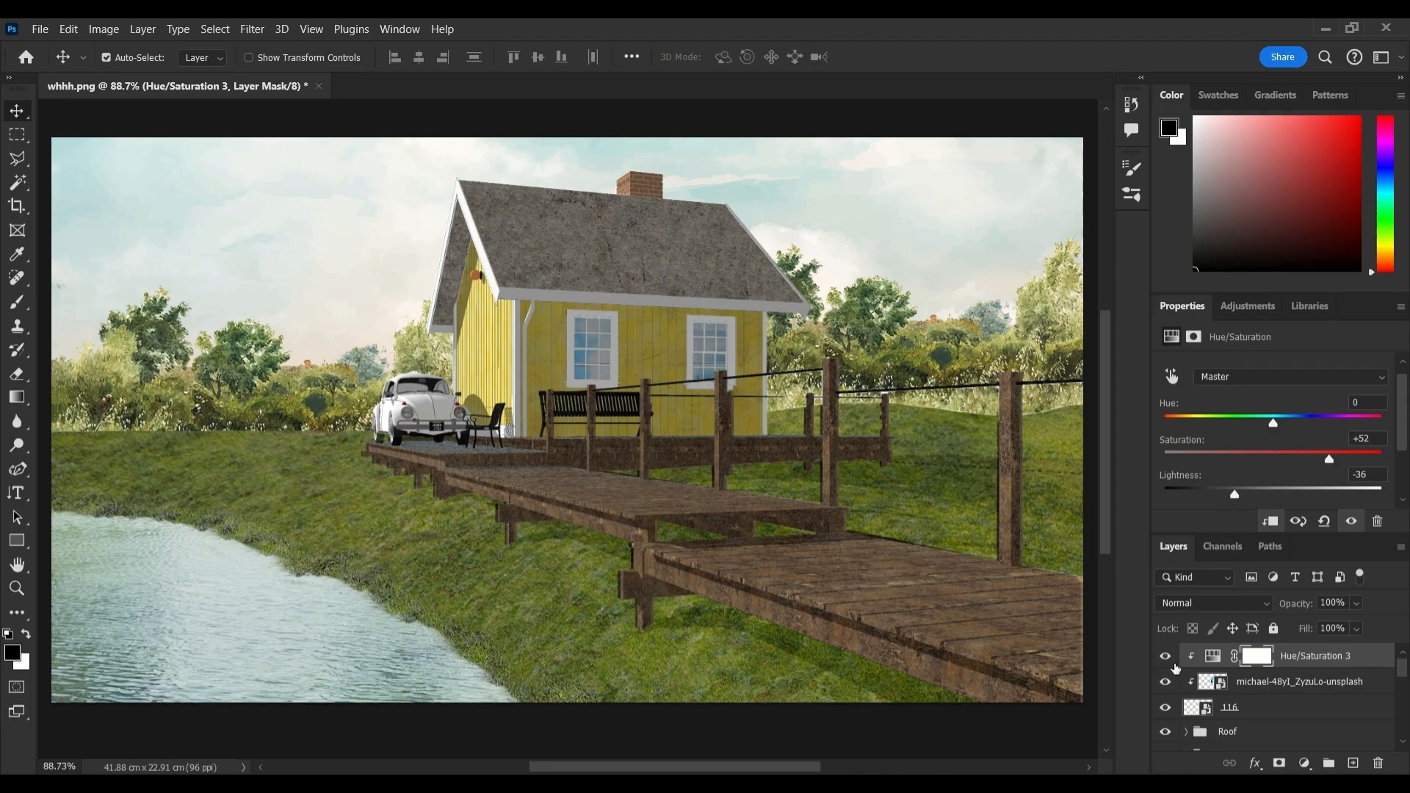
Group the Hue/Saturation adjustment, the reflection image and the 116 layer, and name the group "Windows".
left_click(1305, 659)
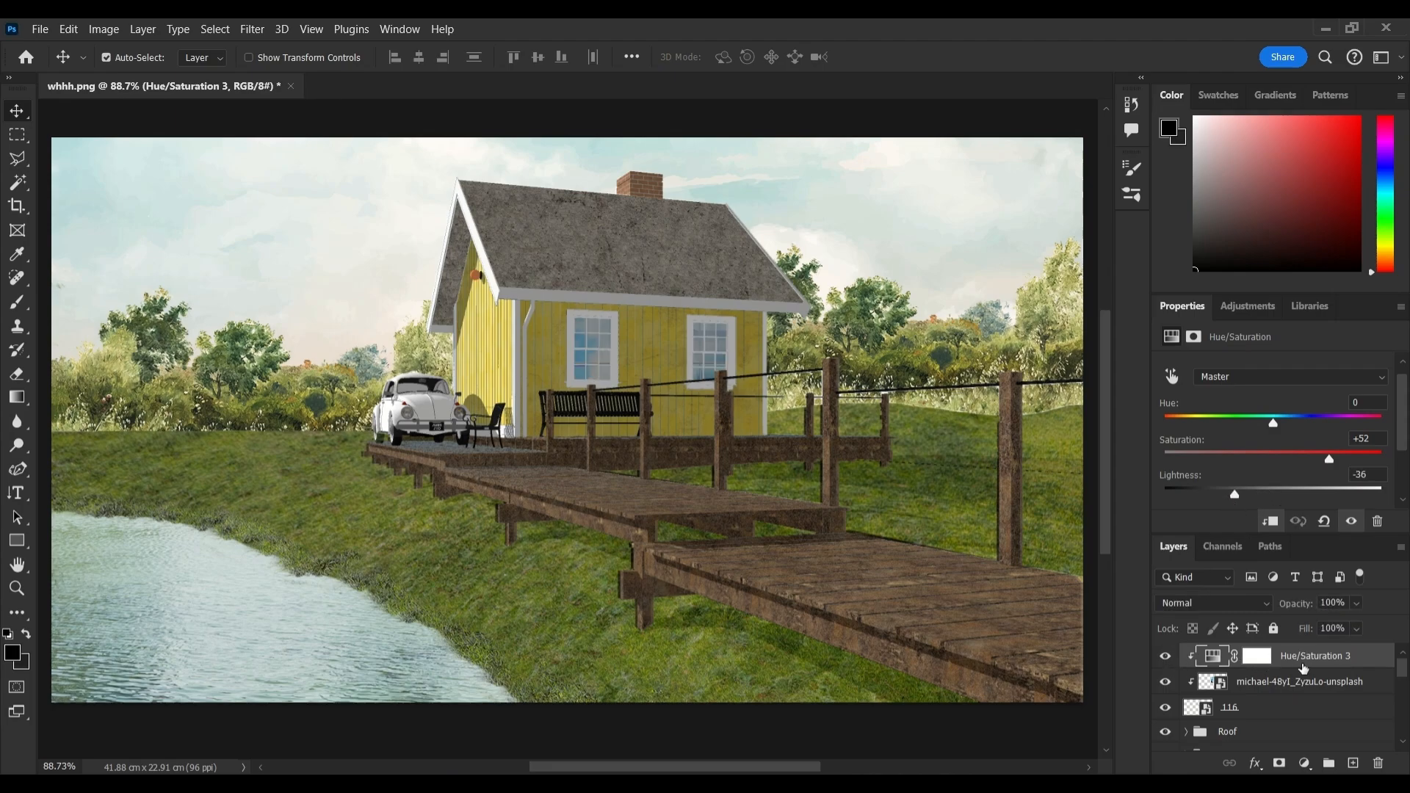
left_click(1295, 689, "ctrl")
left_click(1287, 707, "ctrl")
key("ctrl+g")
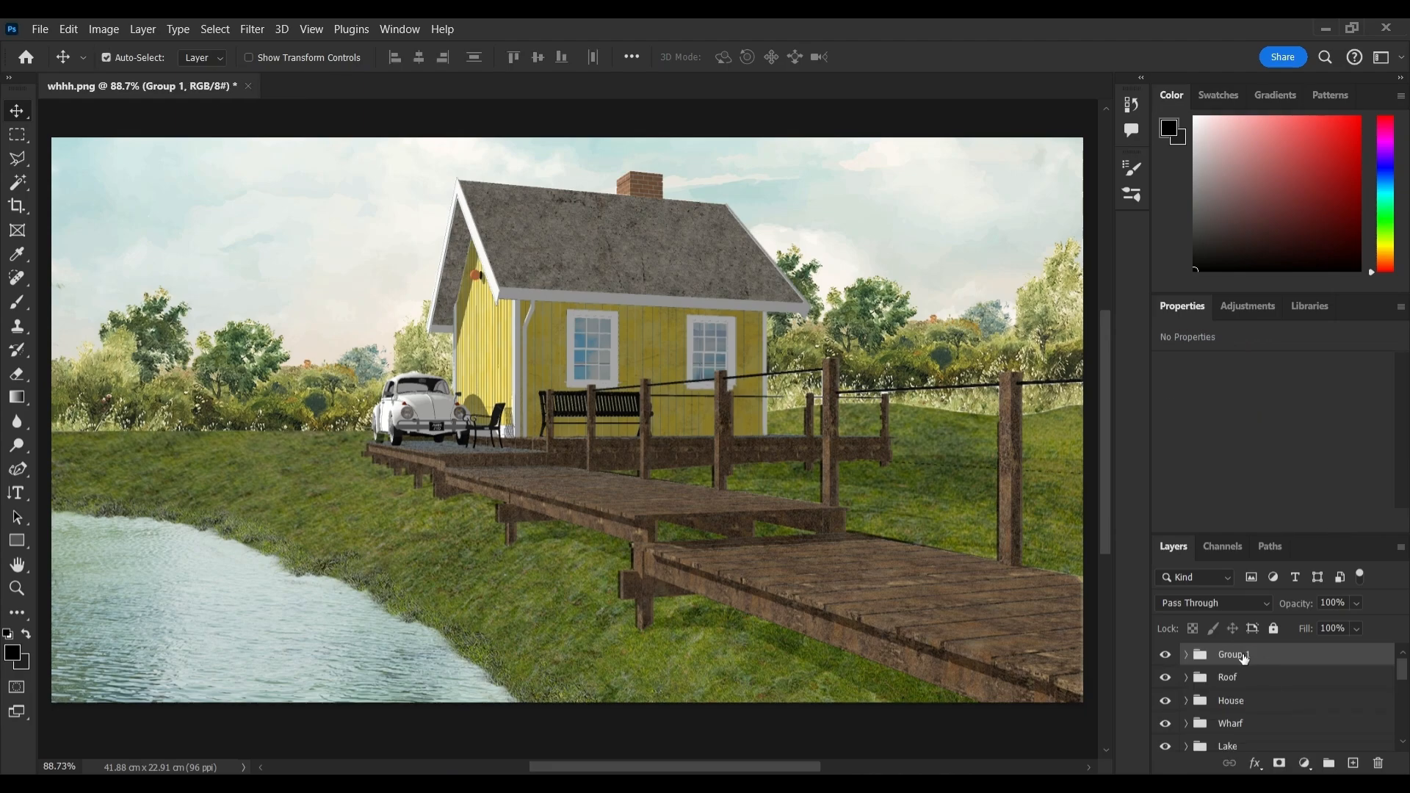
double_click(1230, 654)
type("Windows")
key("Return")
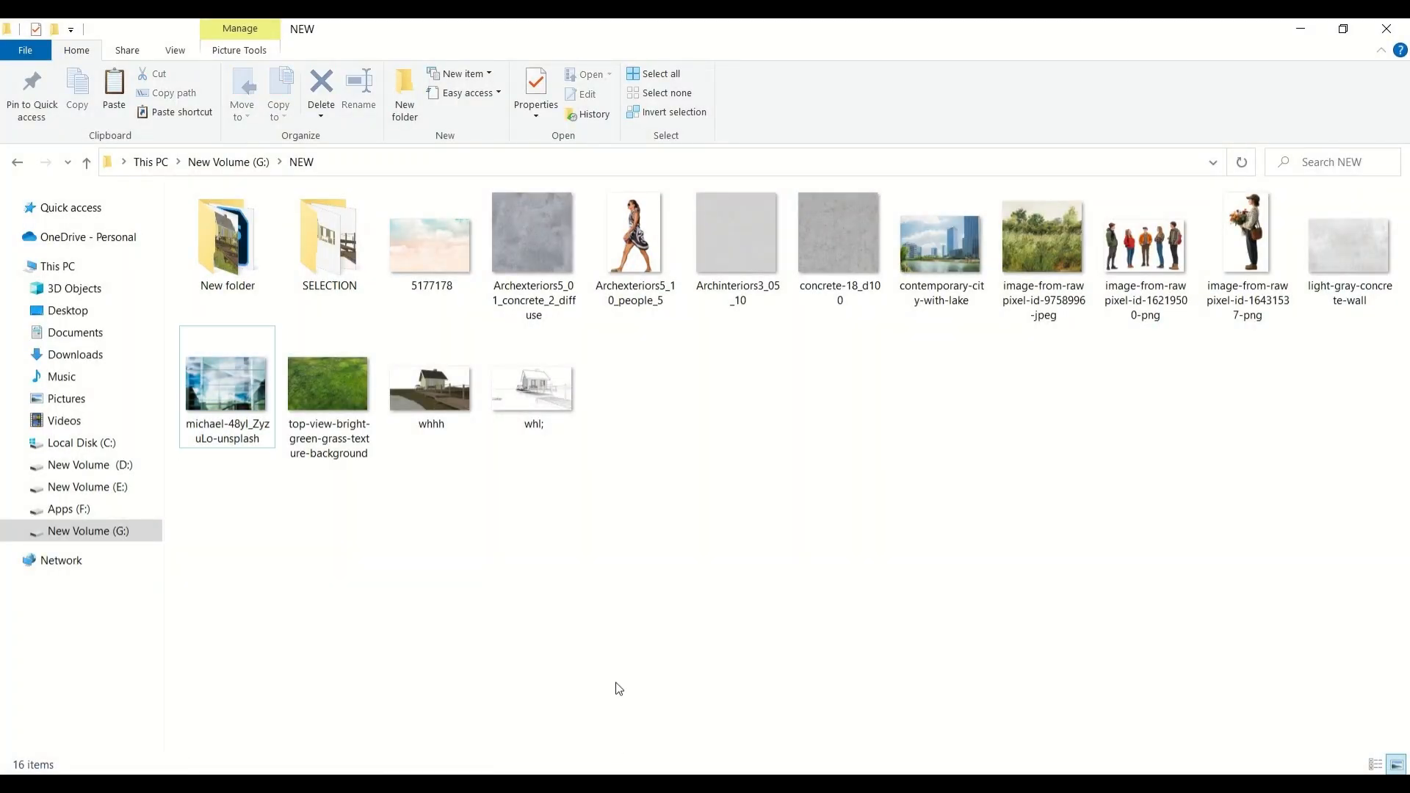
Place the 111 car cutout from the SELECTION folder and clip a muted red Solid Color fill layer to it.
double_click(360, 257)
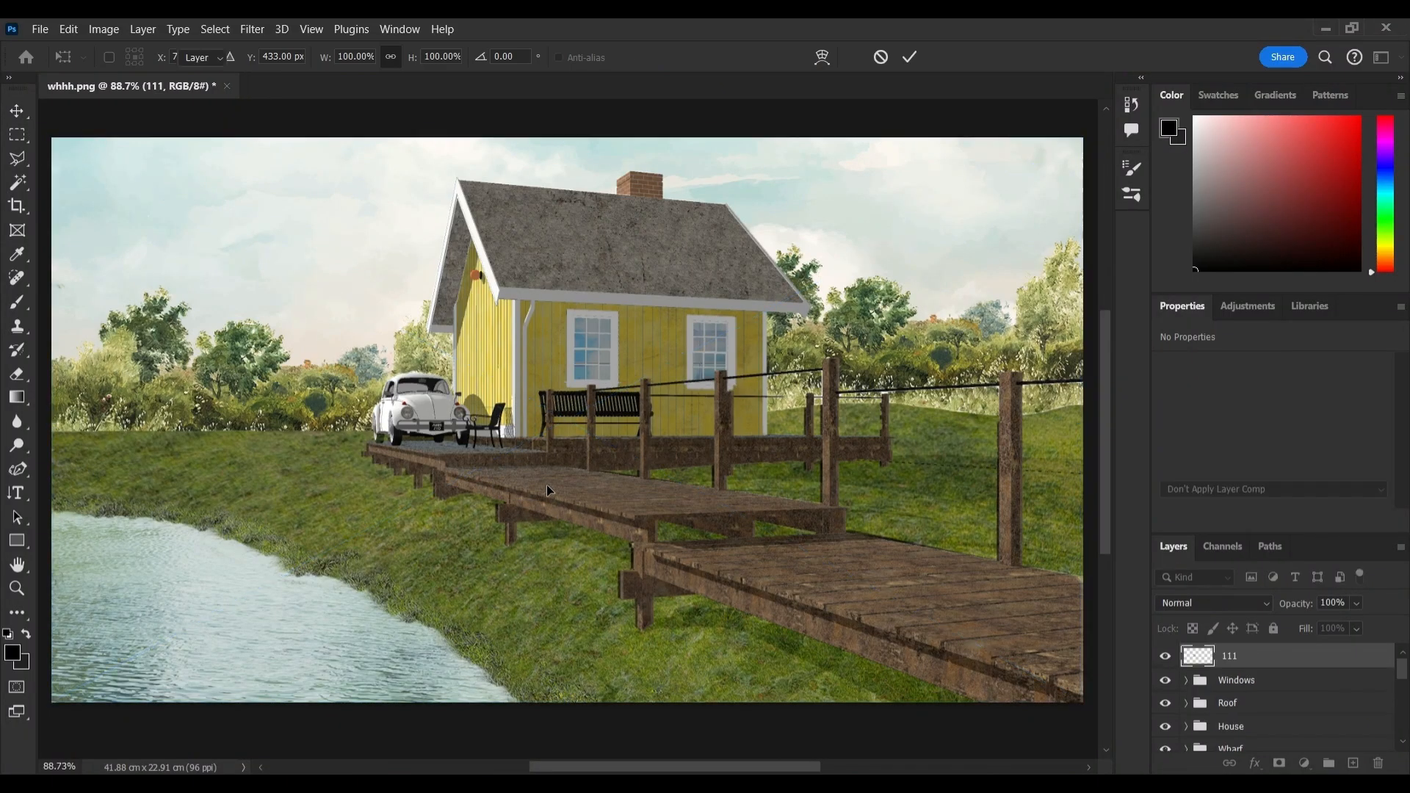
key("Return")
left_click(1304, 763)
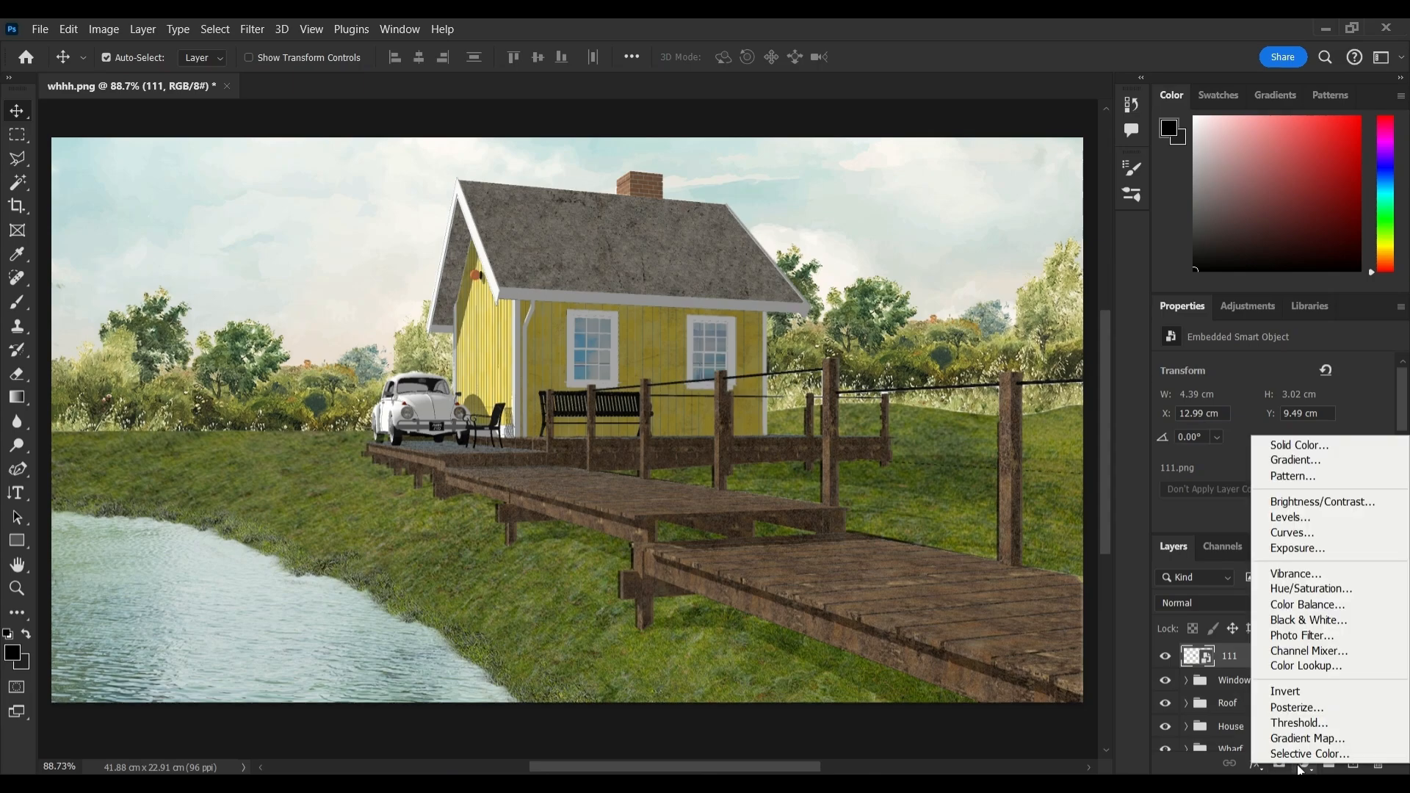
left_click(1294, 446)
left_click_drag(1012, 303, 1054, 285)
left_click(1337, 207)
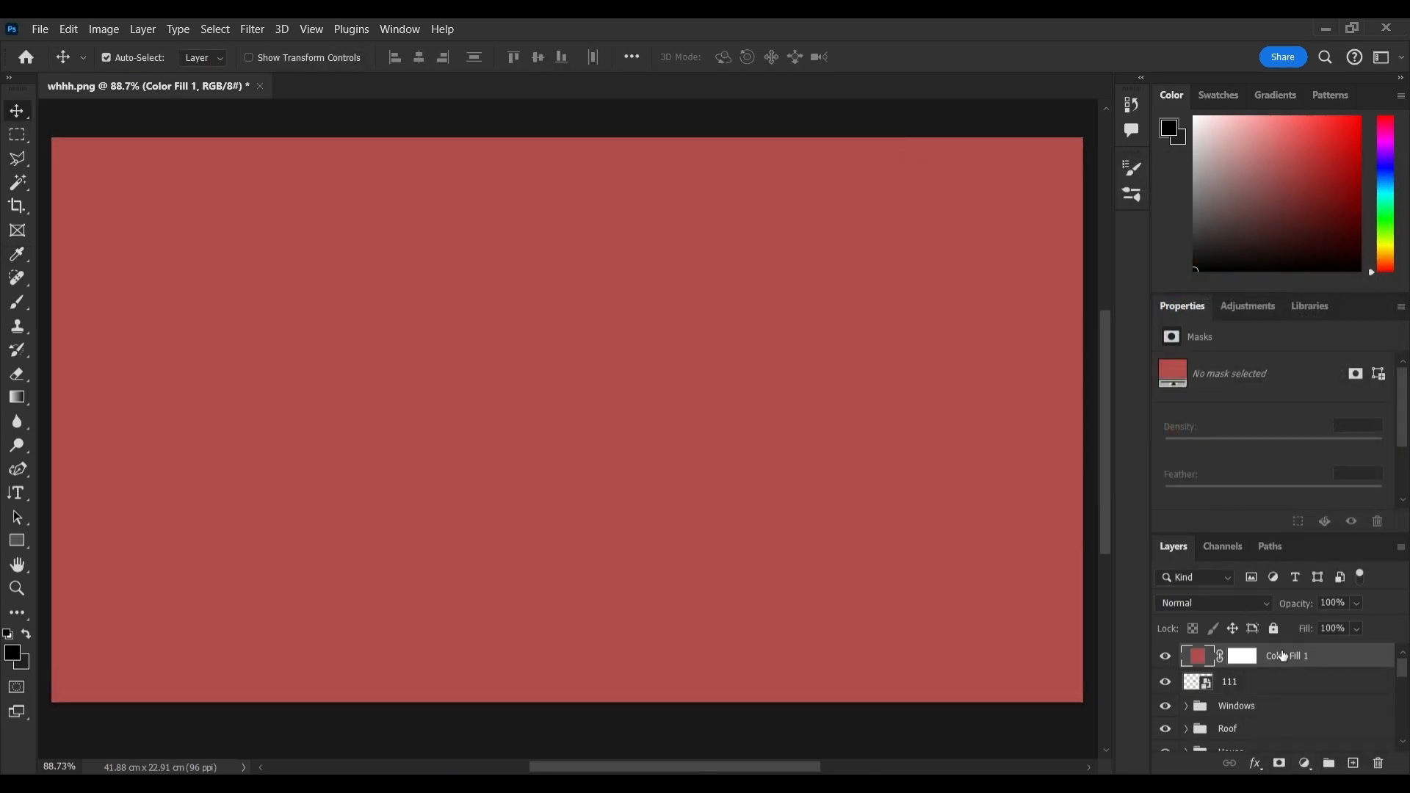
right_click(1289, 656)
left_click(1210, 405)
Set the red fill's blend mode to Color Burn and compare the car with and without it.
left_click(1208, 603)
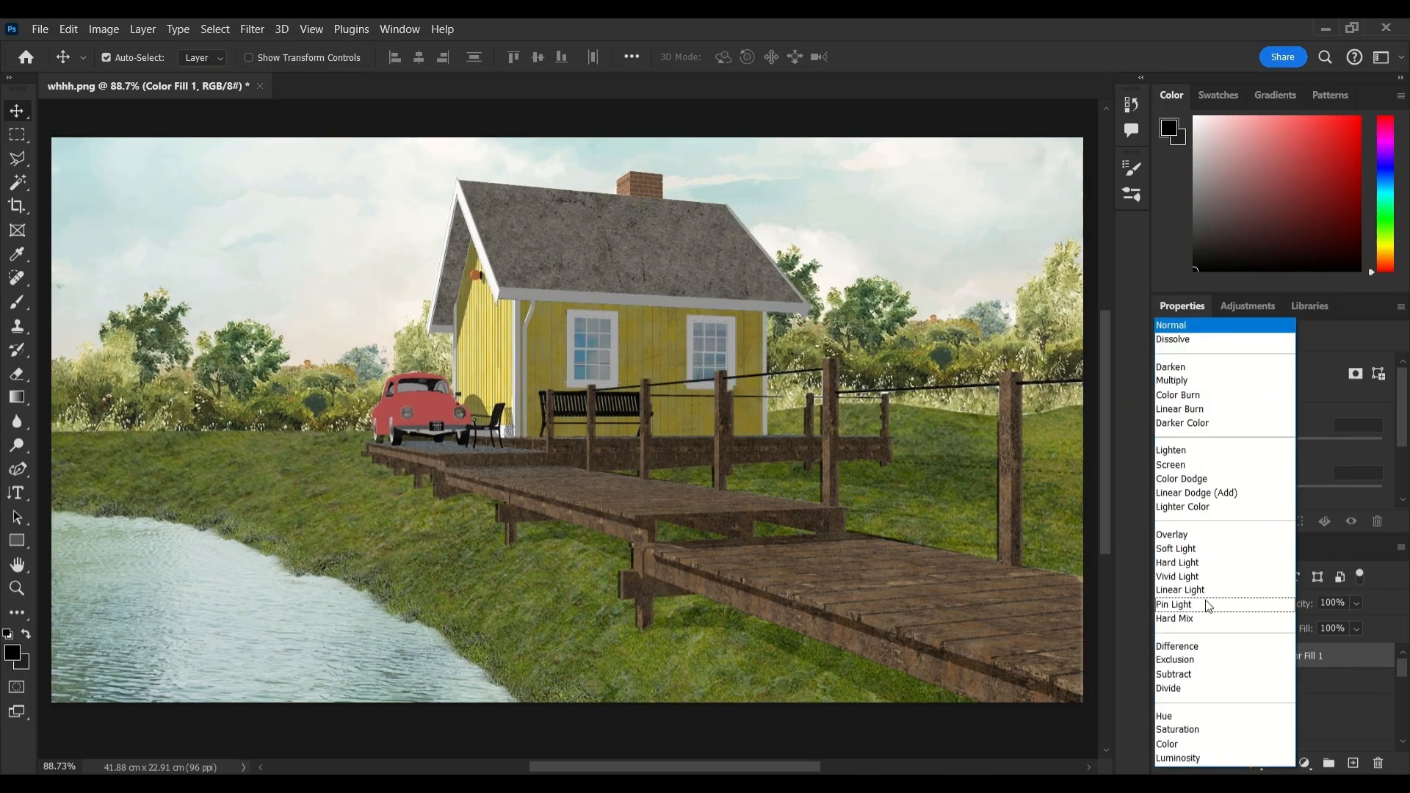
left_click(1194, 396)
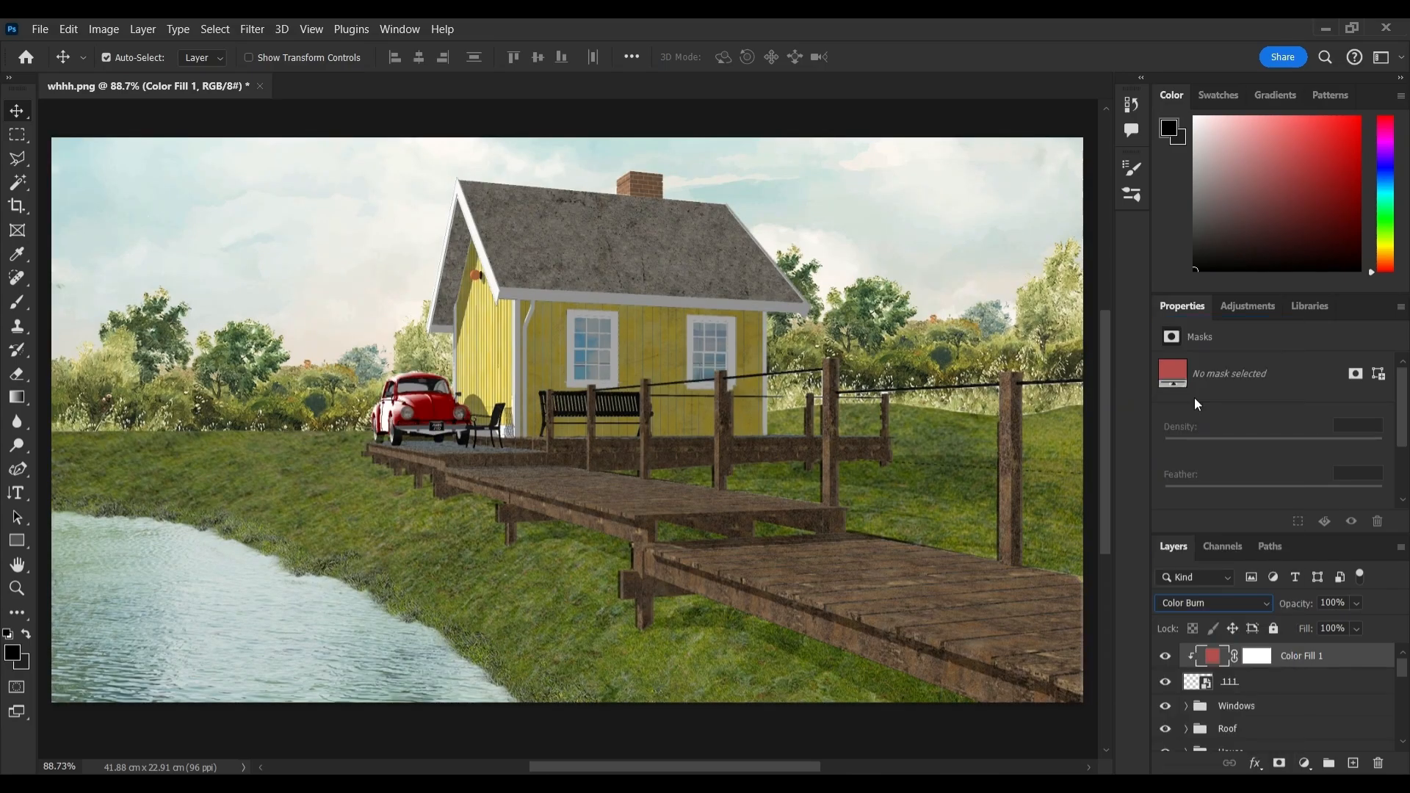
left_click(1165, 661)
left_click(1165, 663)
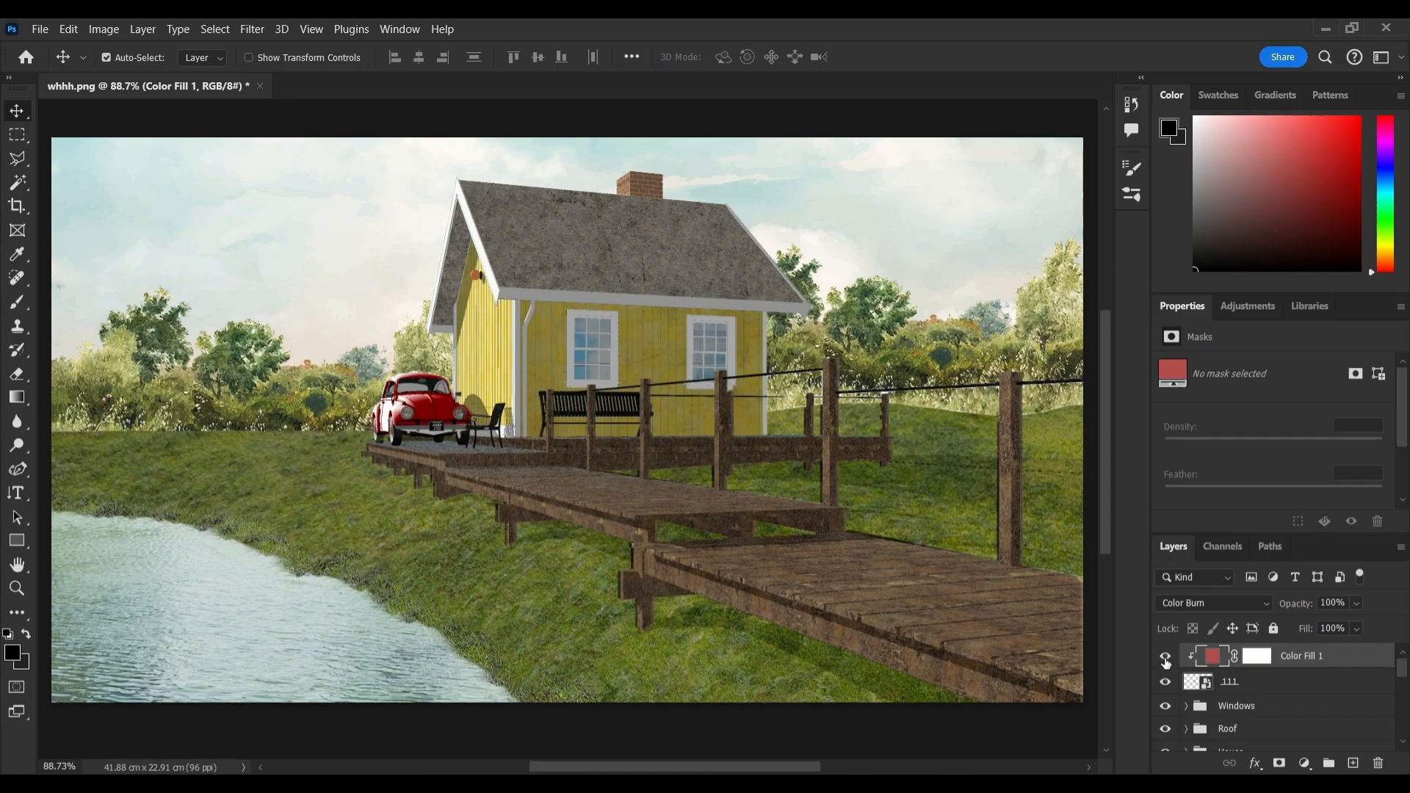
Group the color fill and 111 layers as "Car" and check the group's effect by toggling its visibility.
left_click(1253, 692, "shift")
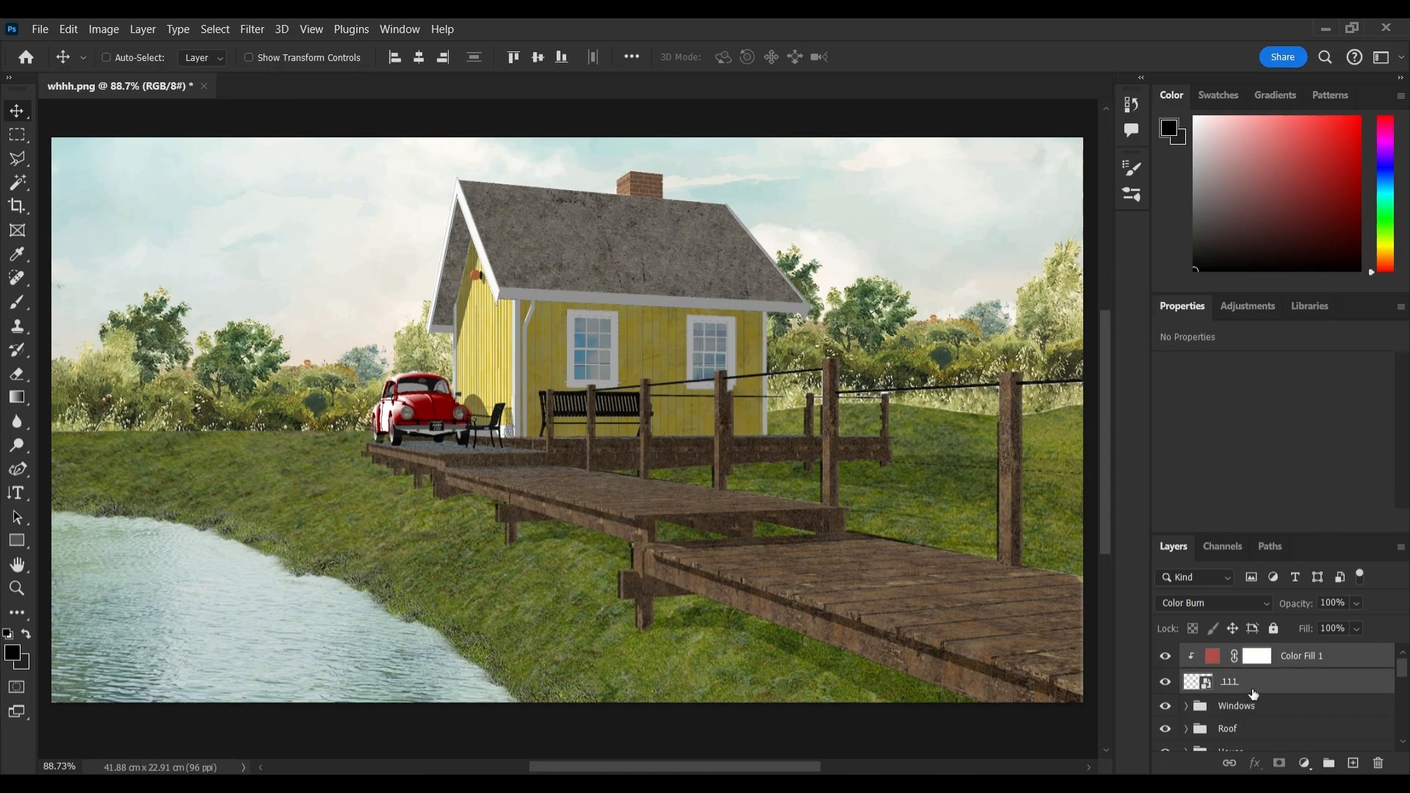
key("ctrl+g")
double_click(1232, 658)
type("Car")
key("Return")
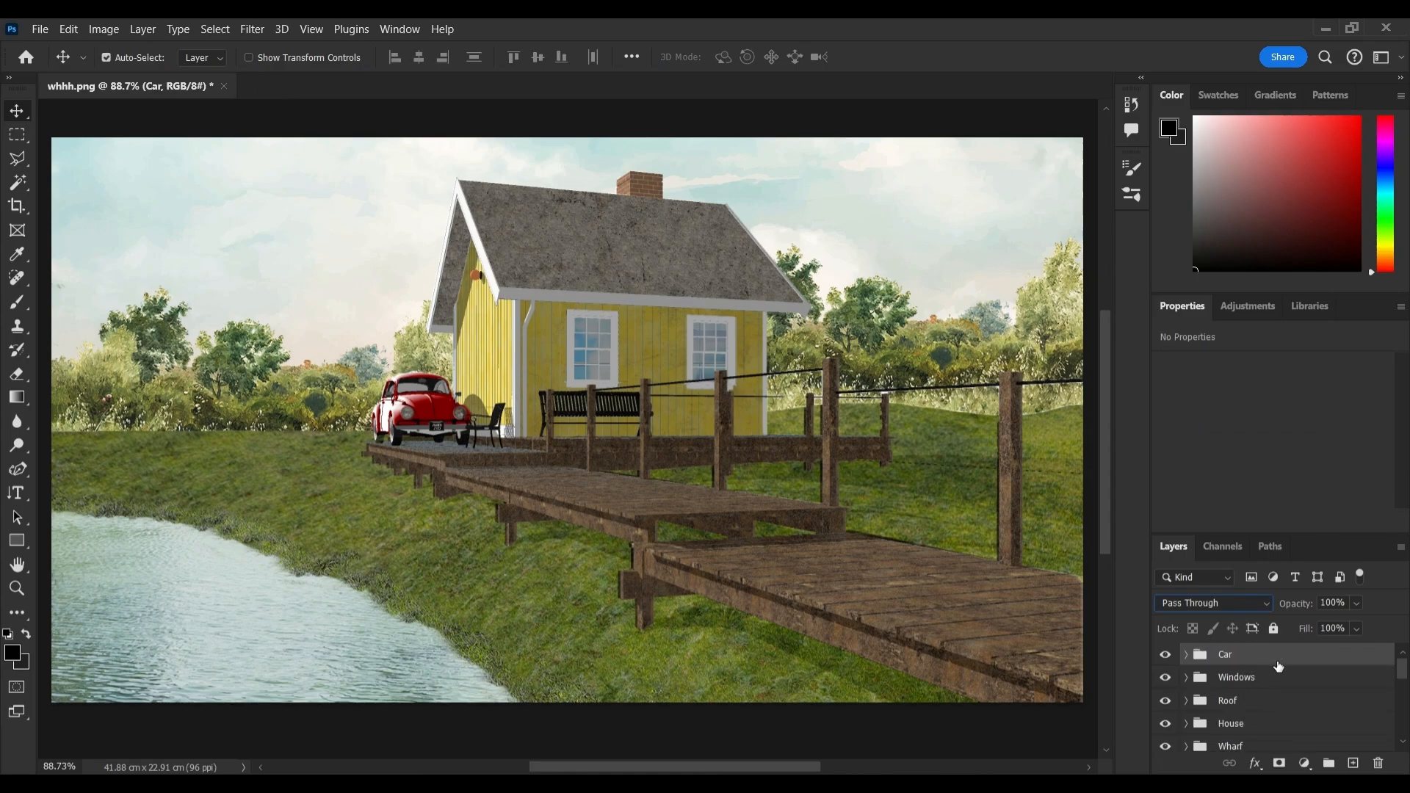
left_click(1165, 654)
left_click(1165, 654)
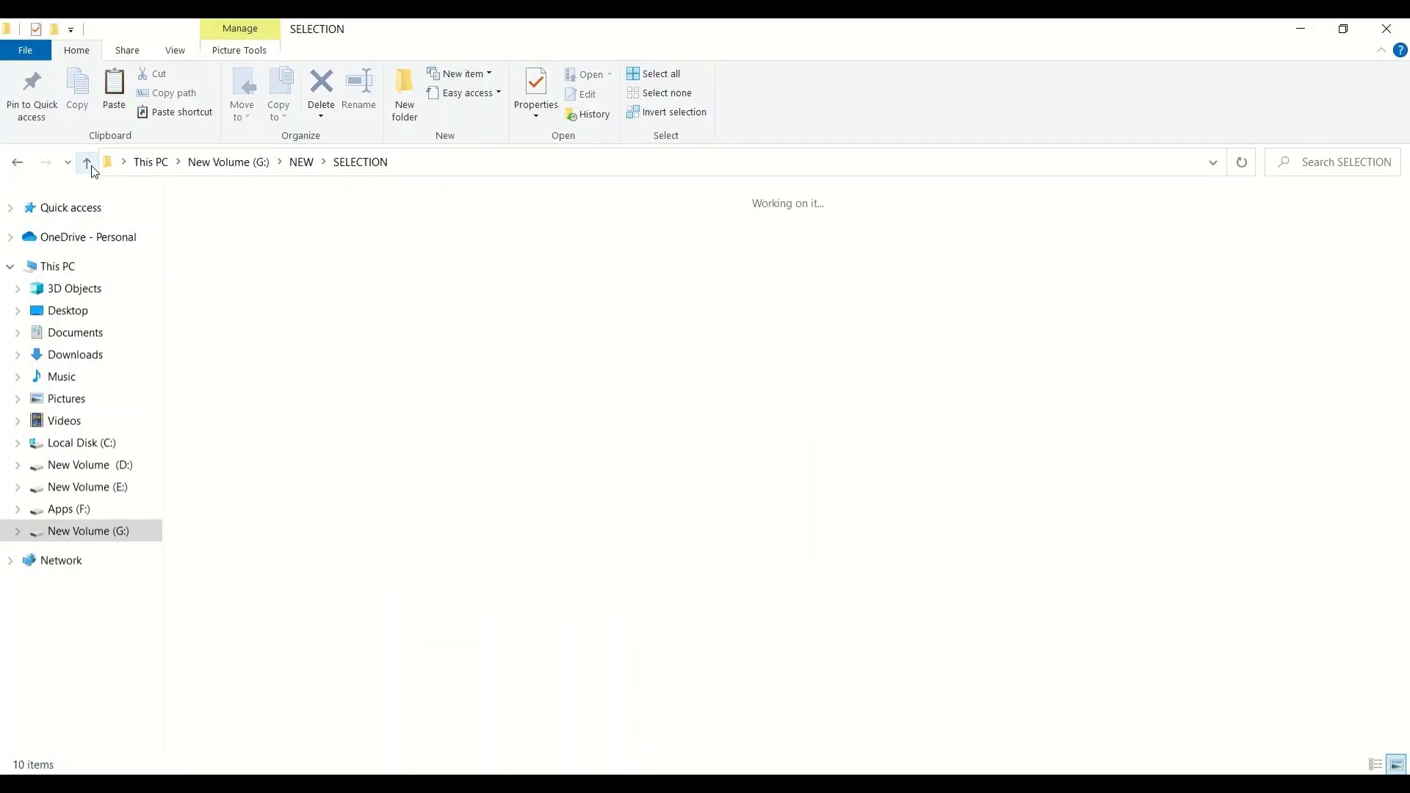
Place image-from-rawpixel-id-16431537-png from the NEW folder, flip it horizontally, and scale it to about 2.6 × 5.9 cm on the boardwalk by the bench.
left_click(87, 162)
left_click_drag(1236, 251, 615, 505)
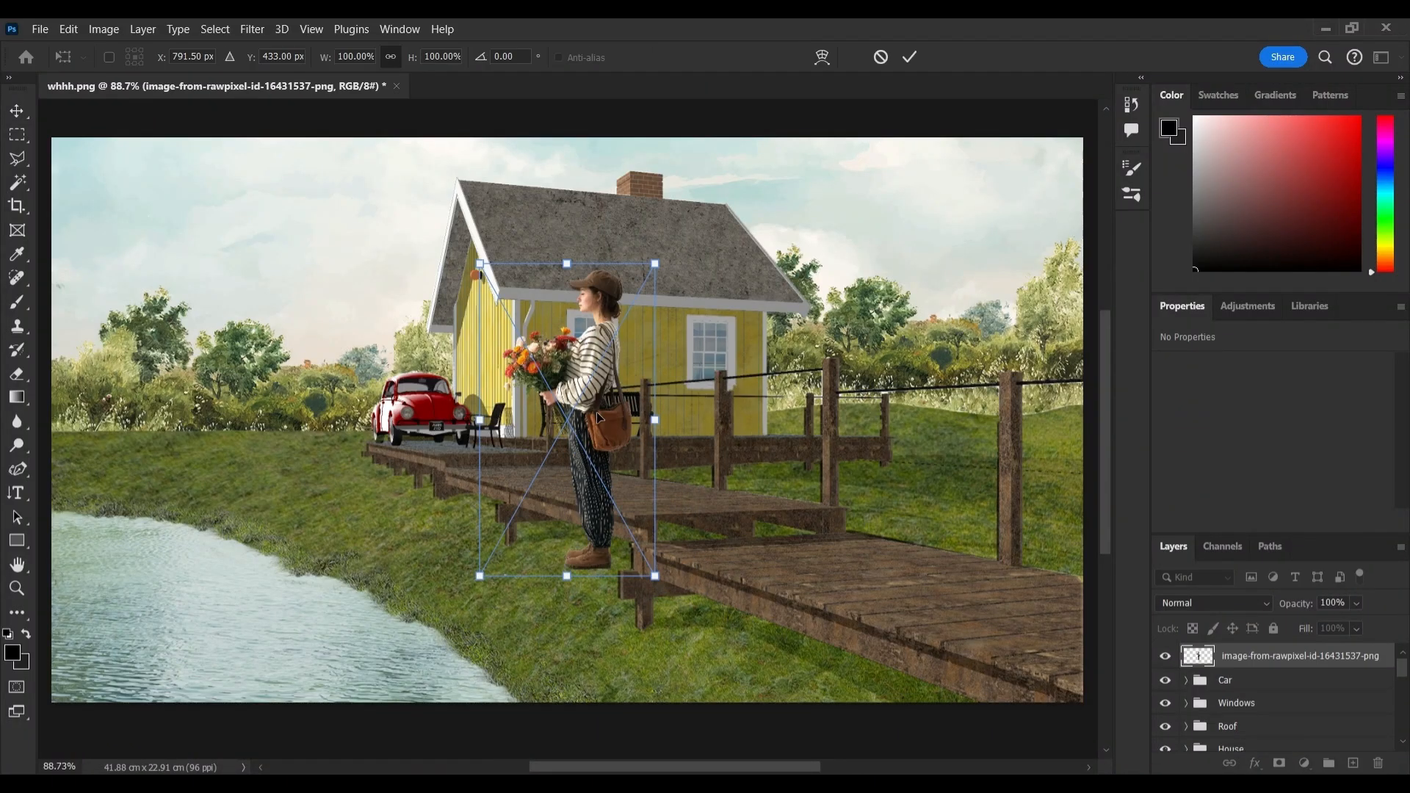
right_click(597, 507)
left_click(650, 746)
left_click_drag(541, 465, 602, 398)
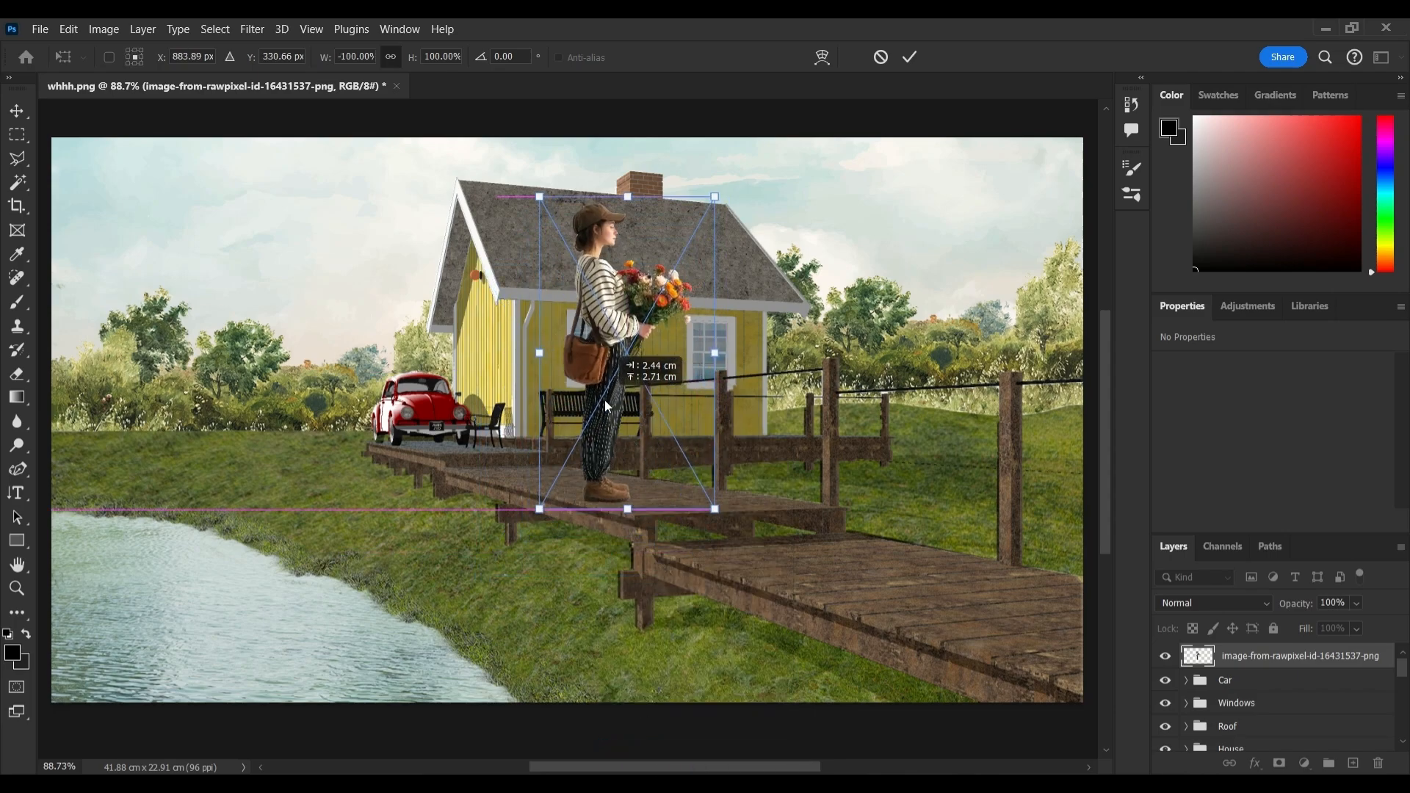
left_click_drag(627, 197, 627, 349)
left_click_drag(626, 411, 582, 399)
key("Return")
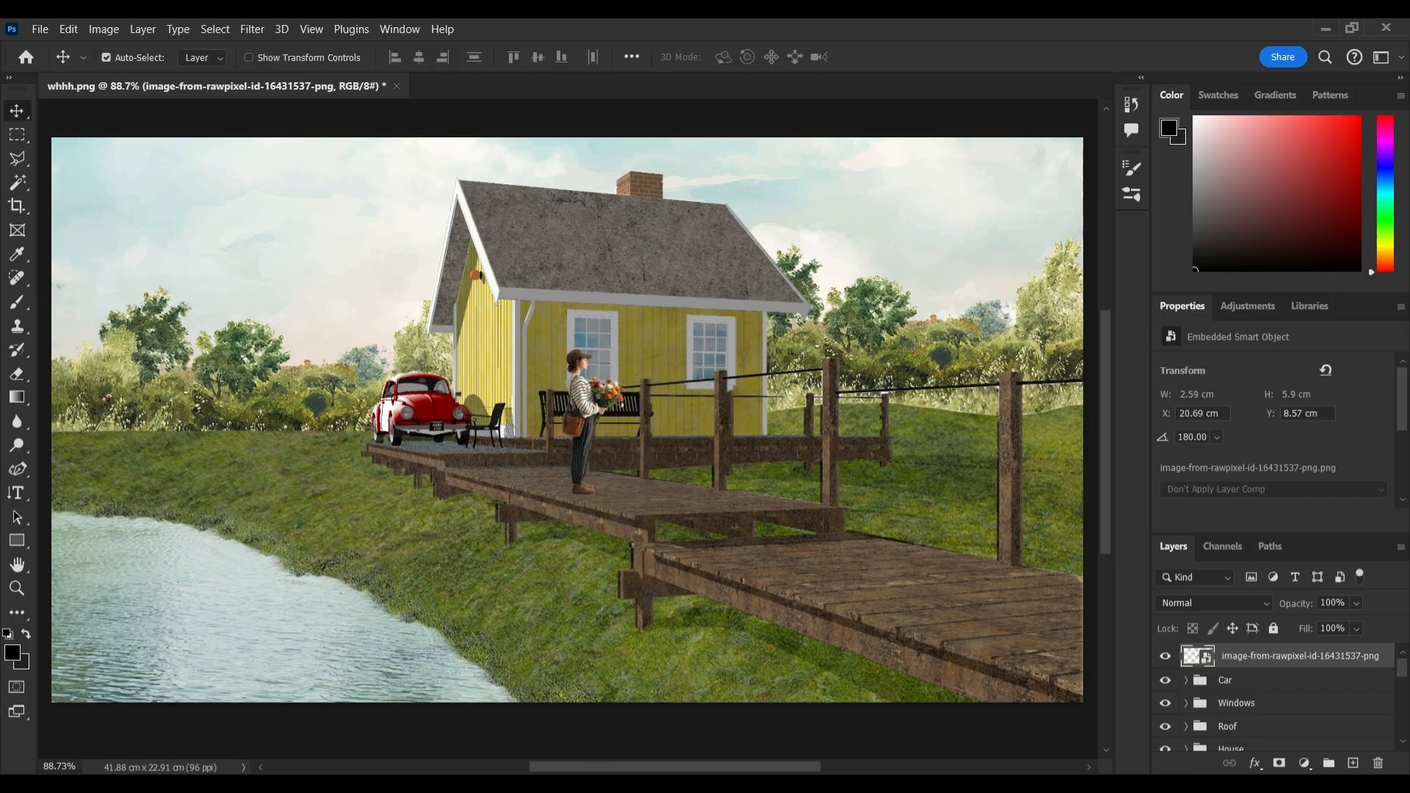
Place image-from-rawpixel-id-16219500-png and scale the group of people to about 46% on the grass beyond the lake, beside the trees.
key("alt+Tab")
left_click_drag(1174, 206, 564, 411)
left_click_drag(564, 457, 197, 385)
left_click_drag(200, 338, 201, 359)
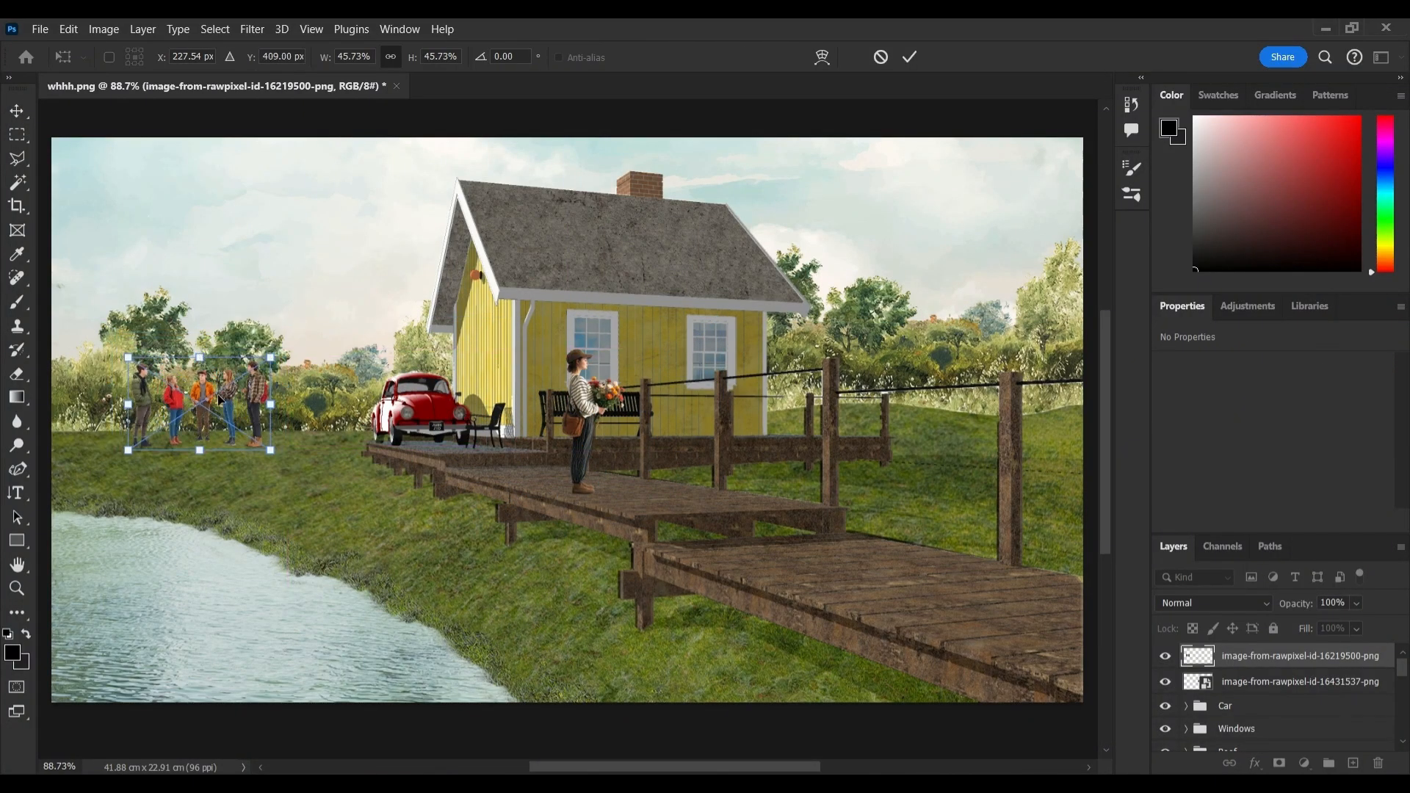
key("Return")
Place the Archexteriors5_10_people_5 image and scale the walking woman down onto the distant grass behind the wharf railing.
key("alt+Tab")
left_click_drag(636, 235, 902, 397)
left_click_drag(567, 314, 567, 423)
left_click_drag(575, 476, 967, 384)
left_click_drag(958, 330, 960, 337)
left_click_drag(959, 431, 966, 396)
key("Return")
Add a layer mask to the walking woman and brush out the strip where the railing rope passes in front of her.
left_click(1280, 763)
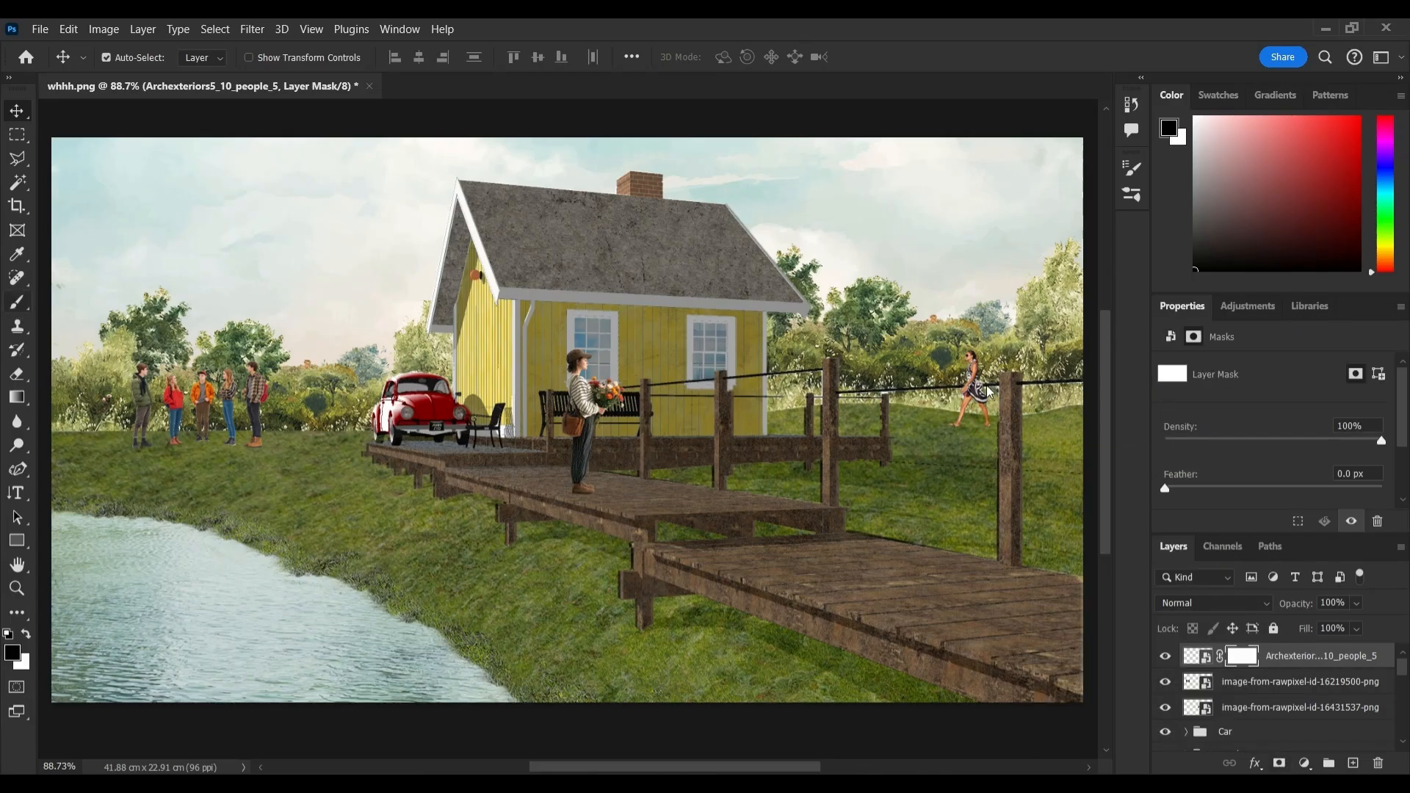
left_click(16, 302)
scroll(986, 381, "up", 12)
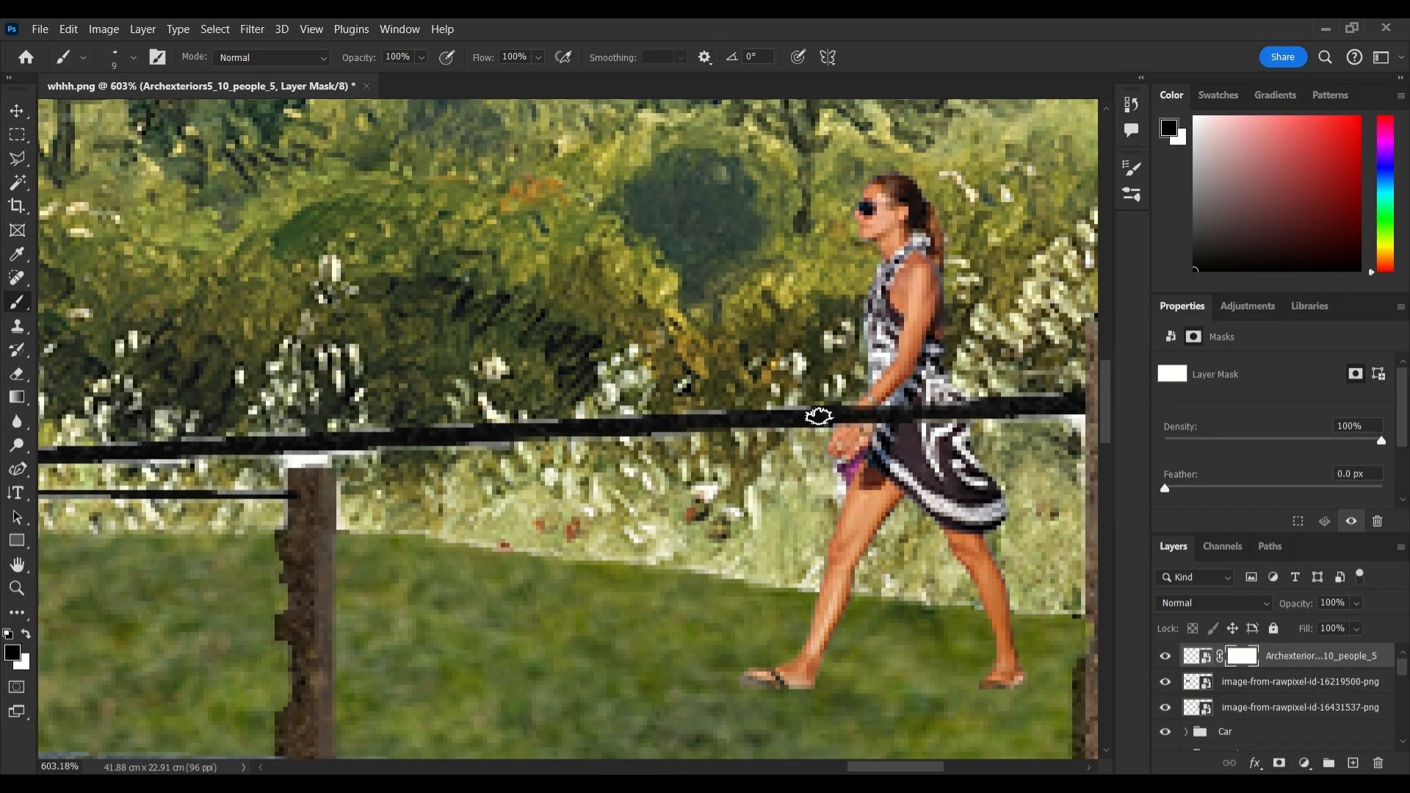
scroll(818, 409, "down", 9)
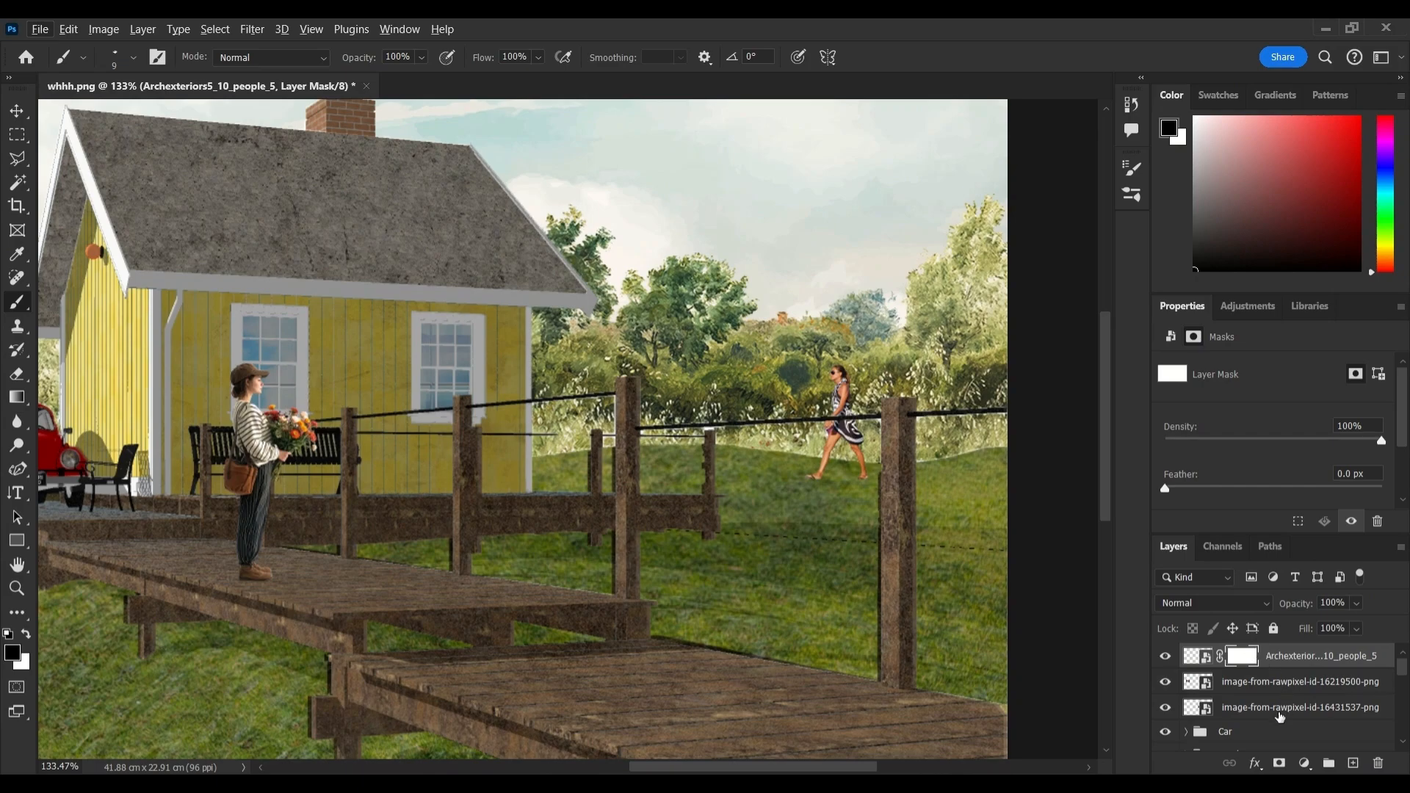
Create a layer above the Car group and paint a straight black shadow from the flower-holding woman's feet with a size 35 brush.
left_click(1272, 737)
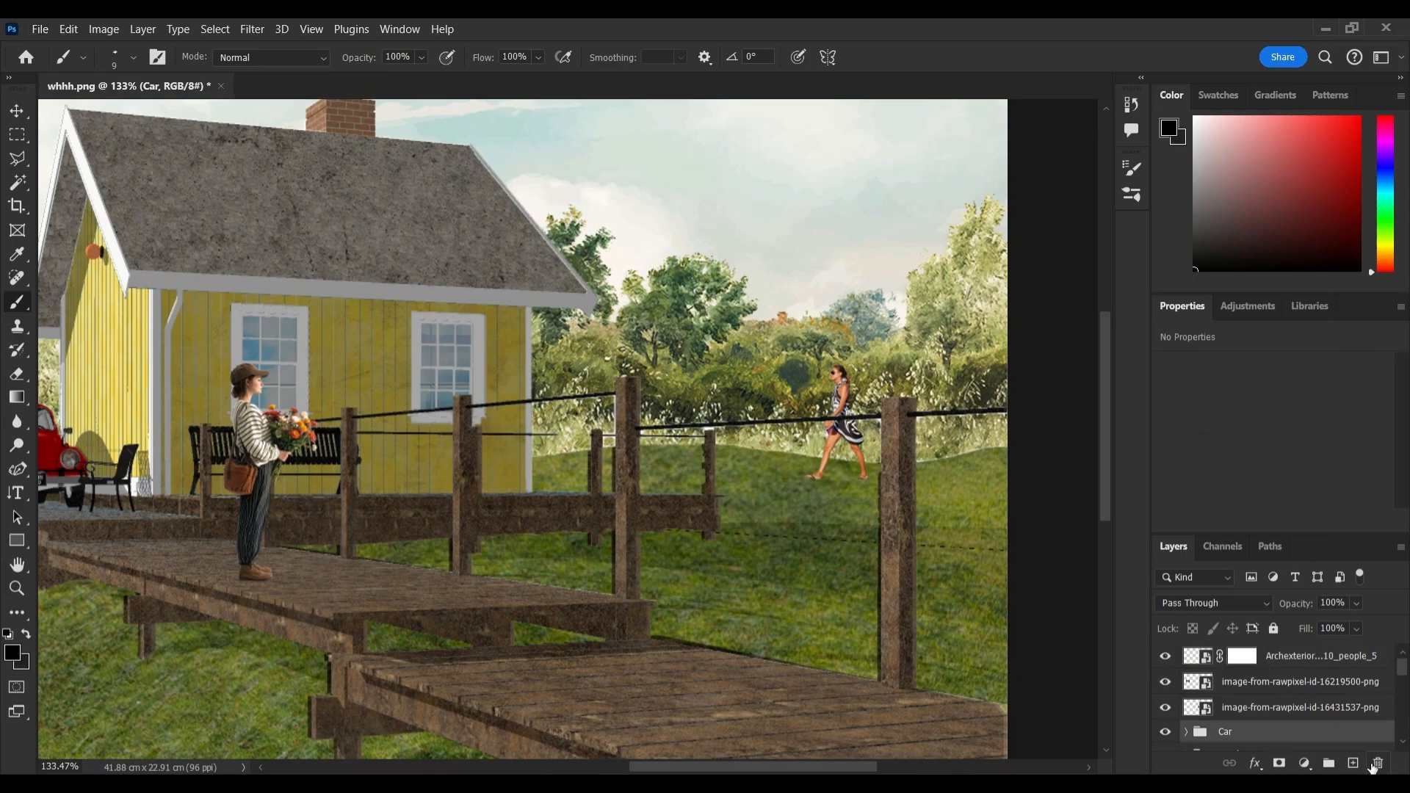
key("bracketright")
key("bracketright")
key("bracketright")
key("bracketright")
key("bracketright")
left_click(255, 575)
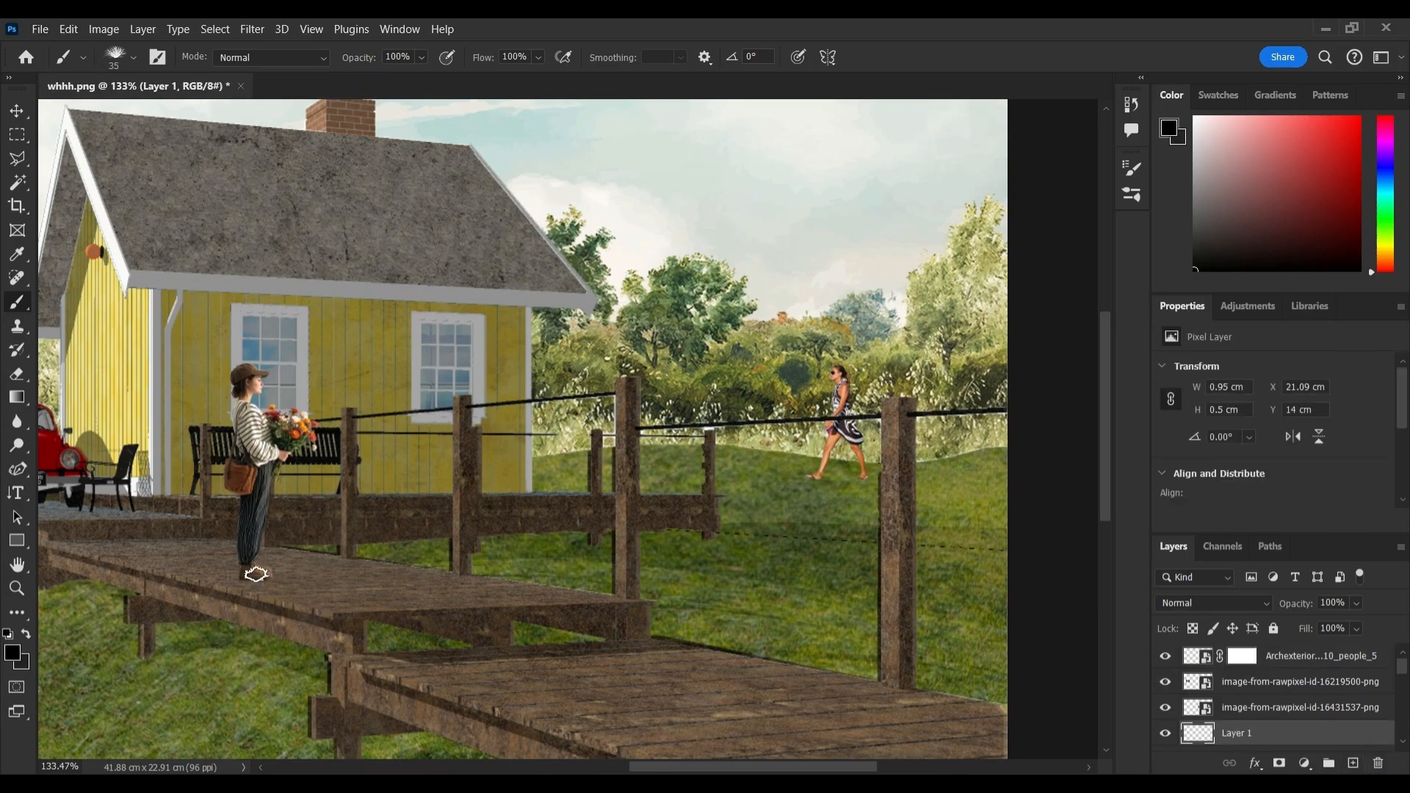
left_click(367, 565, "shift")
scroll(463, 561, "down", 11)
scroll(176, 540, "up", 13)
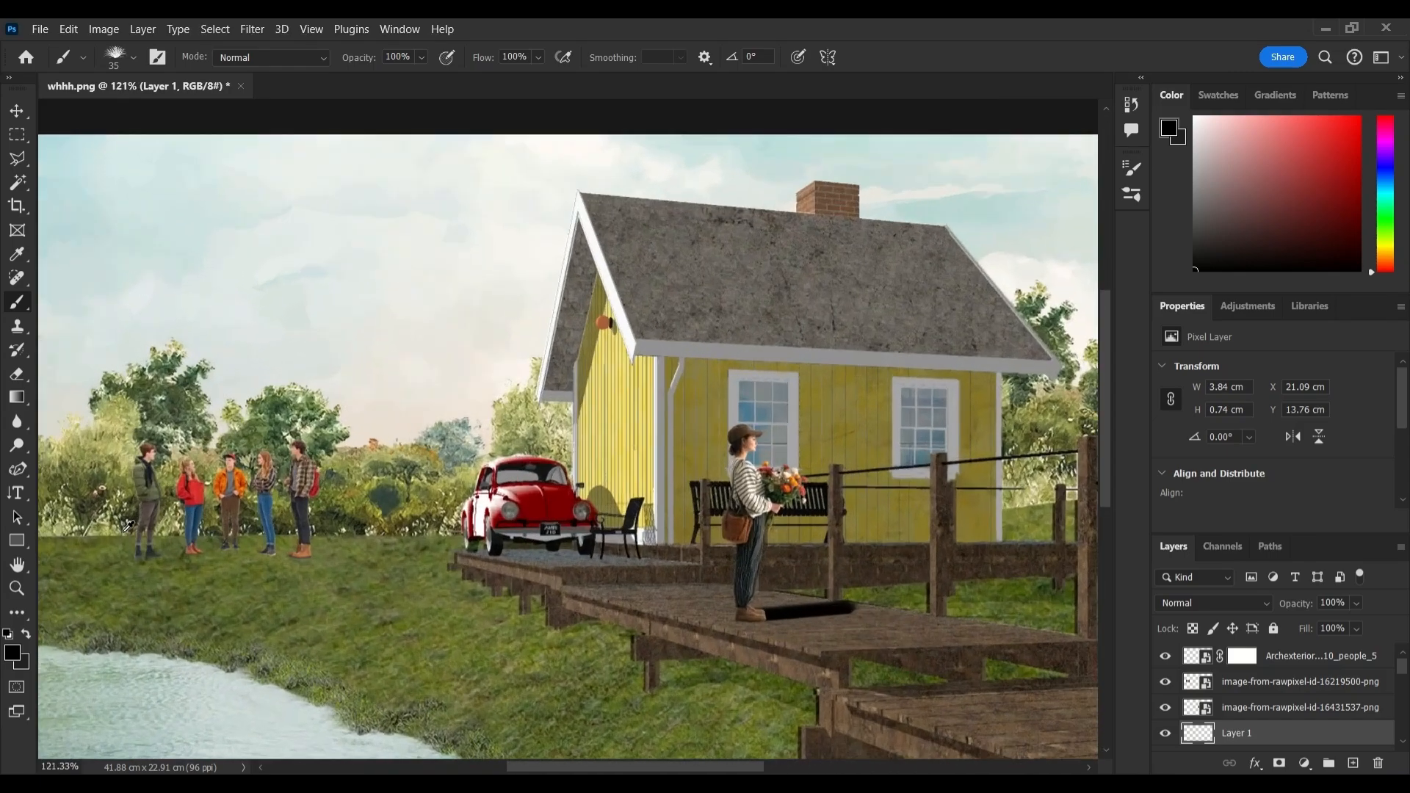
Reduce the brush size to 25 and paint a black shadow along the feet of the group of people.
key("bracketleft")
key("bracketleft")
mouse_move(364, 567)
left_mouse_down()
mouse_move(464, 558)
mouse_move(152, 567)
mouse_move(254, 561)
left_mouse_up()
scroll(254, 561, "down", 3)
scroll(531, 617, "up", 2)
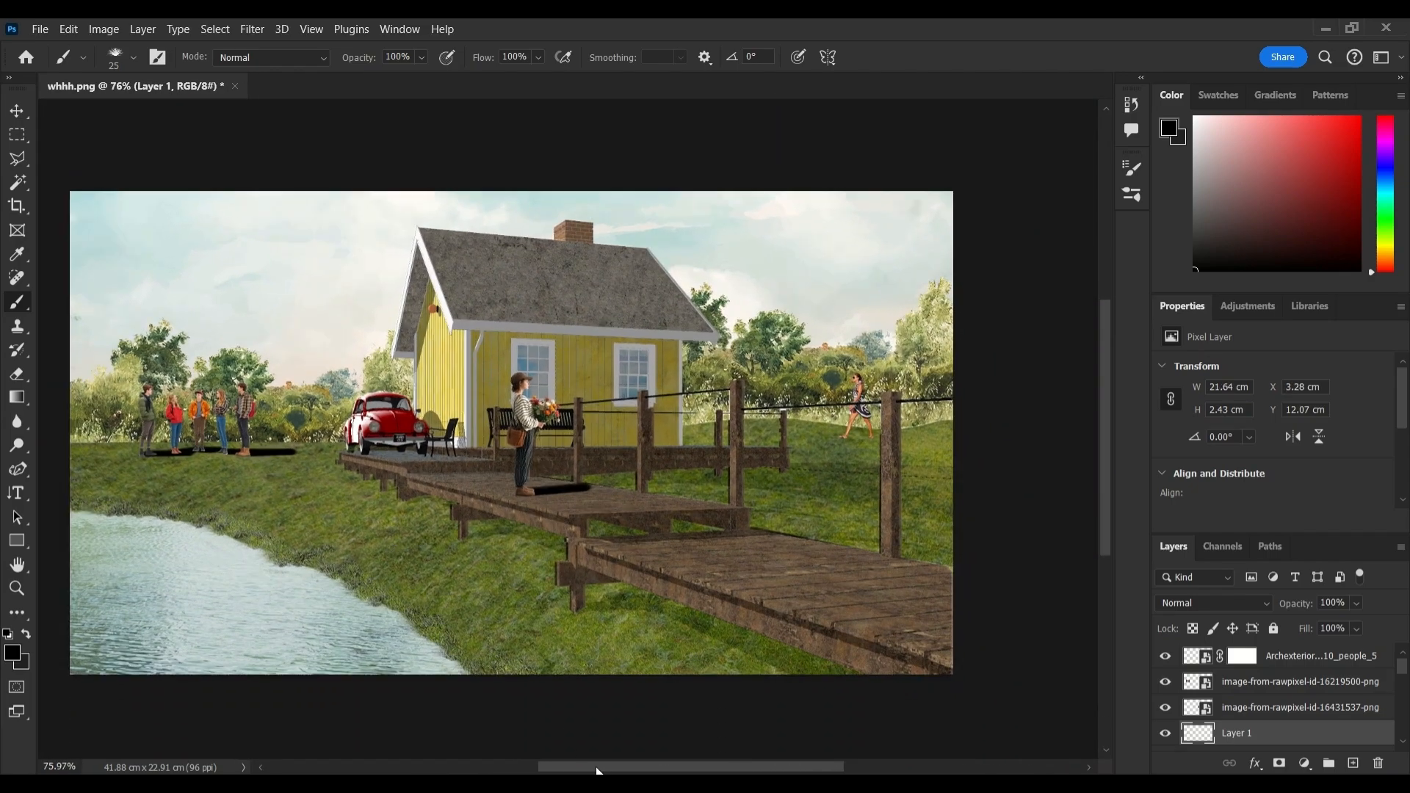
Soften the painted shadows with a Gaussian Blur of 6.2 pixels radius.
left_click(252, 29)
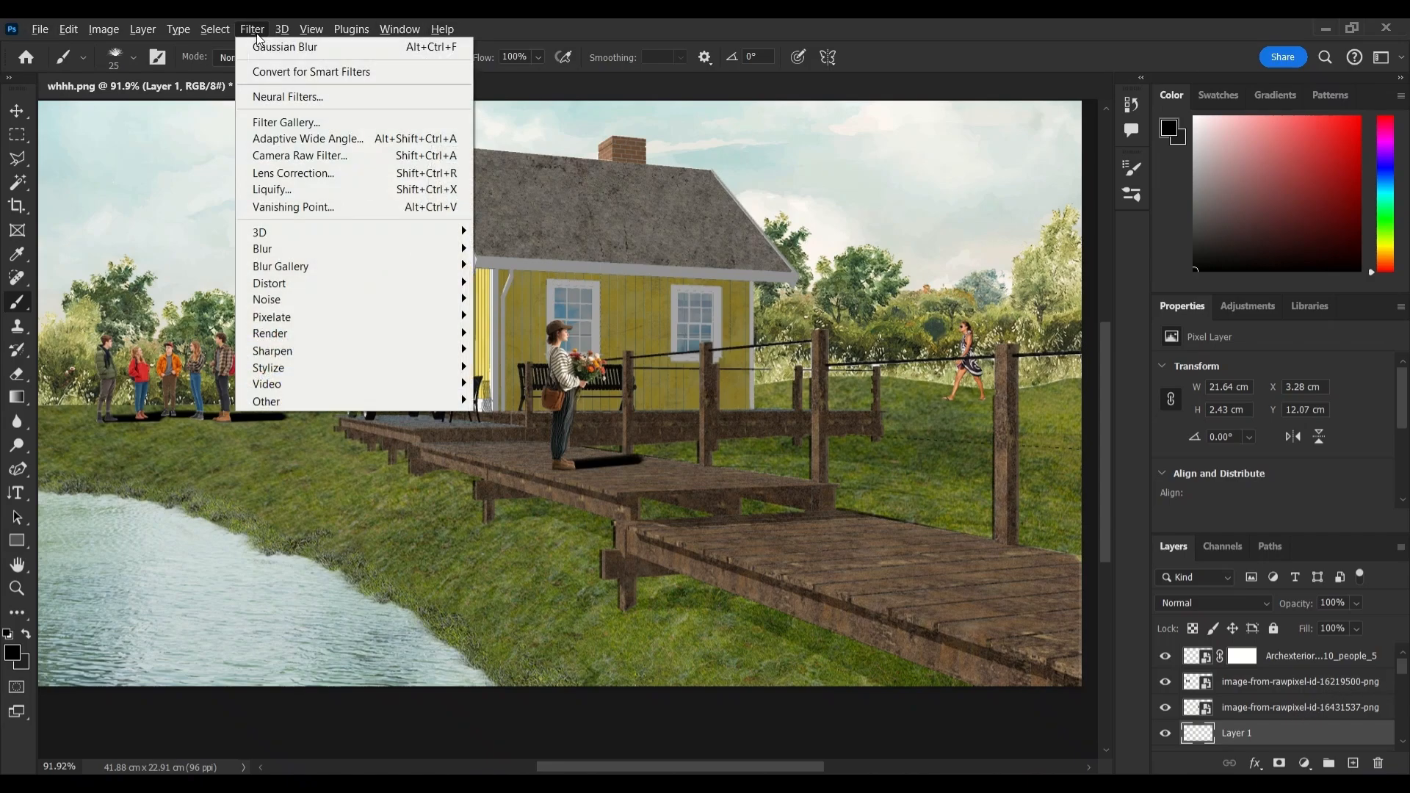
mouse_move(279, 249)
left_click(514, 315)
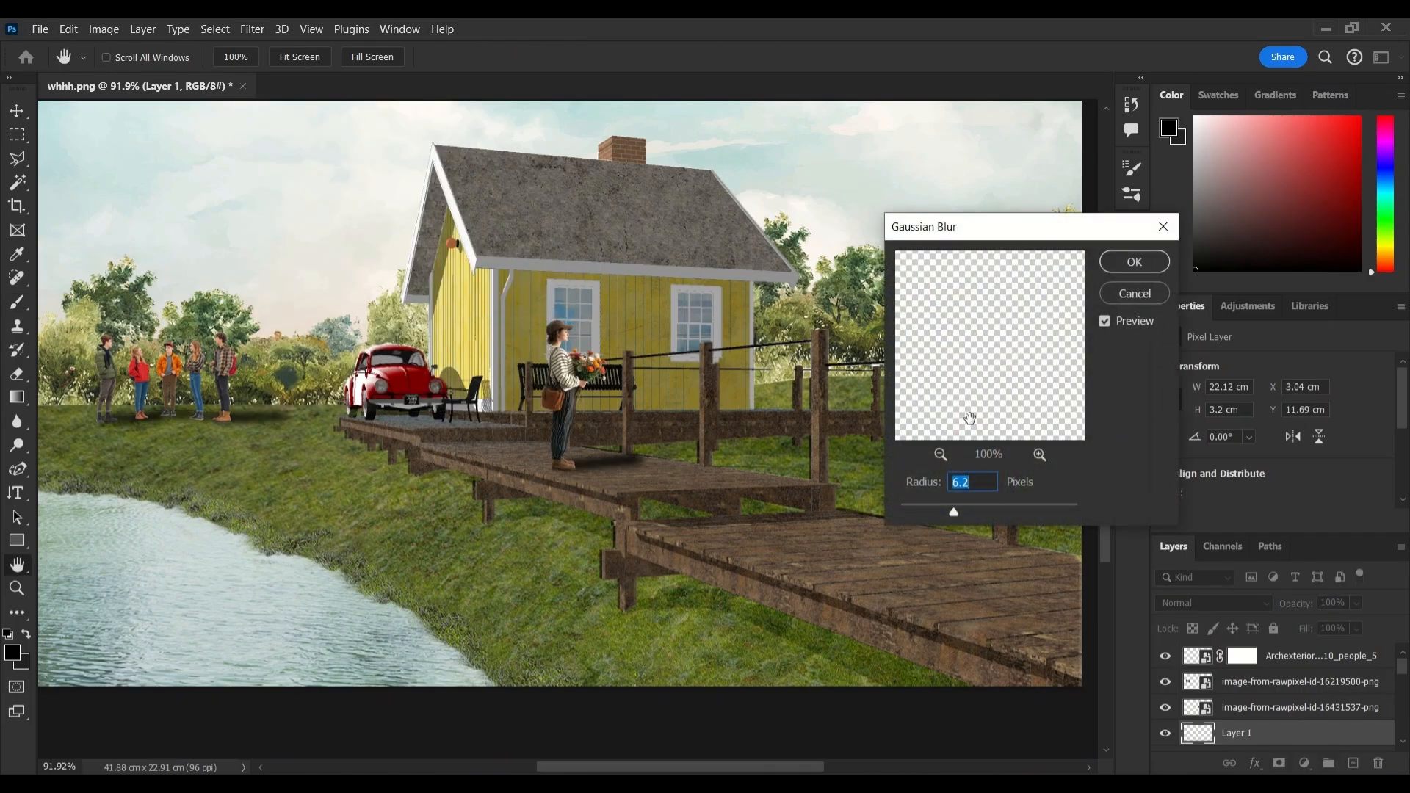
left_click(1127, 262)
key("b")
Set the shadow layer's blend mode to Soft Light and its opacity to 64%.
left_click(1223, 602)
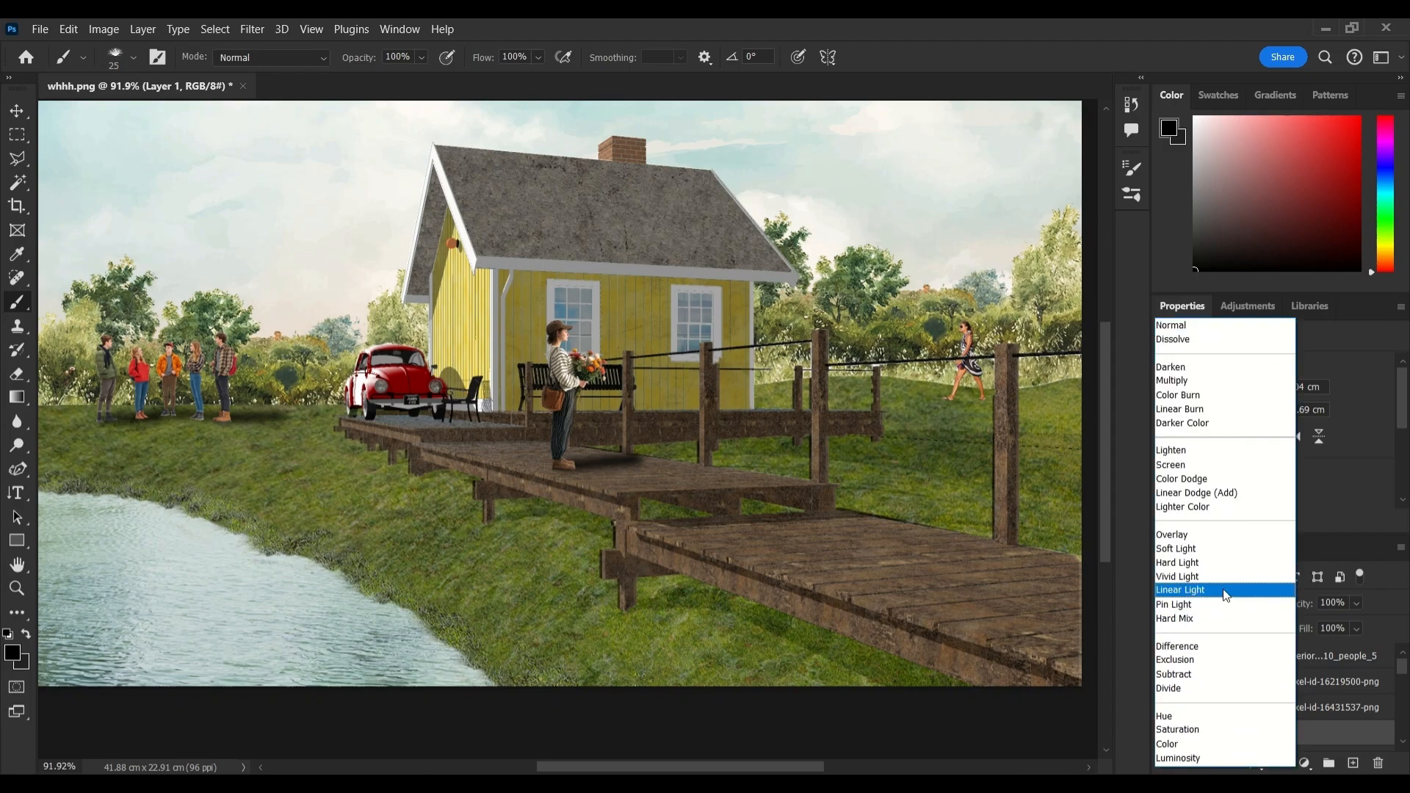
left_click(1223, 549)
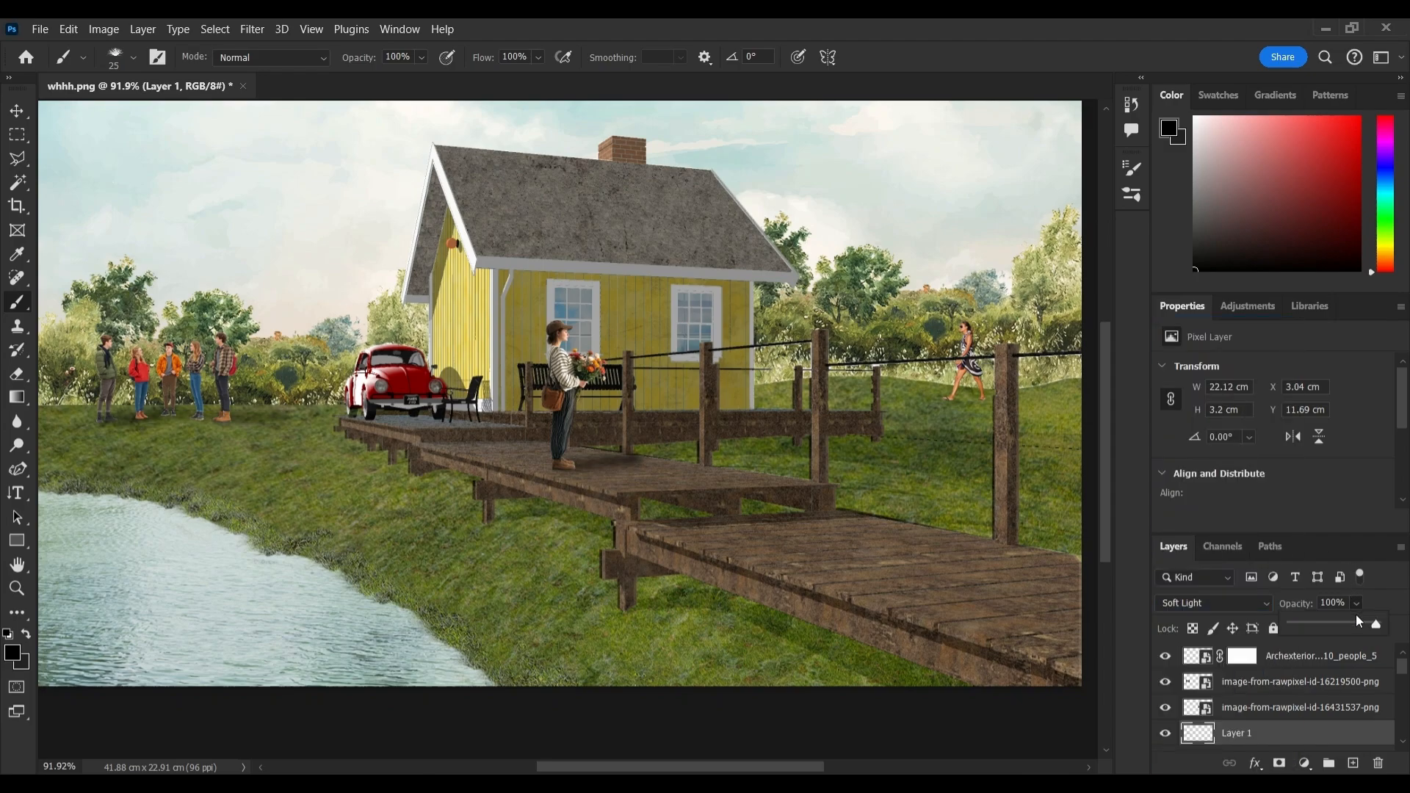
left_click_drag(1357, 622, 1355, 630)
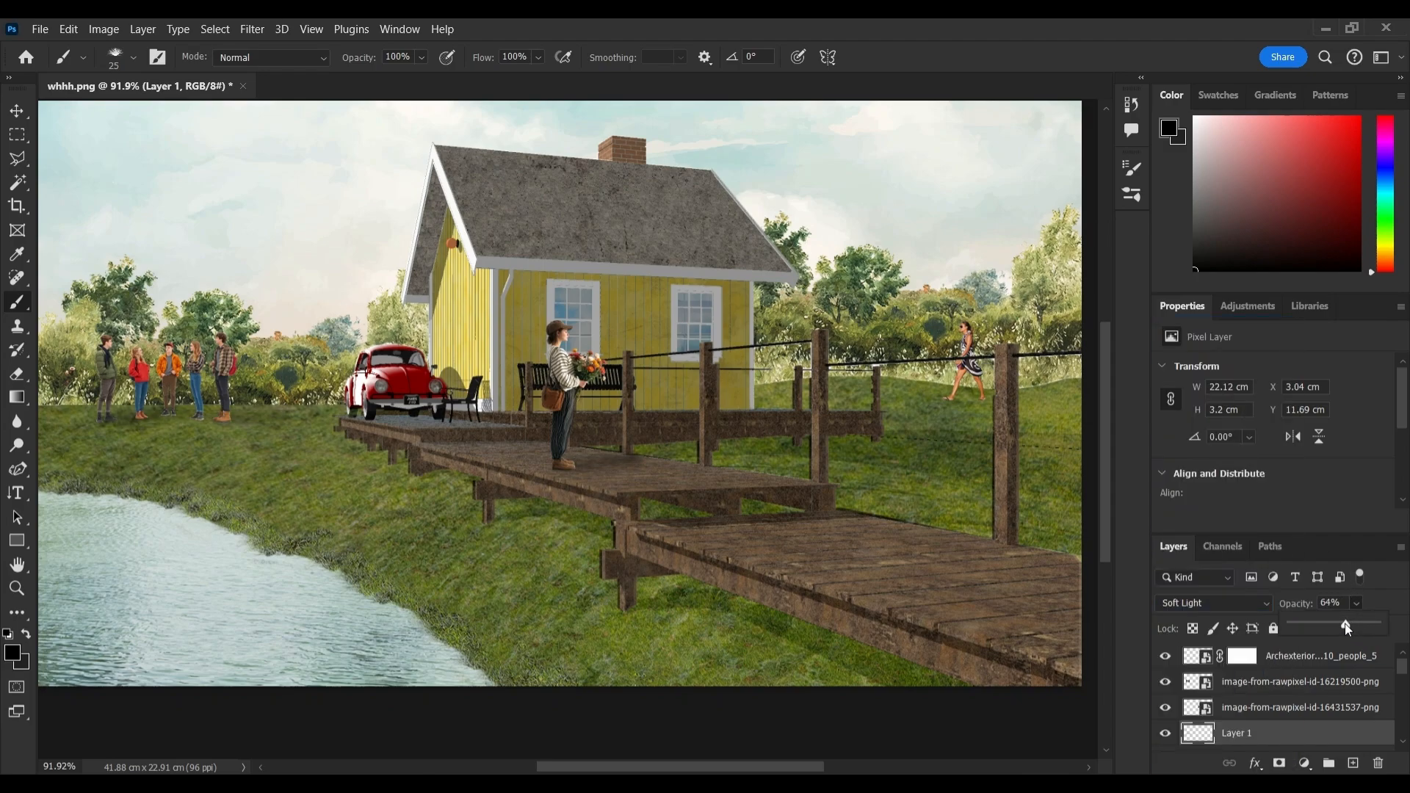
Group the three people layers together with their shadow layer and name the group PPL.
left_click(1276, 656, "shift")
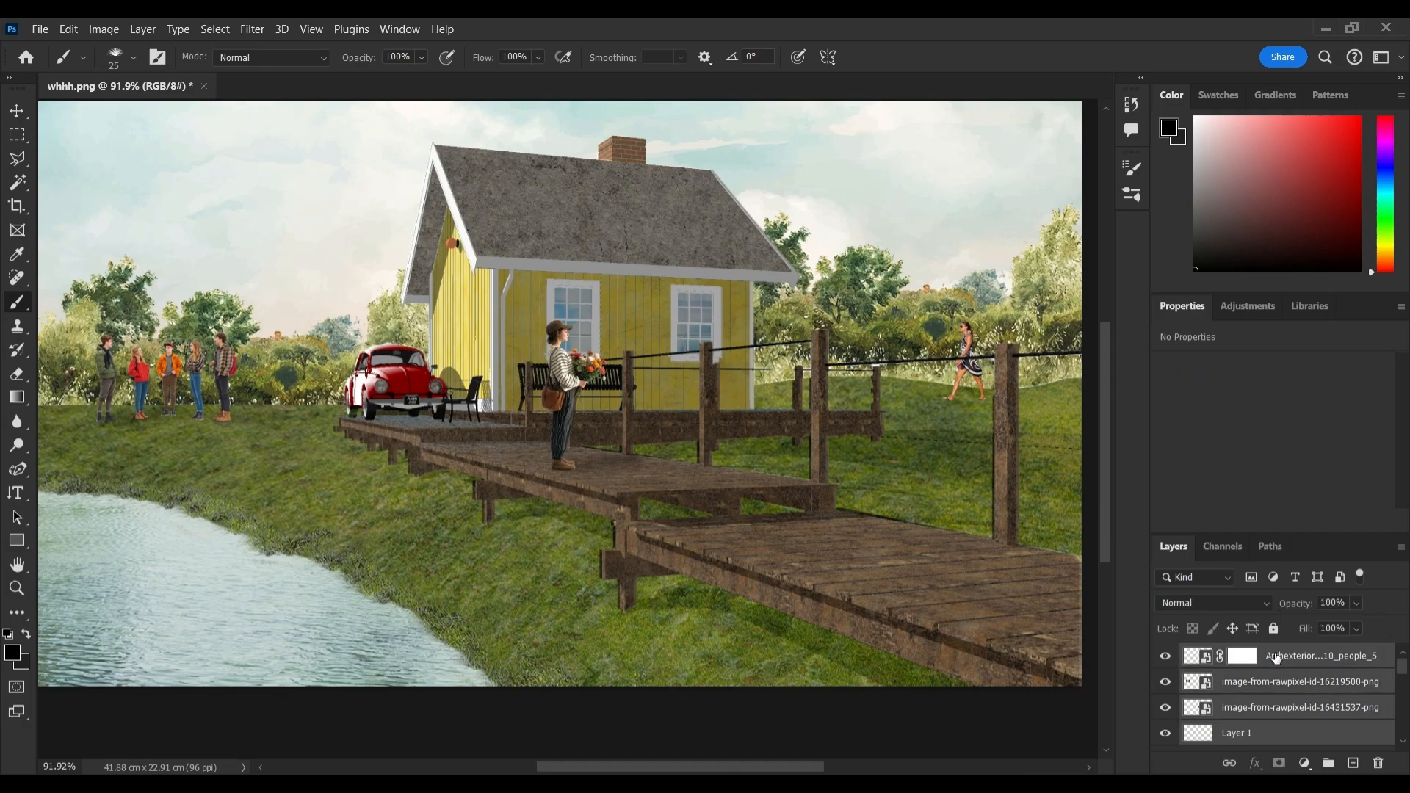
key("ctrl+g")
double_click(1248, 655)
type("PPL")
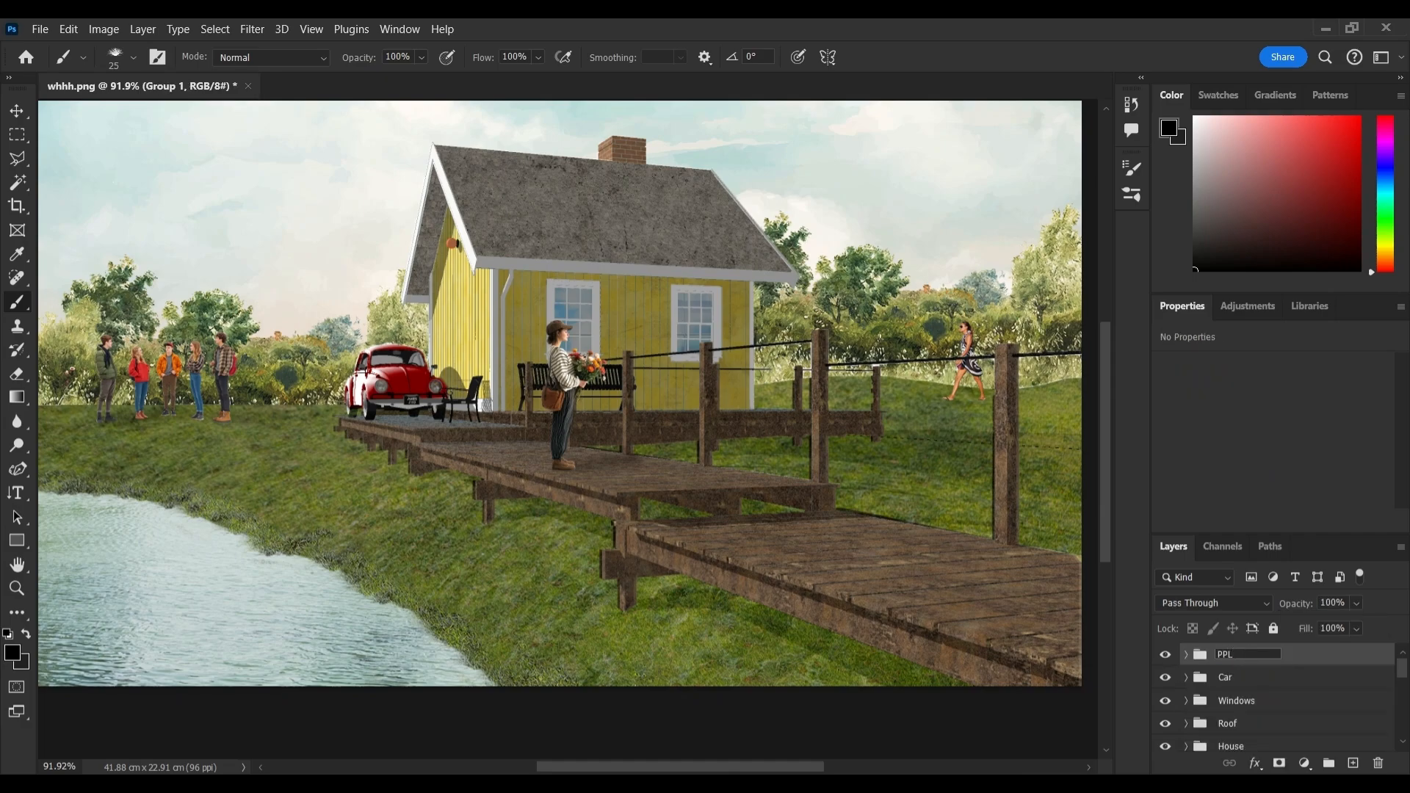
key("Return")
Add a Color Lookup adjustment above the PPL group using the Kodak 5218 Kodak 2395 (by Adobe).cube 3D LUT.
scroll(296, 478, "up", 1)
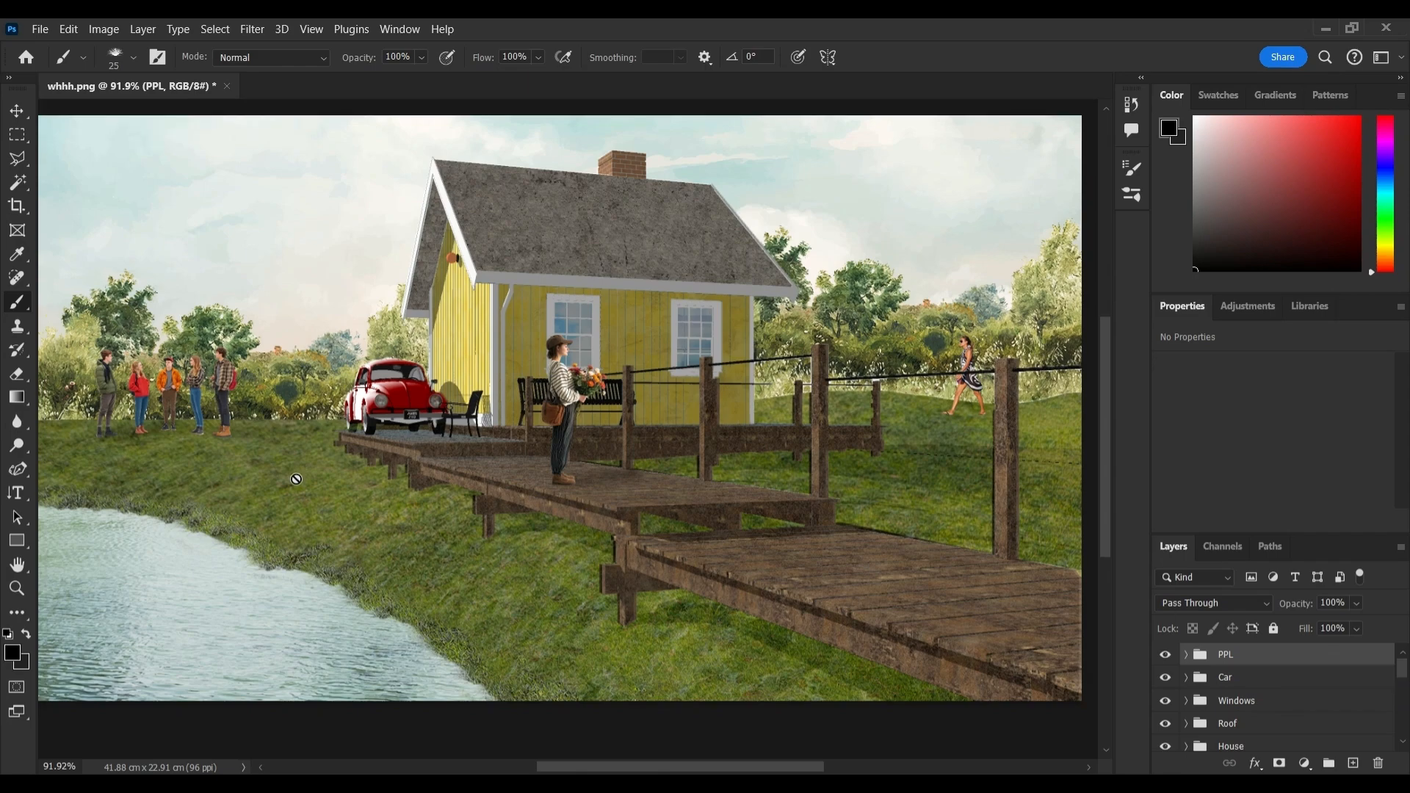
scroll(540, 602, "down", 2)
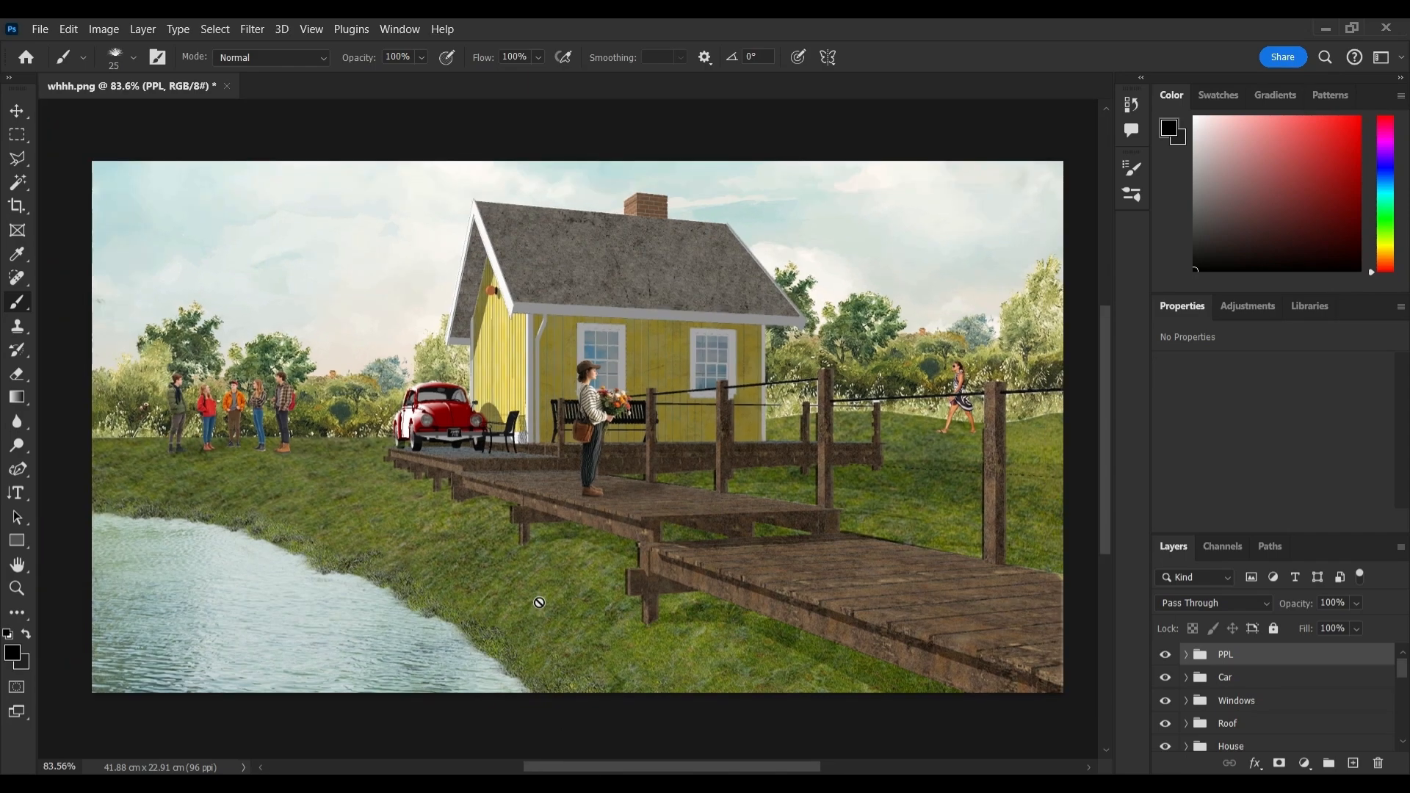
key("v")
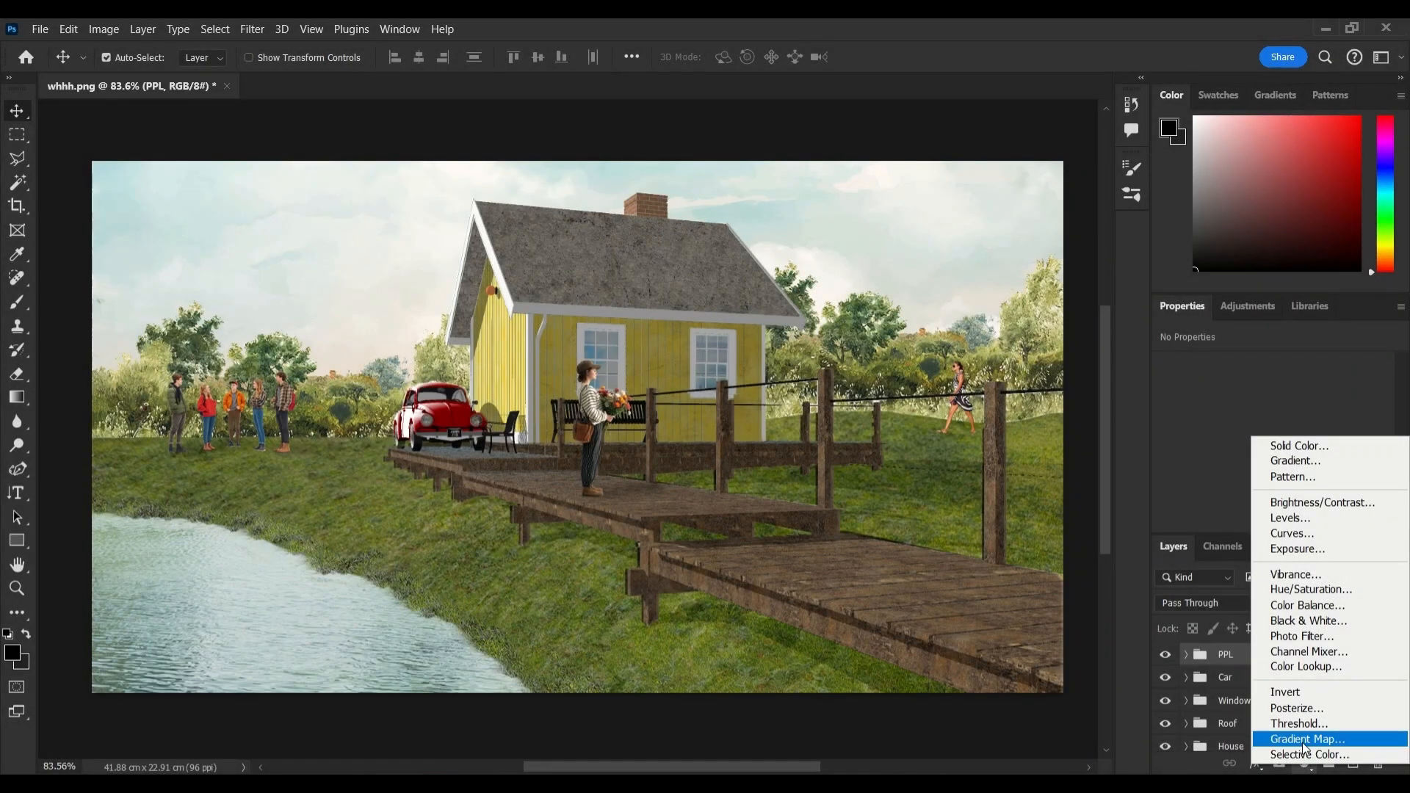
left_click(1320, 669)
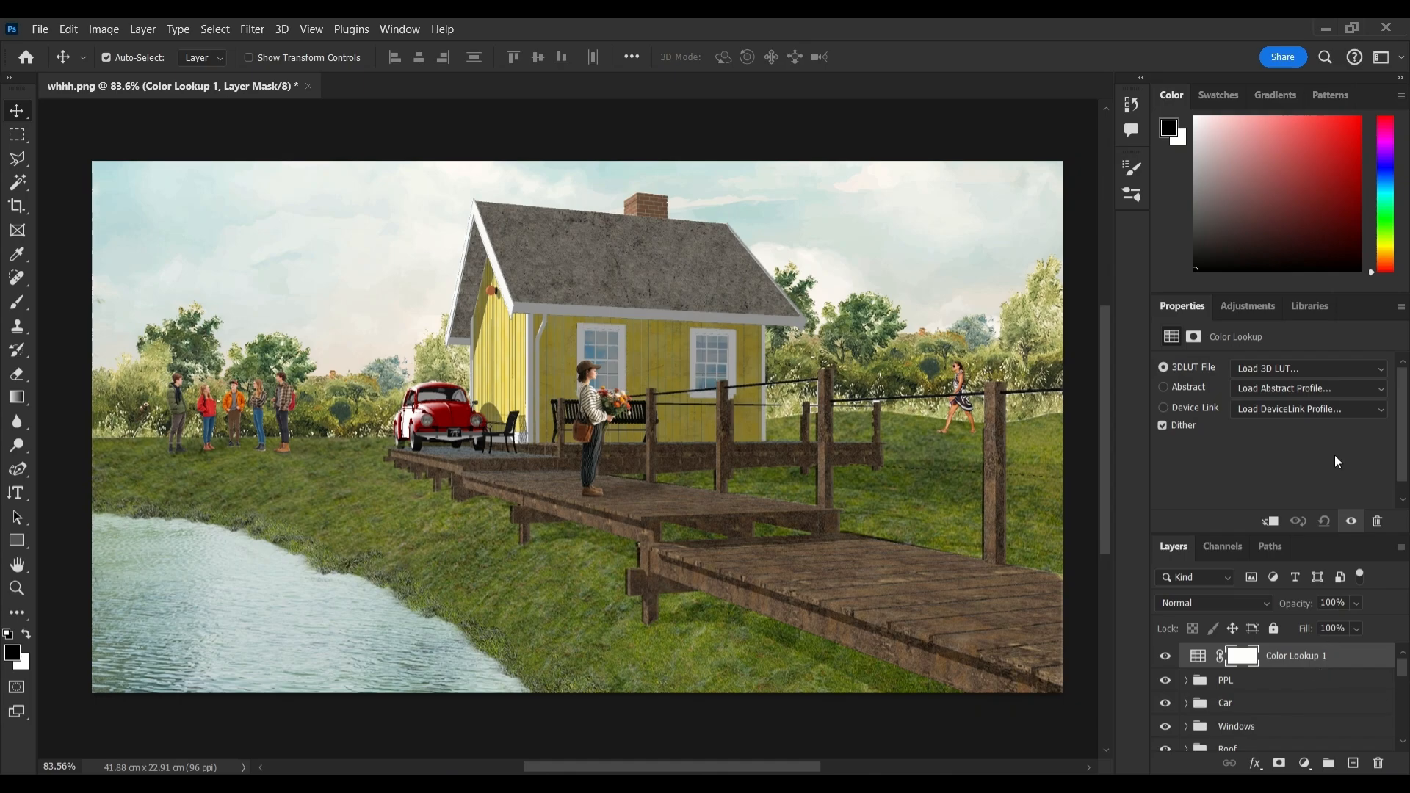
left_click(1323, 372)
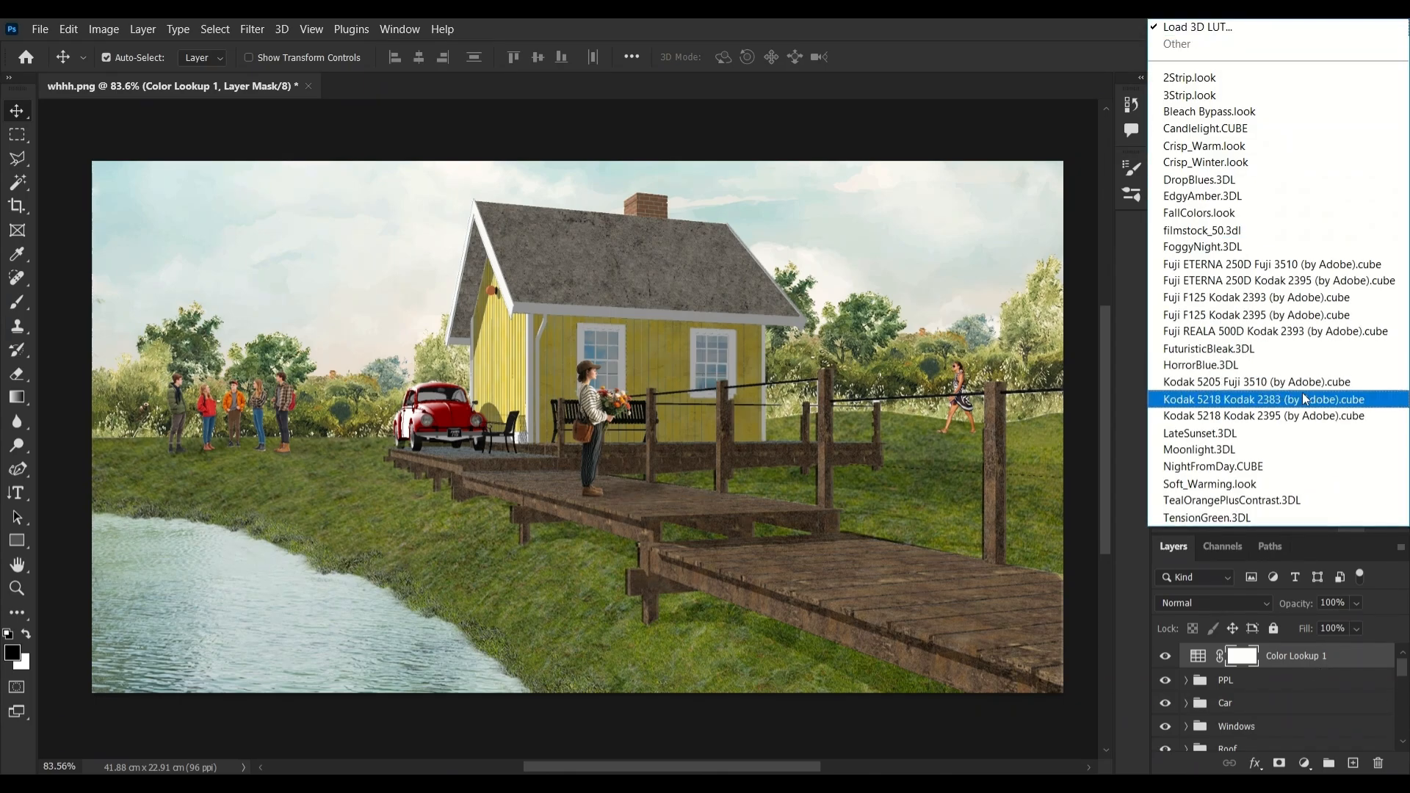
left_click(1298, 416)
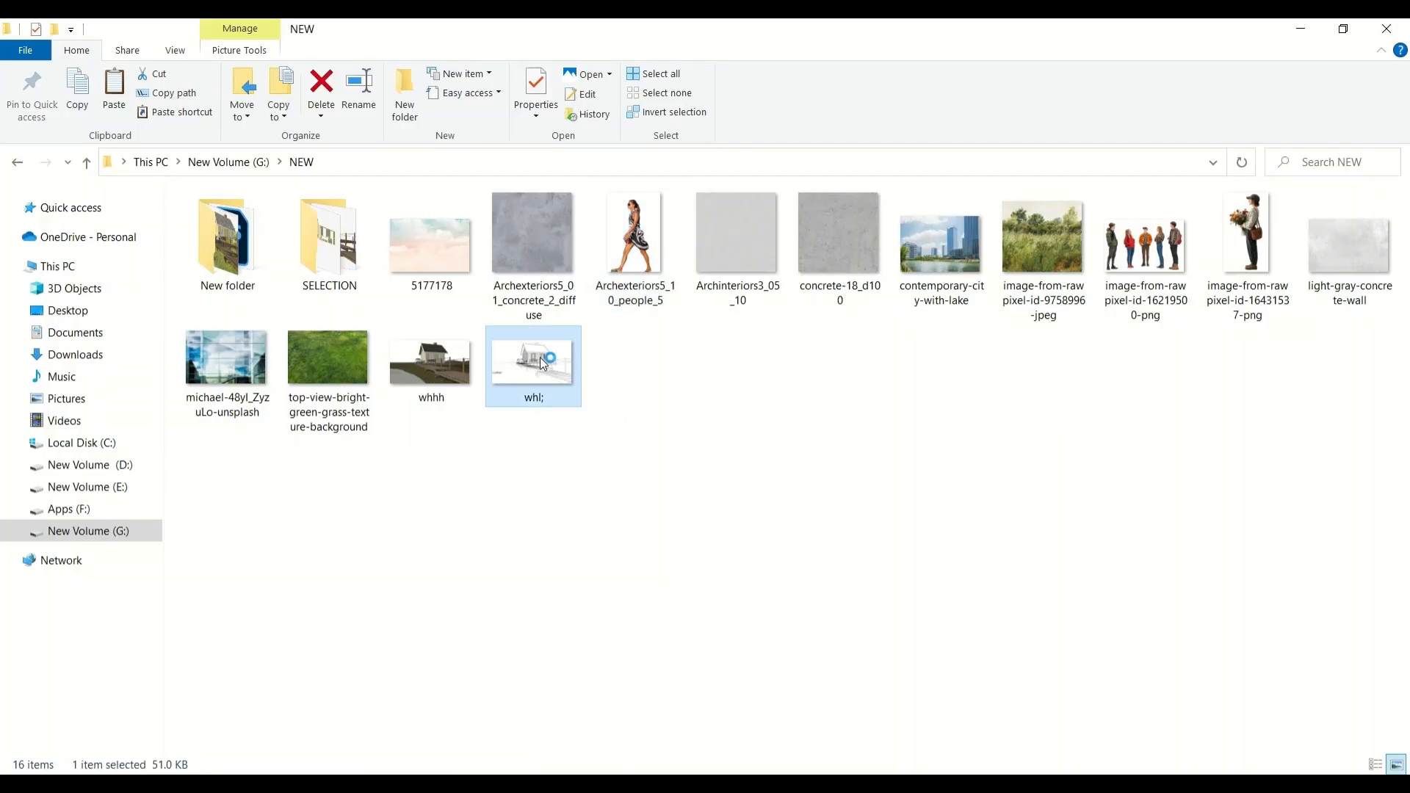
Place the line drawing whl; from the NEW folder in File Explorer over the whole render, above the Color Lookup adjustment.
double_click(540, 360)
left_click(1388, 33)
left_click_drag(546, 398, 565, 543)
key("Return")
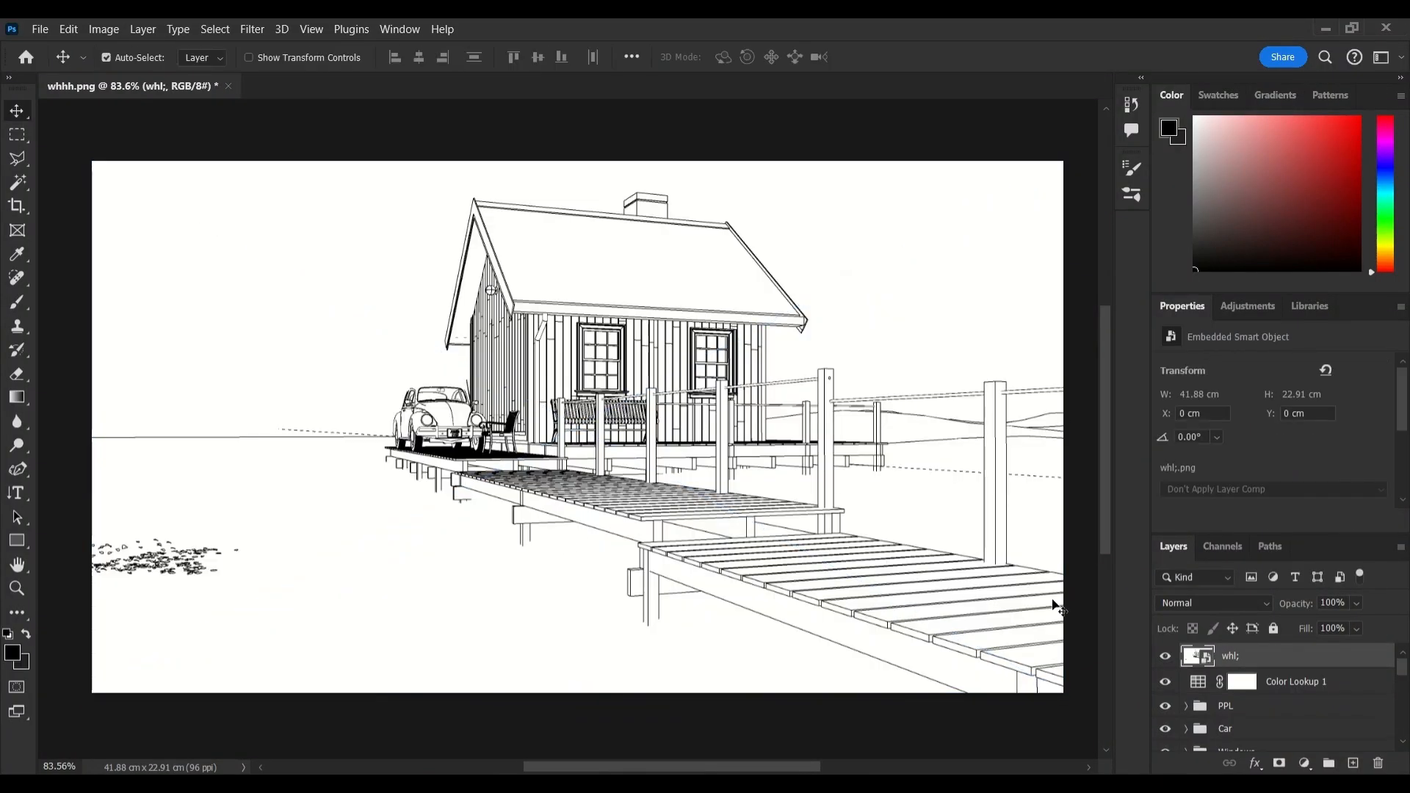
Set the line drawing layer's blend mode to Overlay and its opacity to 15%.
left_click(1215, 603)
left_click(1209, 539)
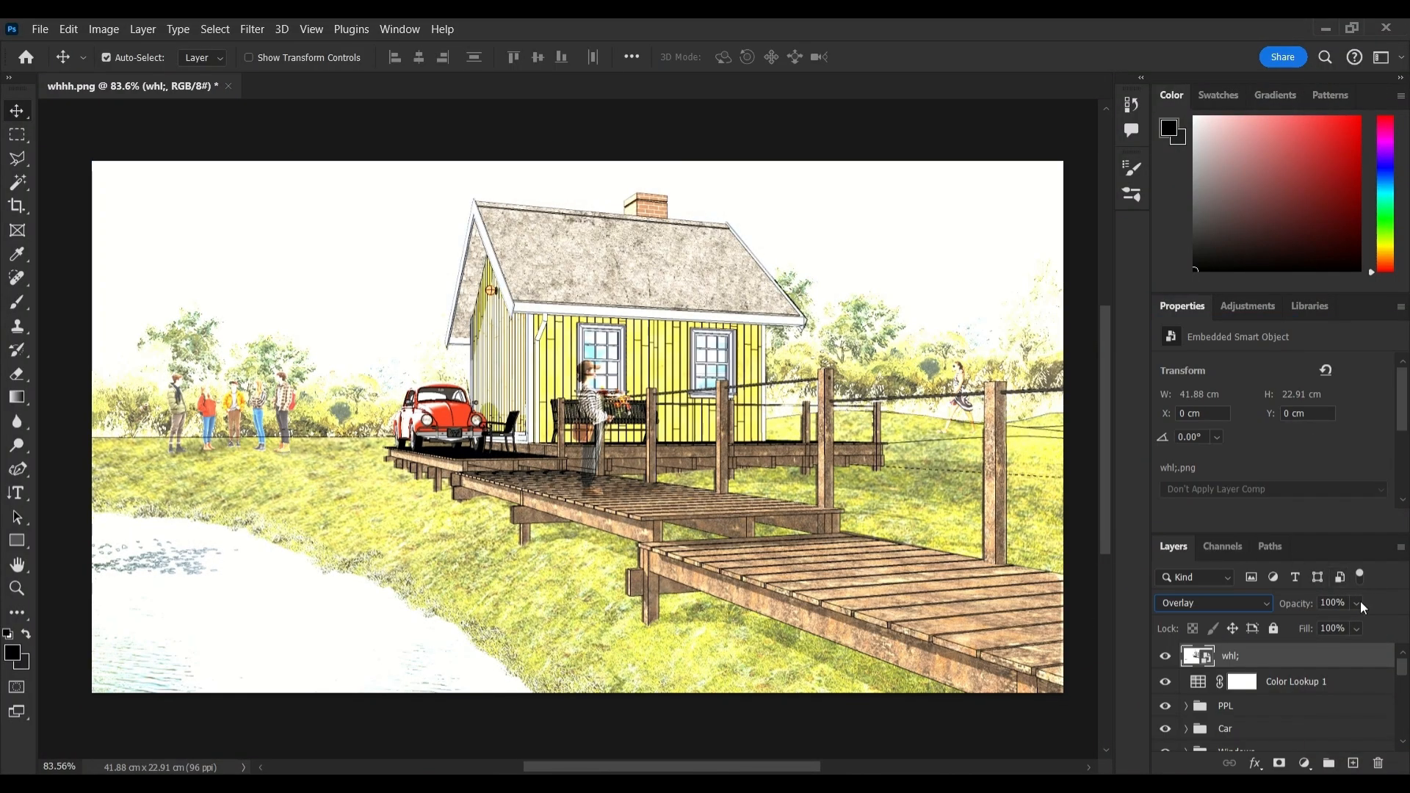
left_click(1297, 623)
left_click_drag(1303, 622, 1304, 620)
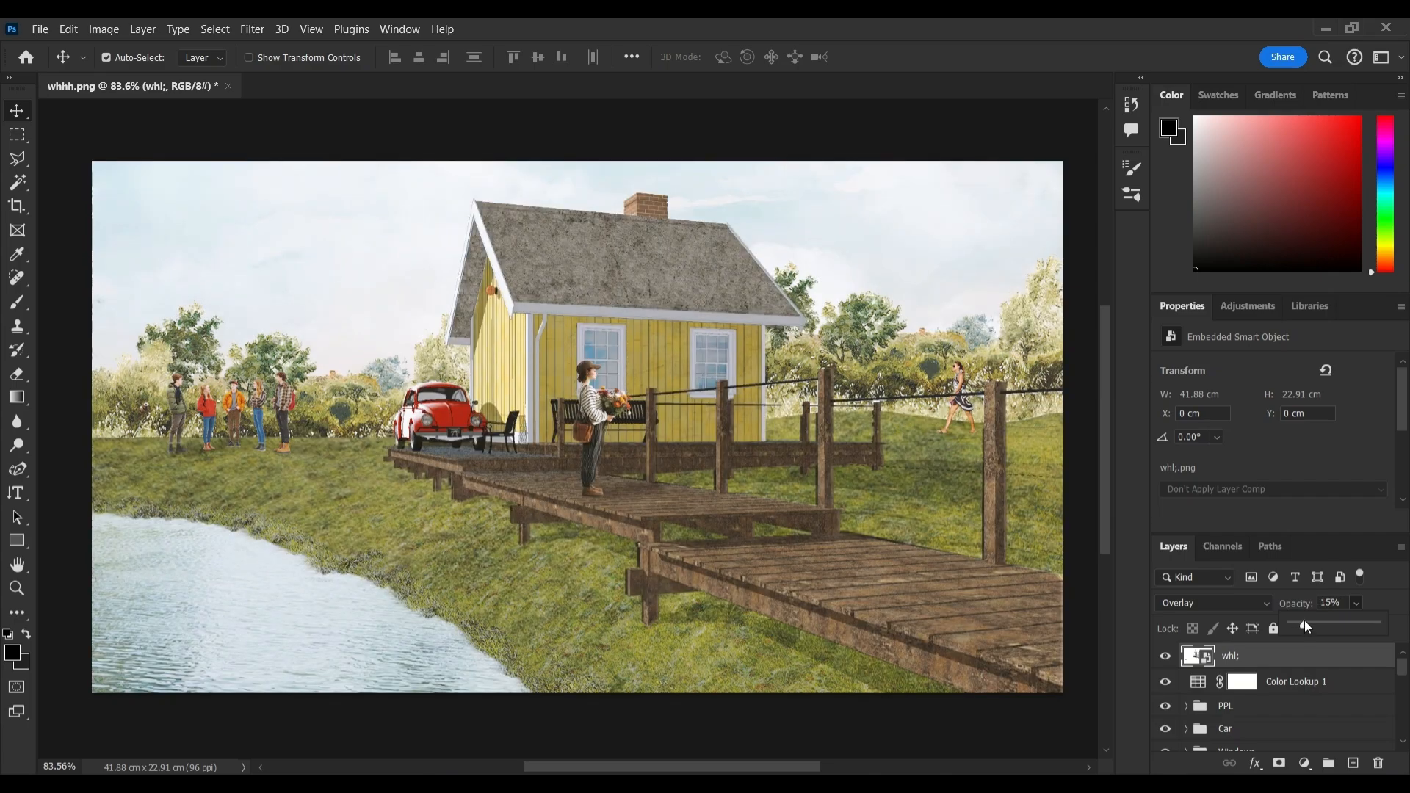
Compare the render with and without the line drawing layer and the Color Lookup adjustment.
left_click(1170, 657)
left_click(1170, 657)
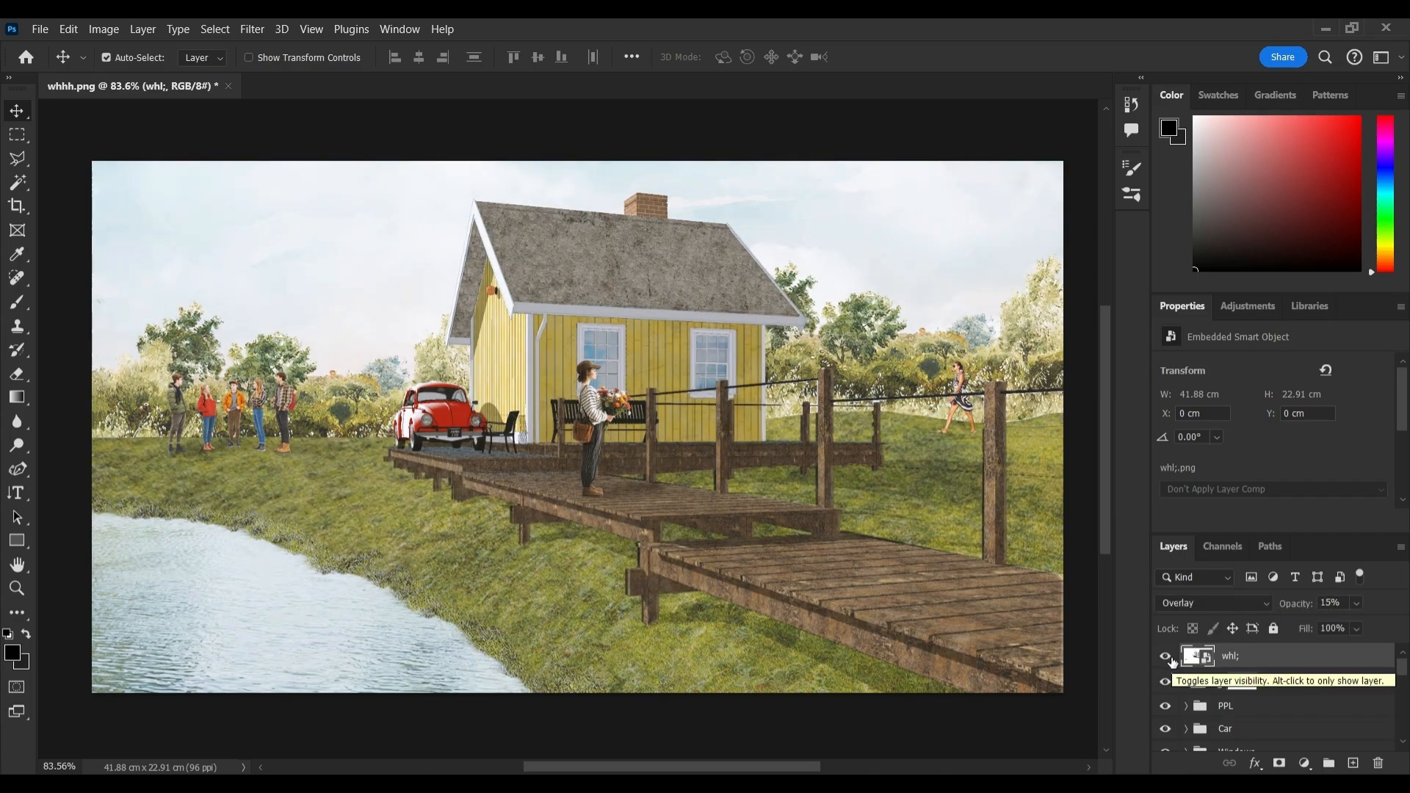
left_click_drag(673, 764, 677, 764)
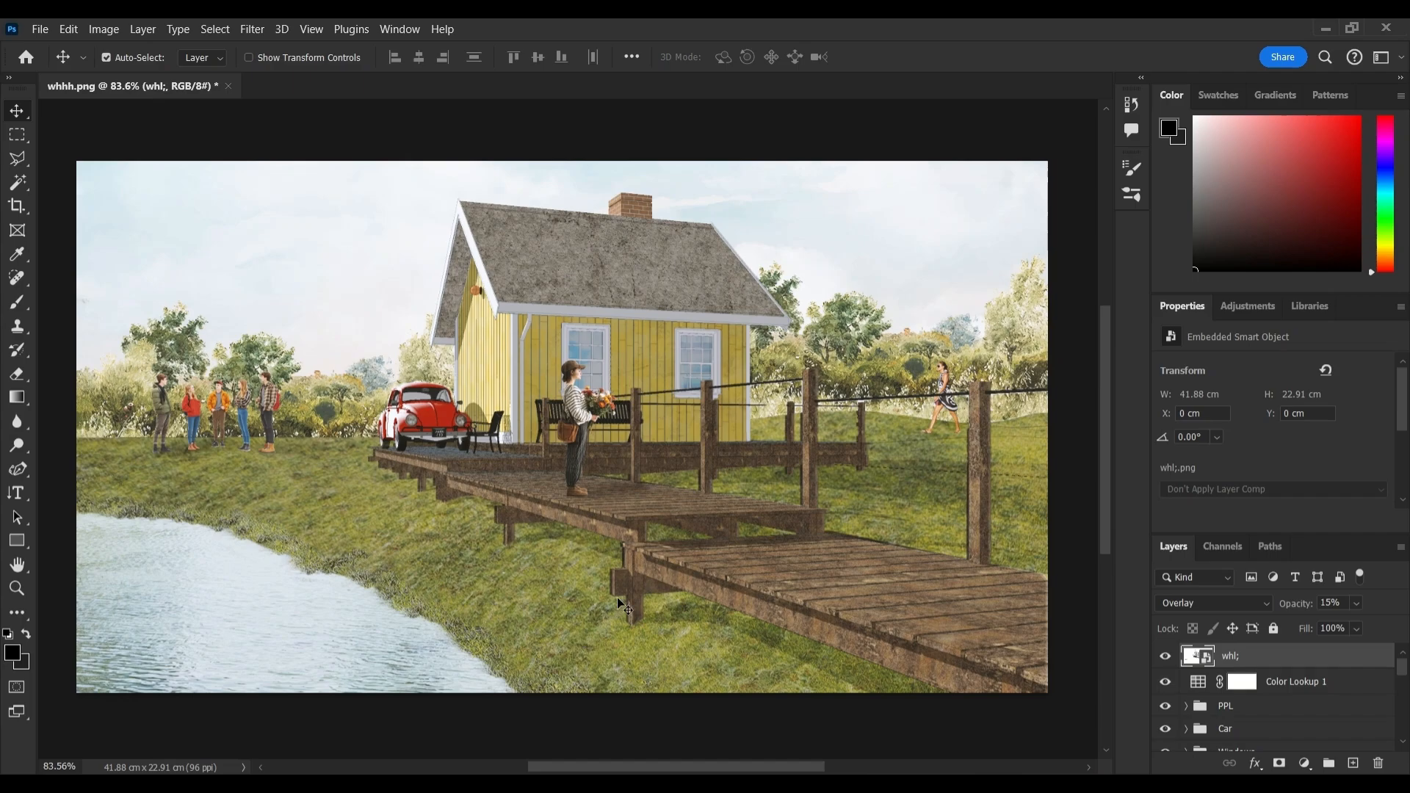
left_click(1167, 681)
left_click(1167, 681)
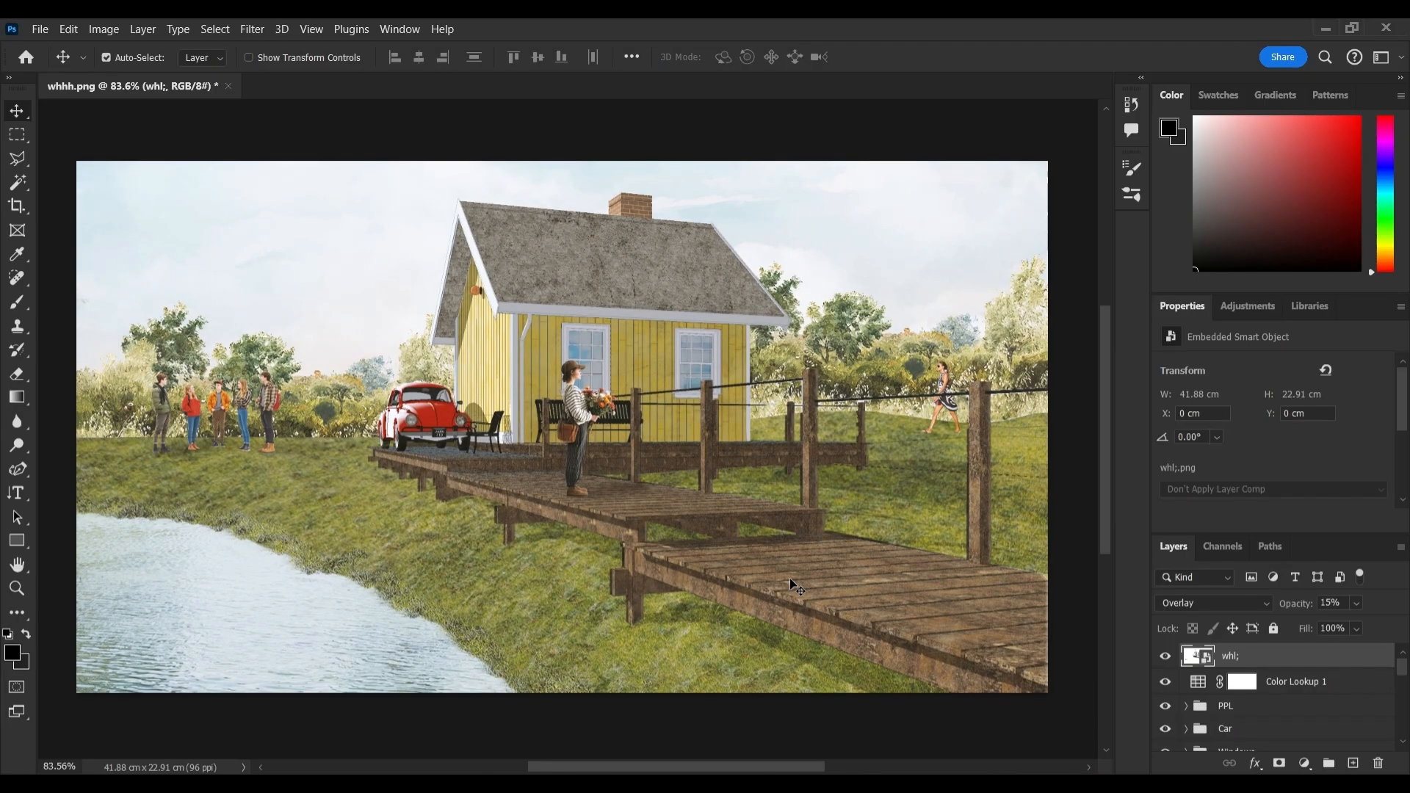